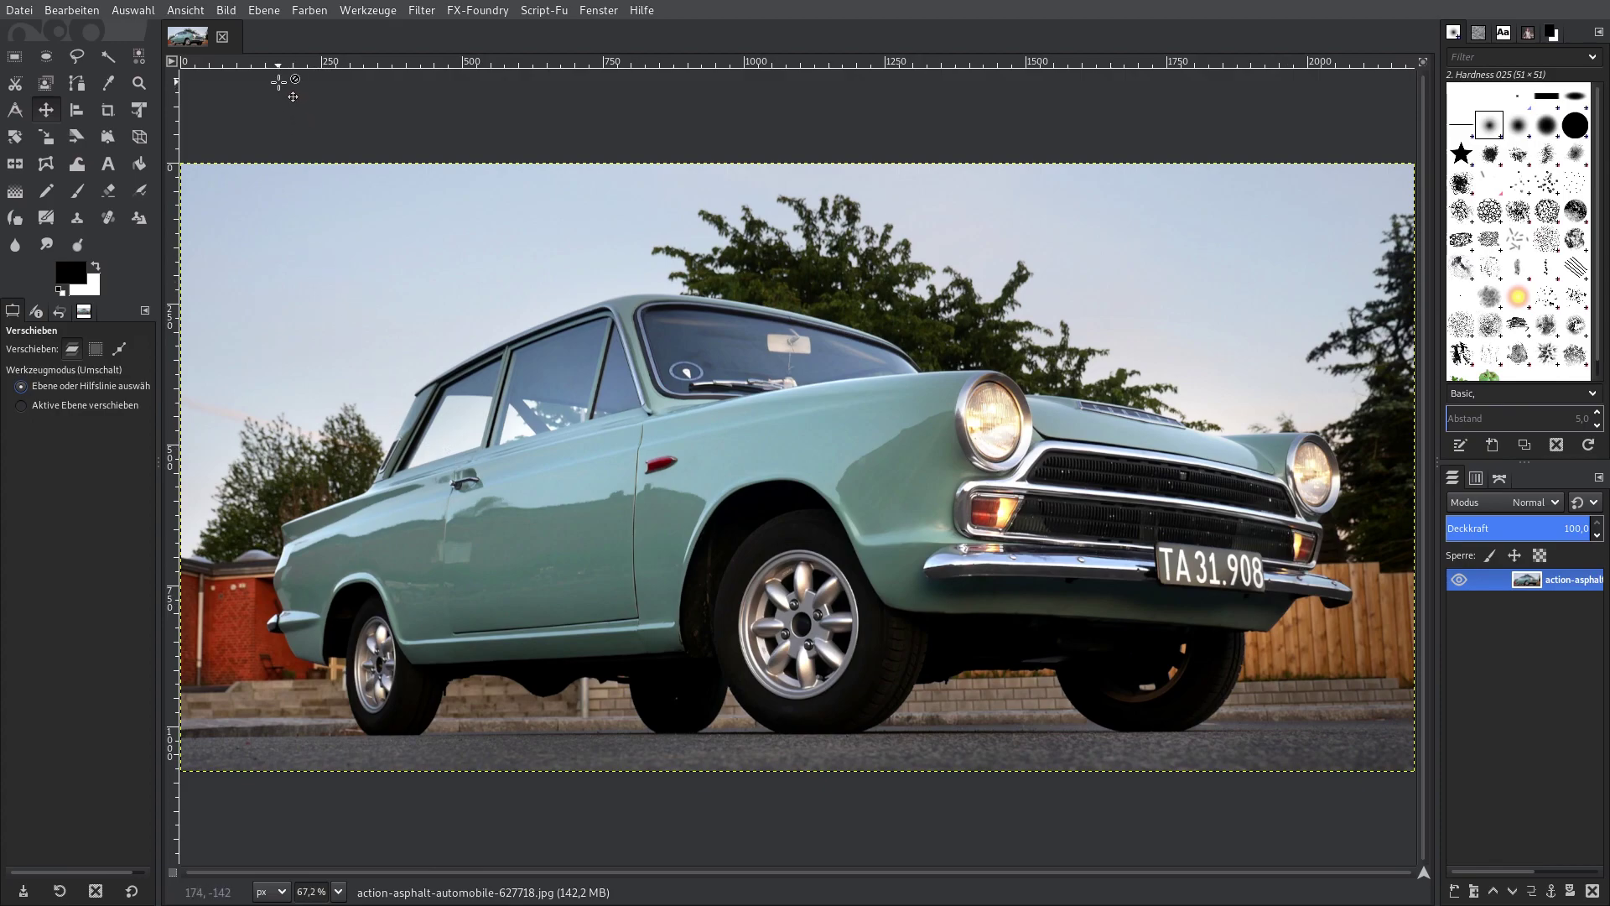
Duplicate the car photo layer and apply automatic White Balance to the copy.
left_click(264, 12)
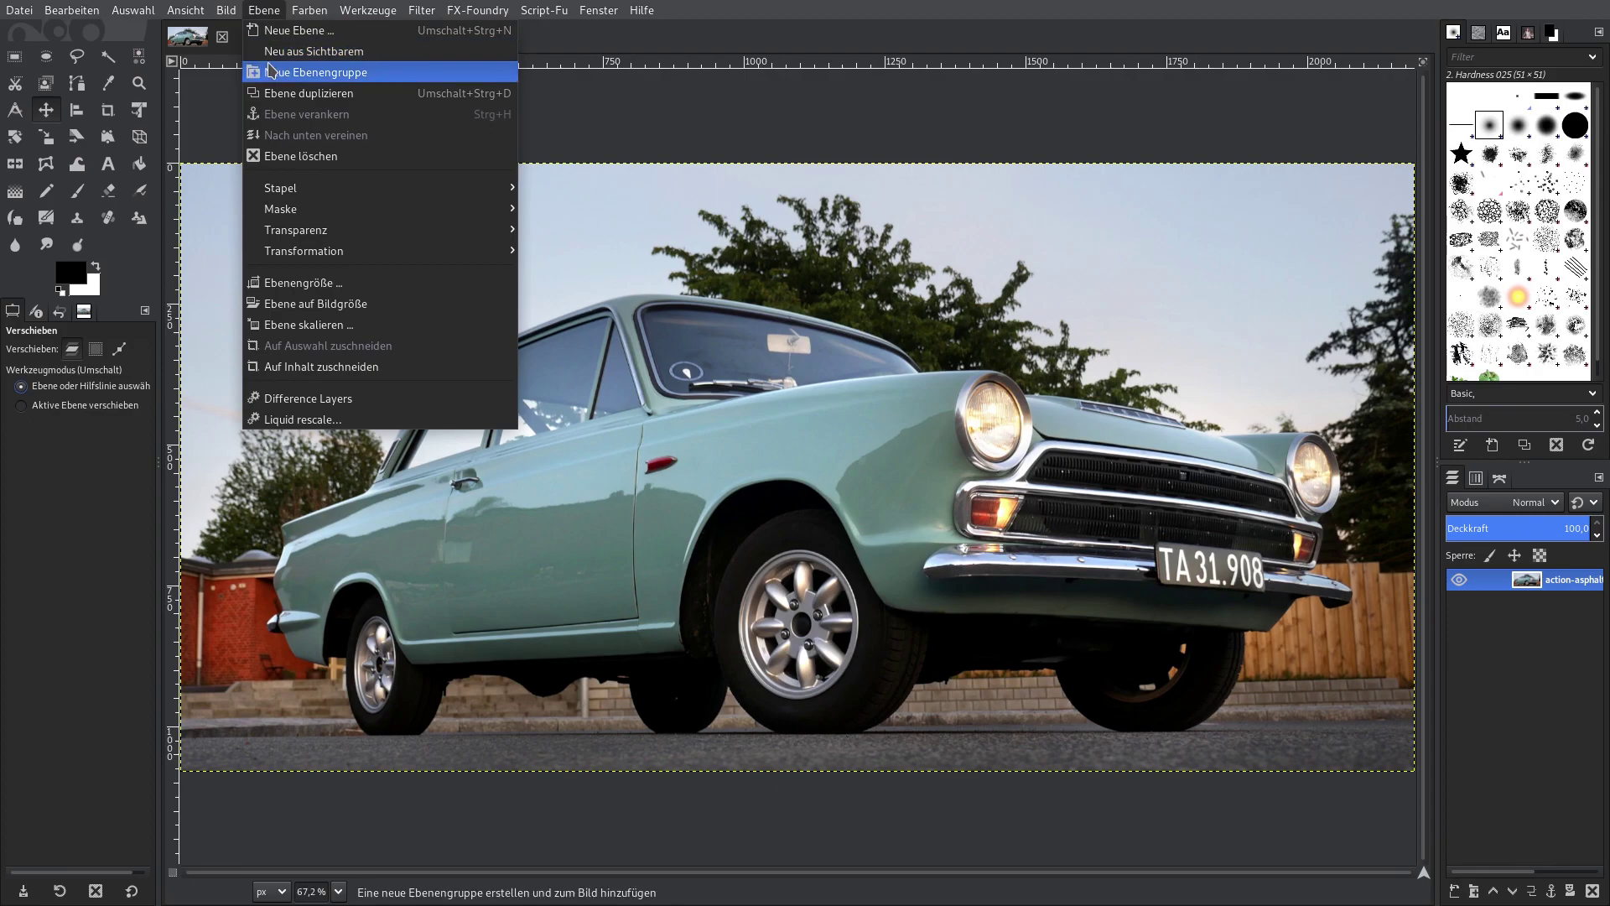
left_click(280, 93)
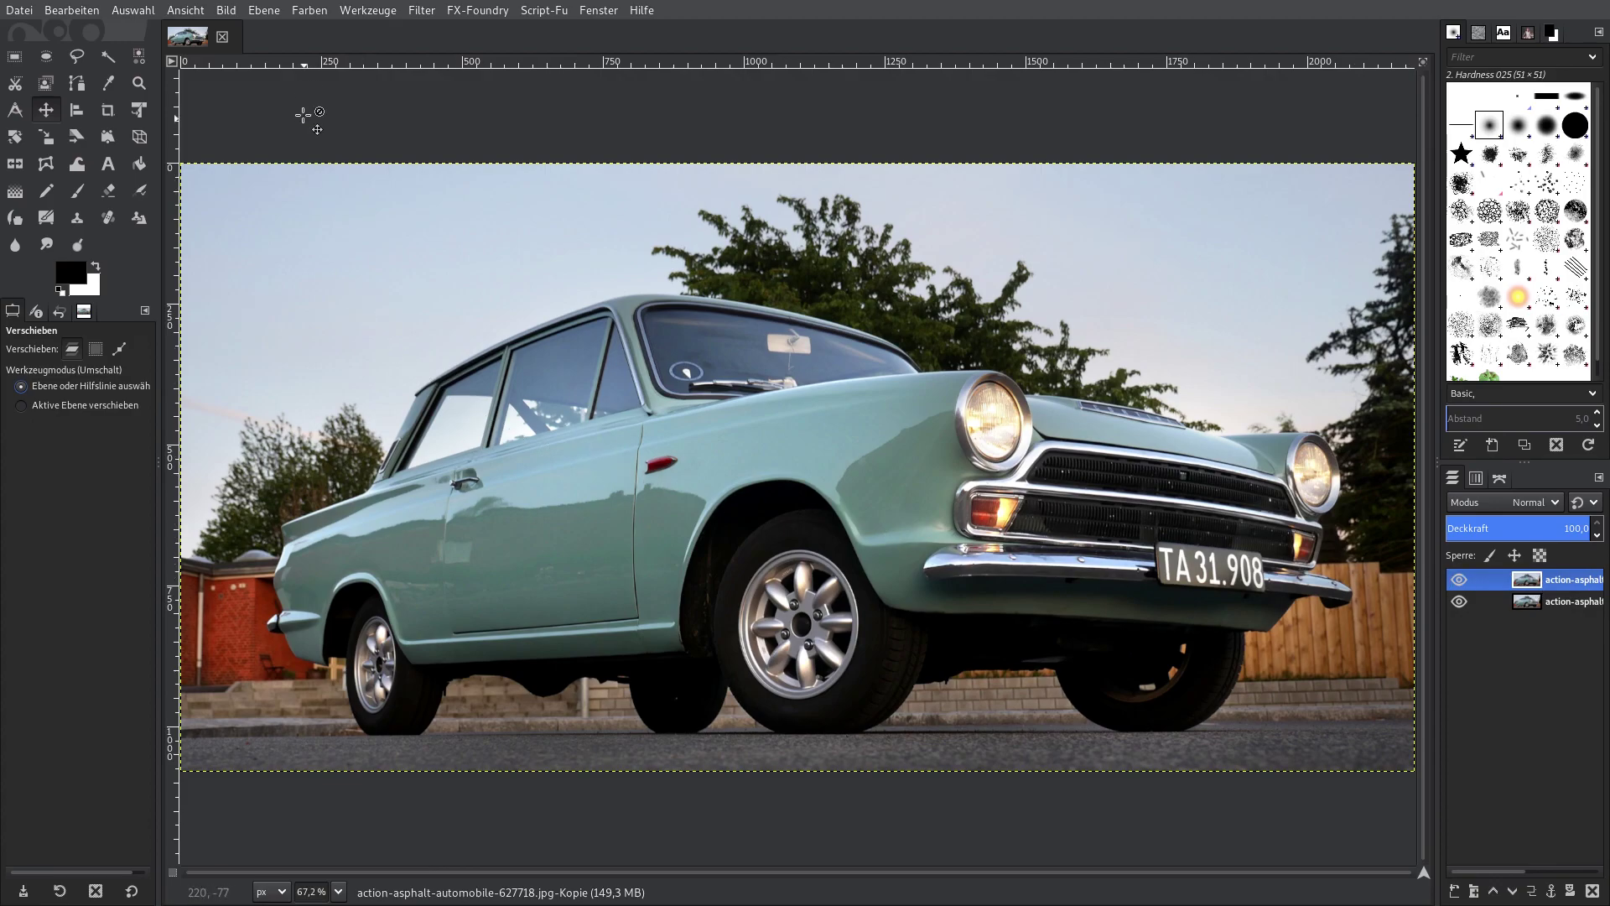
left_click(309, 10)
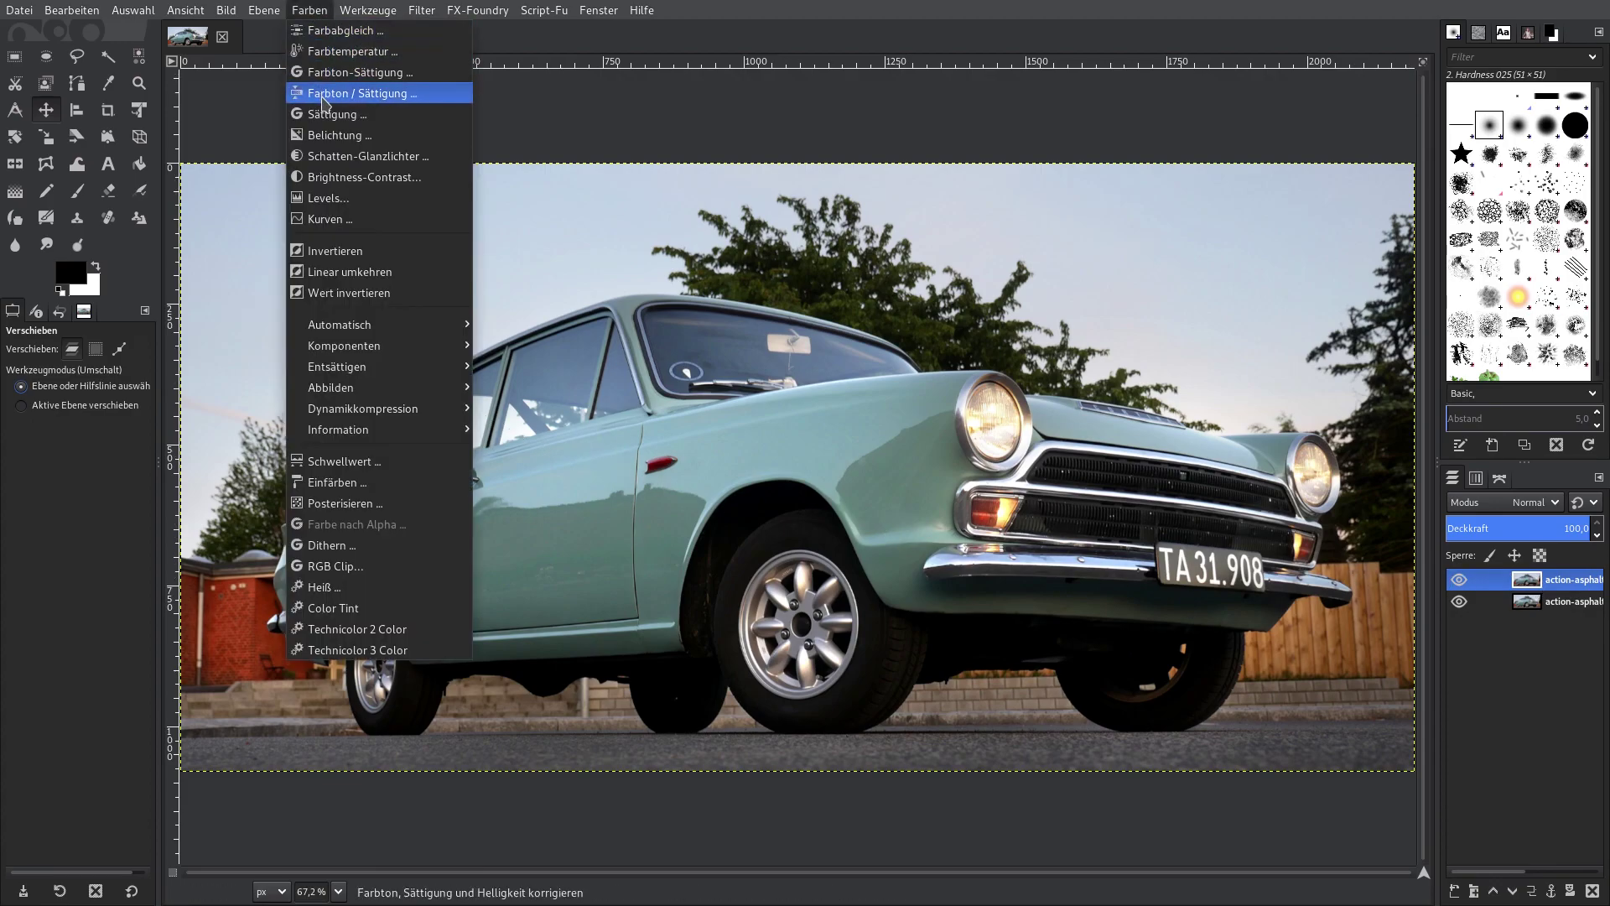
mouse_move(378, 325)
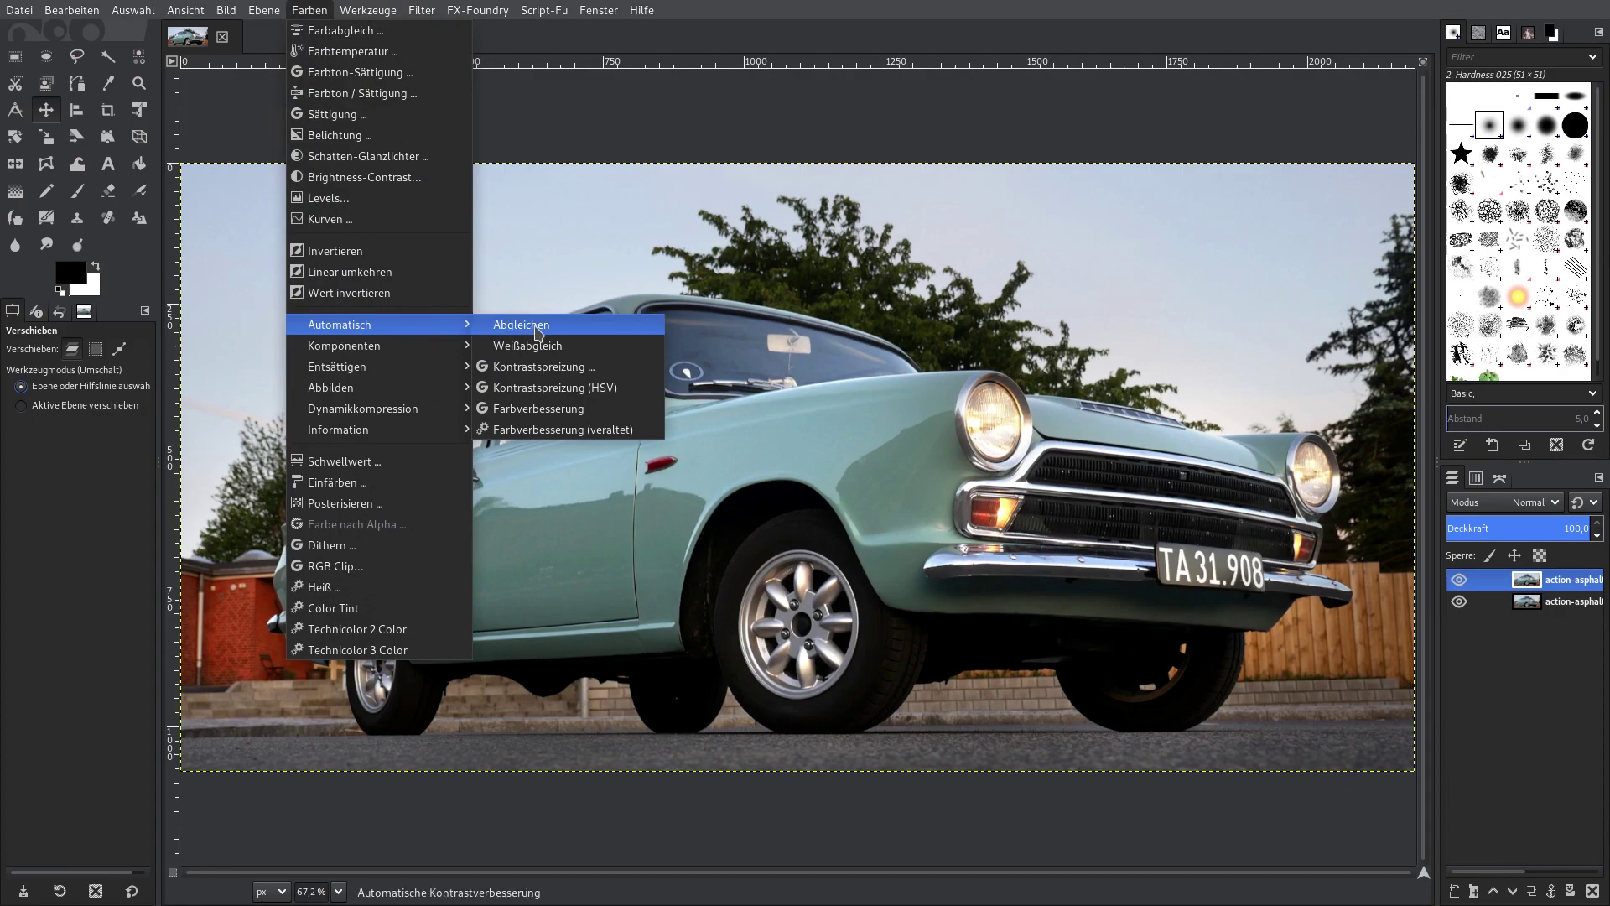
left_click(544, 346)
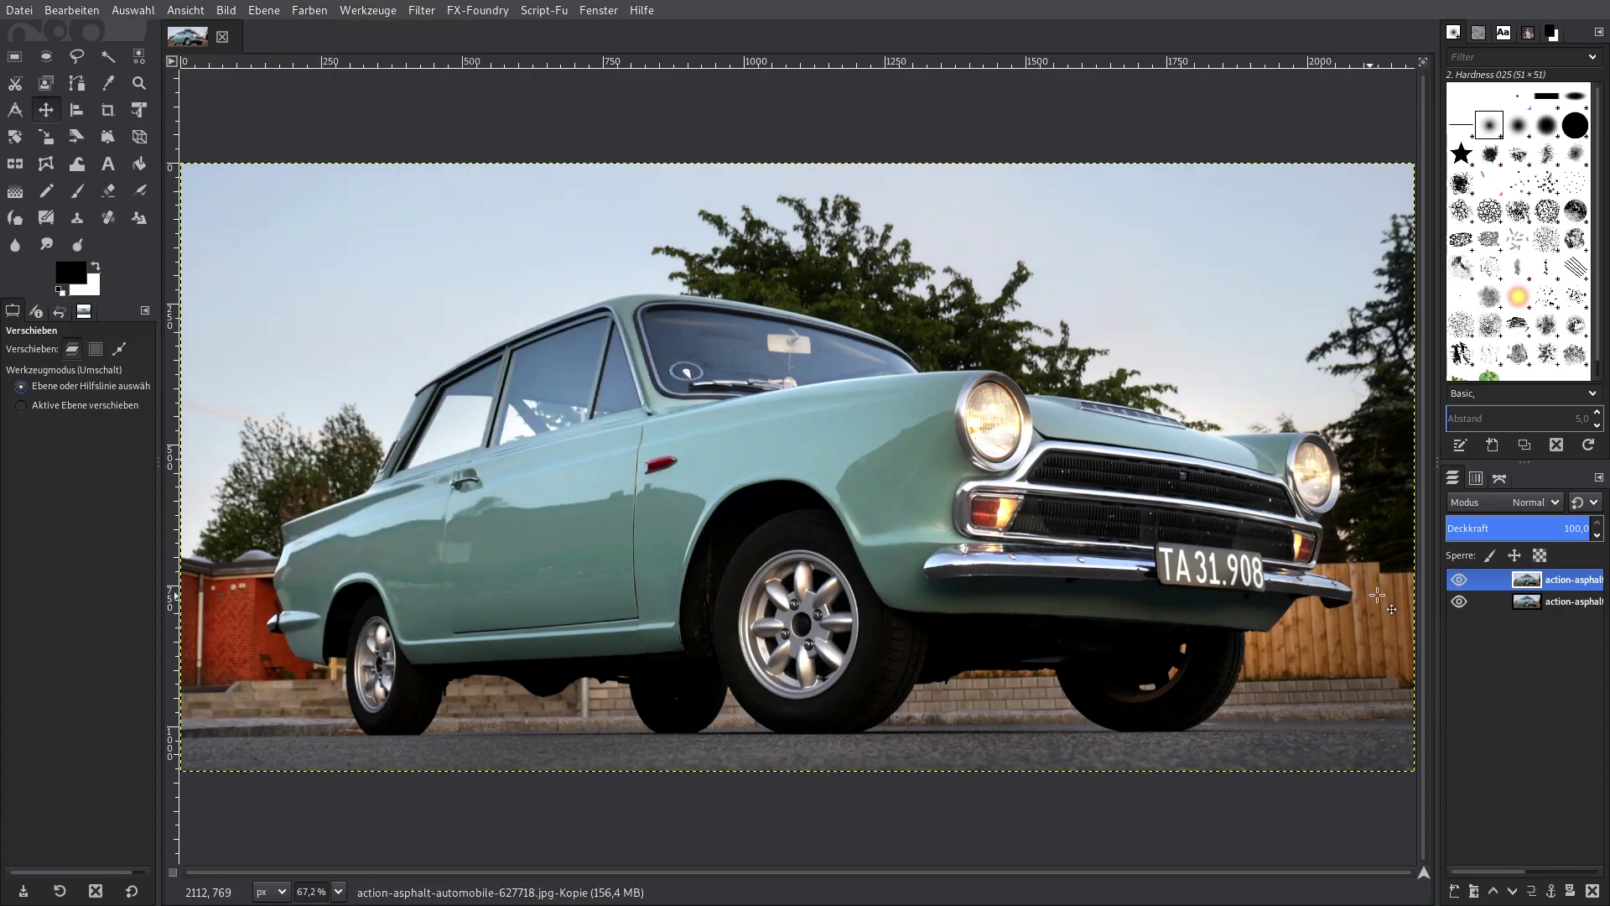
left_click(1460, 582)
Hide the original photo layer and set up a new Multiply layer filled with foreground colour.
left_click(1460, 600)
left_click(1456, 892)
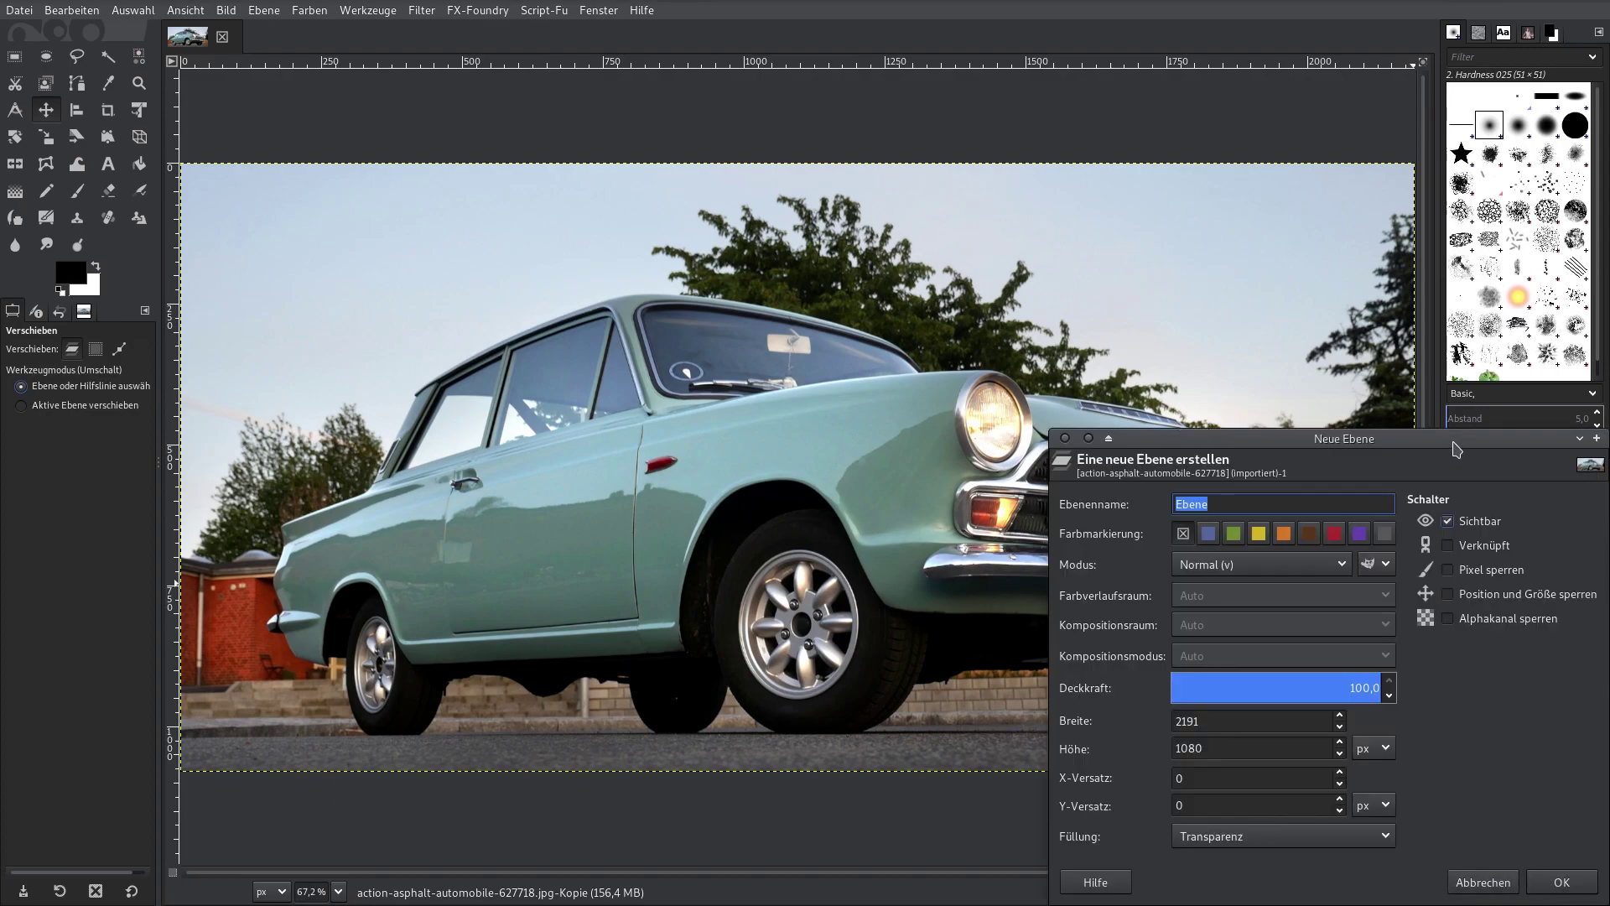
left_click_drag(1457, 450, 940, 178)
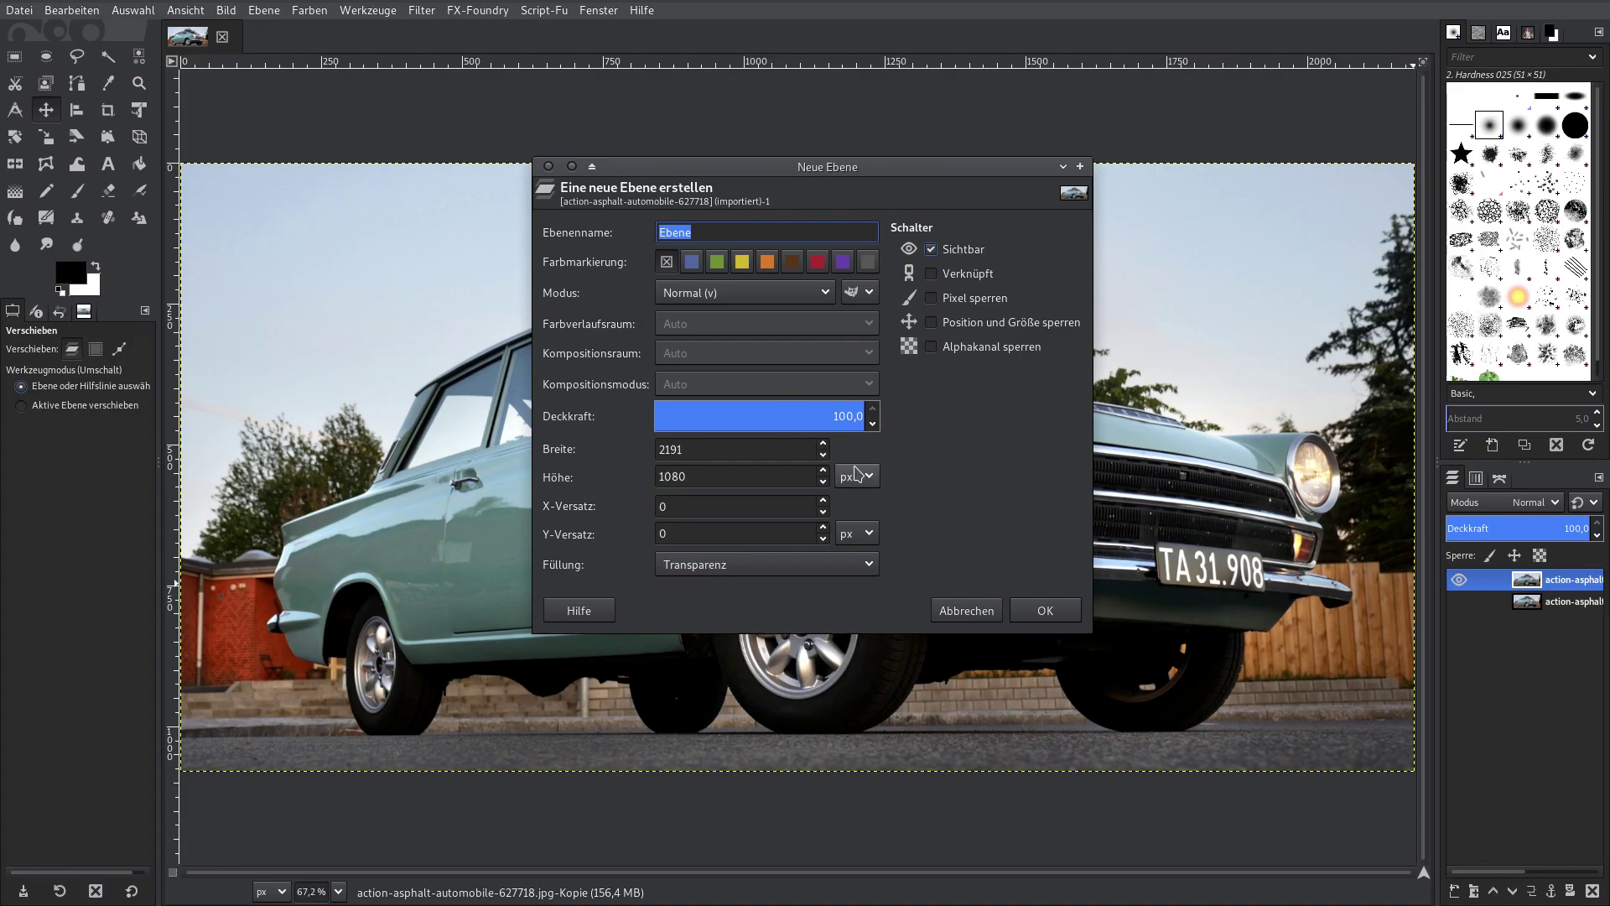
left_click(819, 293)
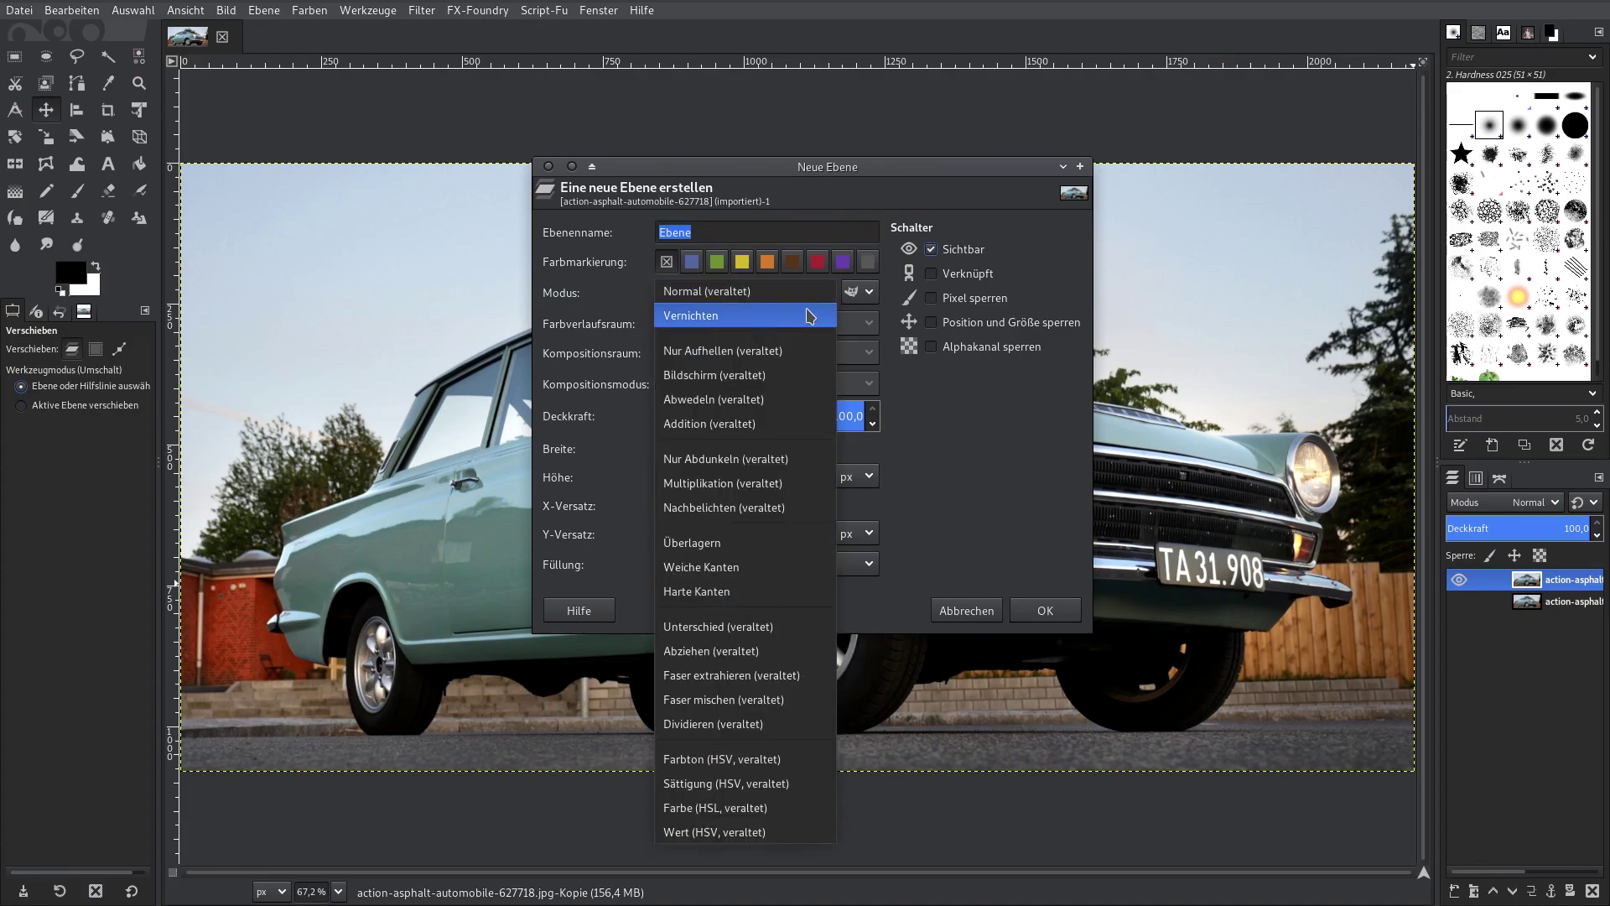
left_click(776, 483)
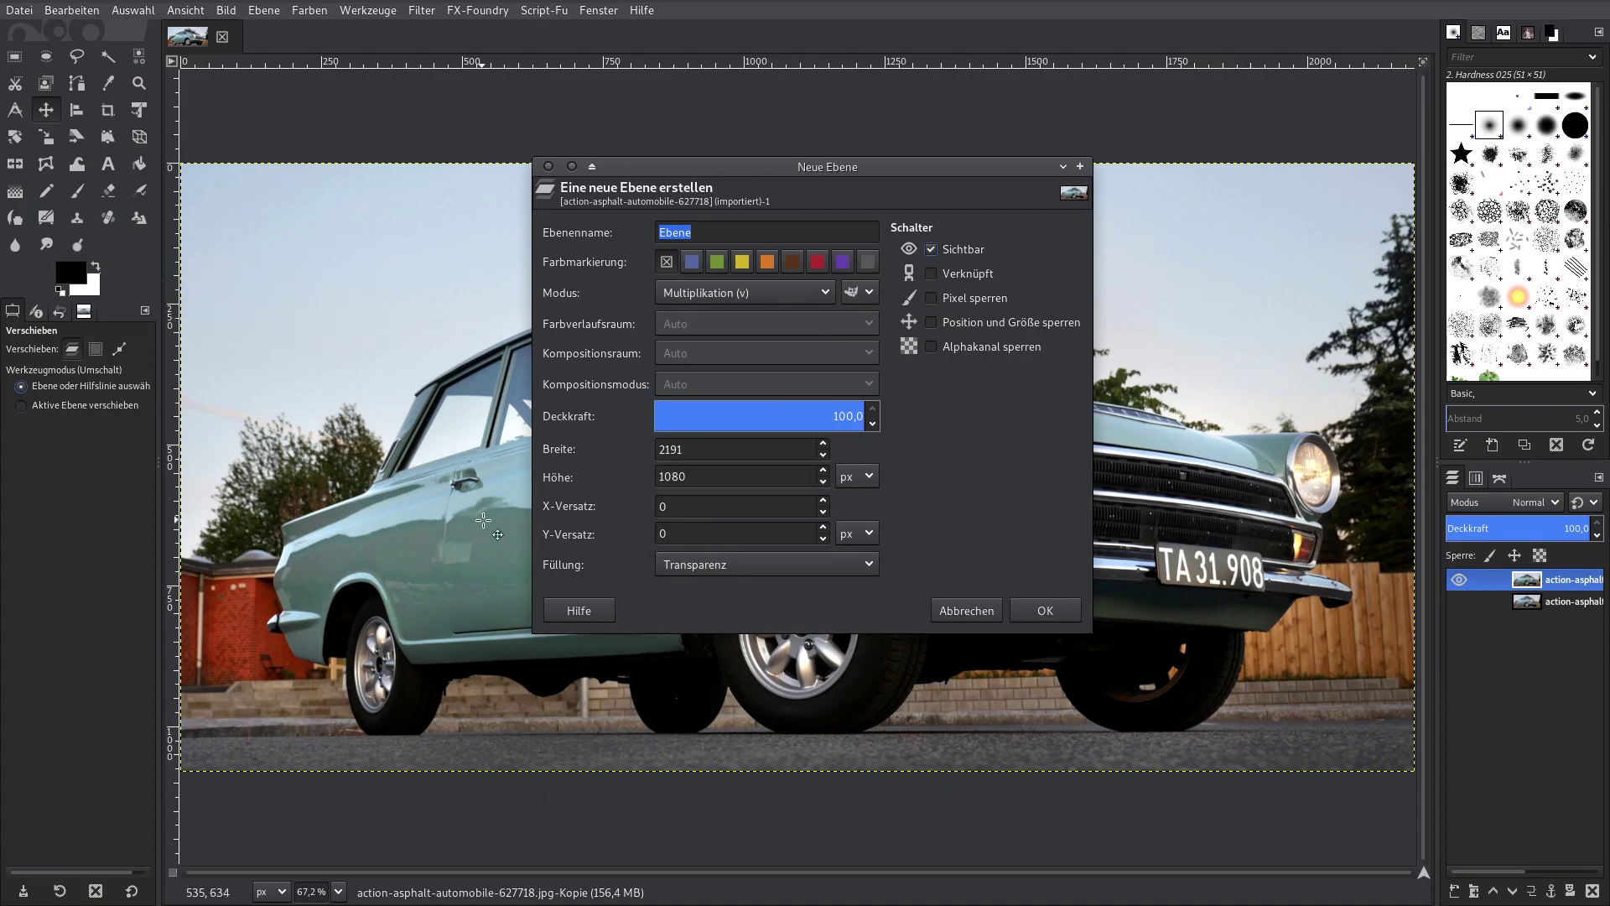
left_click(683, 570)
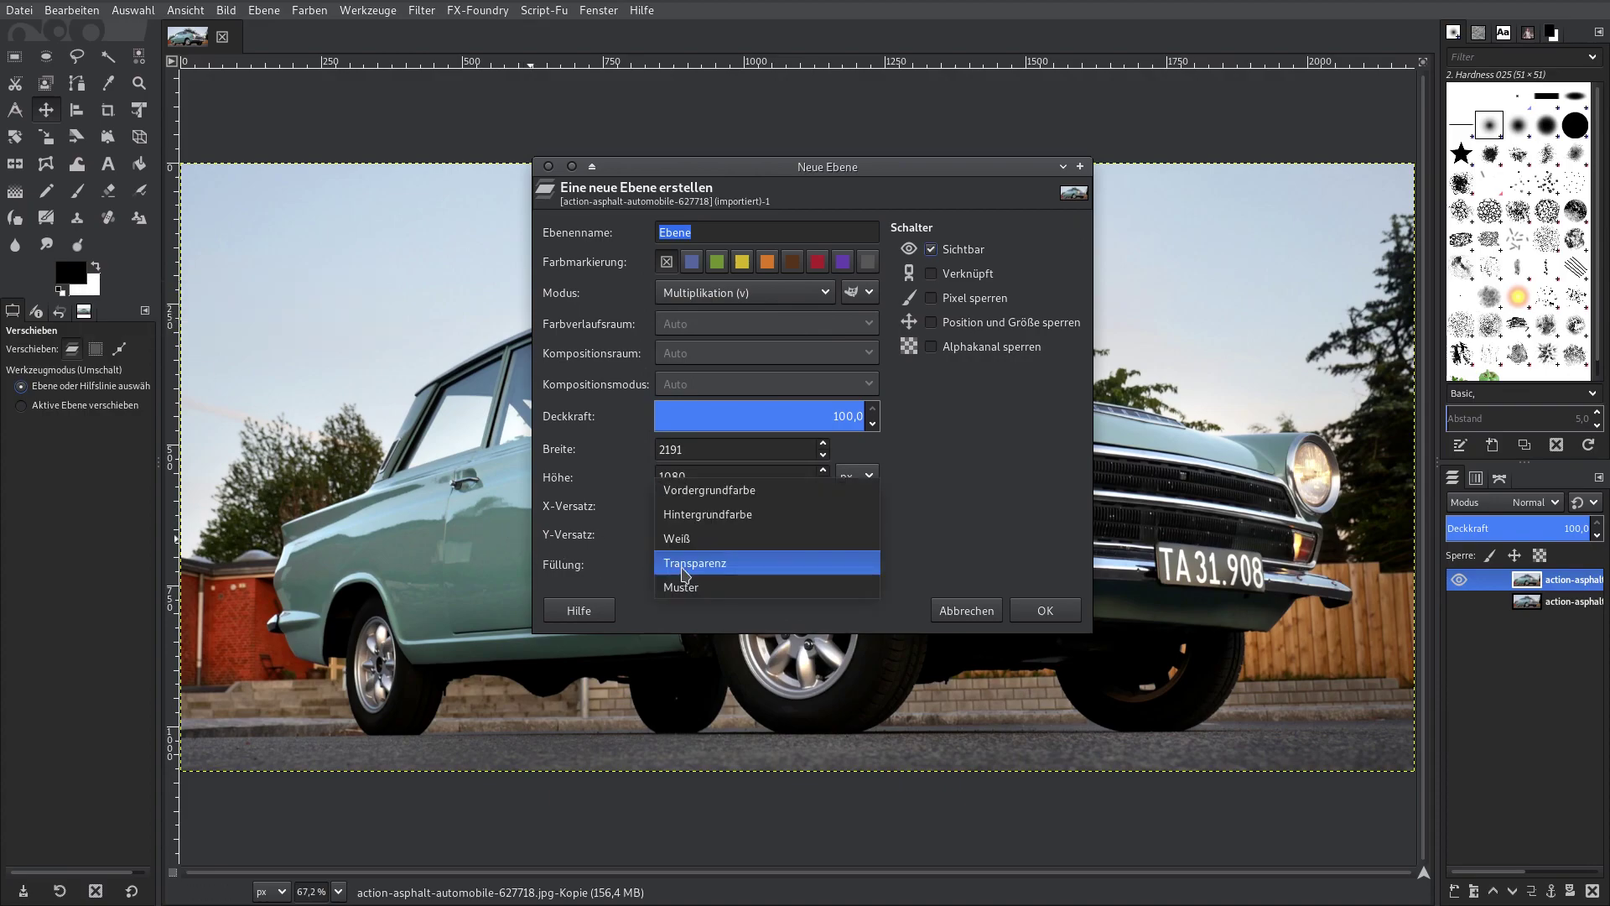
left_click(695, 491)
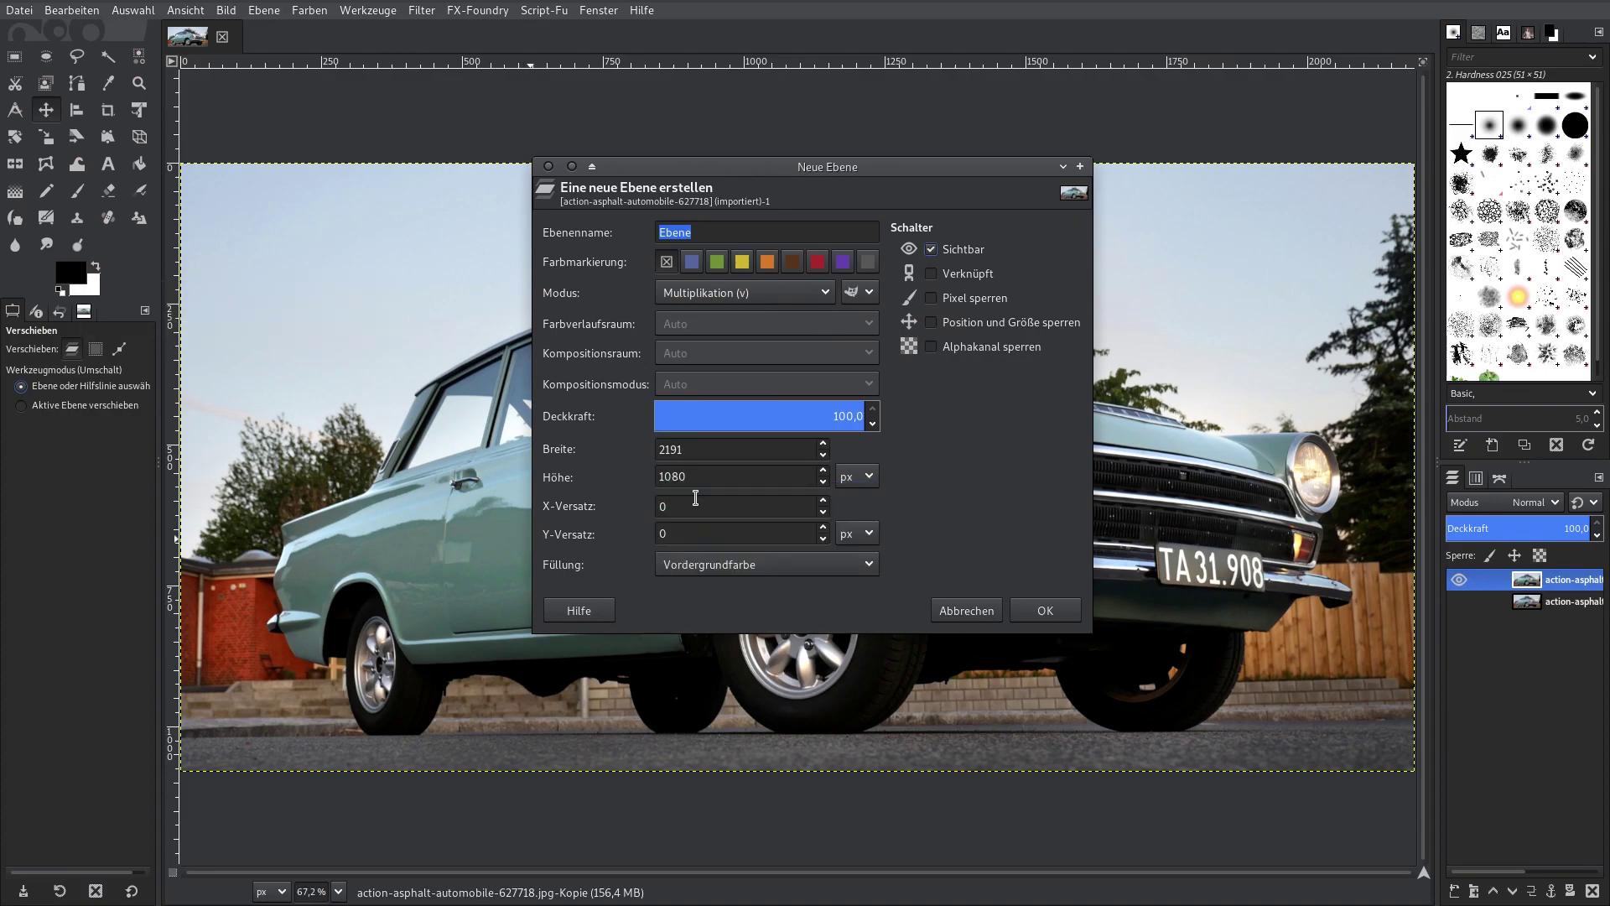
Set the foreground colour to beige f2dab9 and create the Multiply layer.
left_click(74, 275)
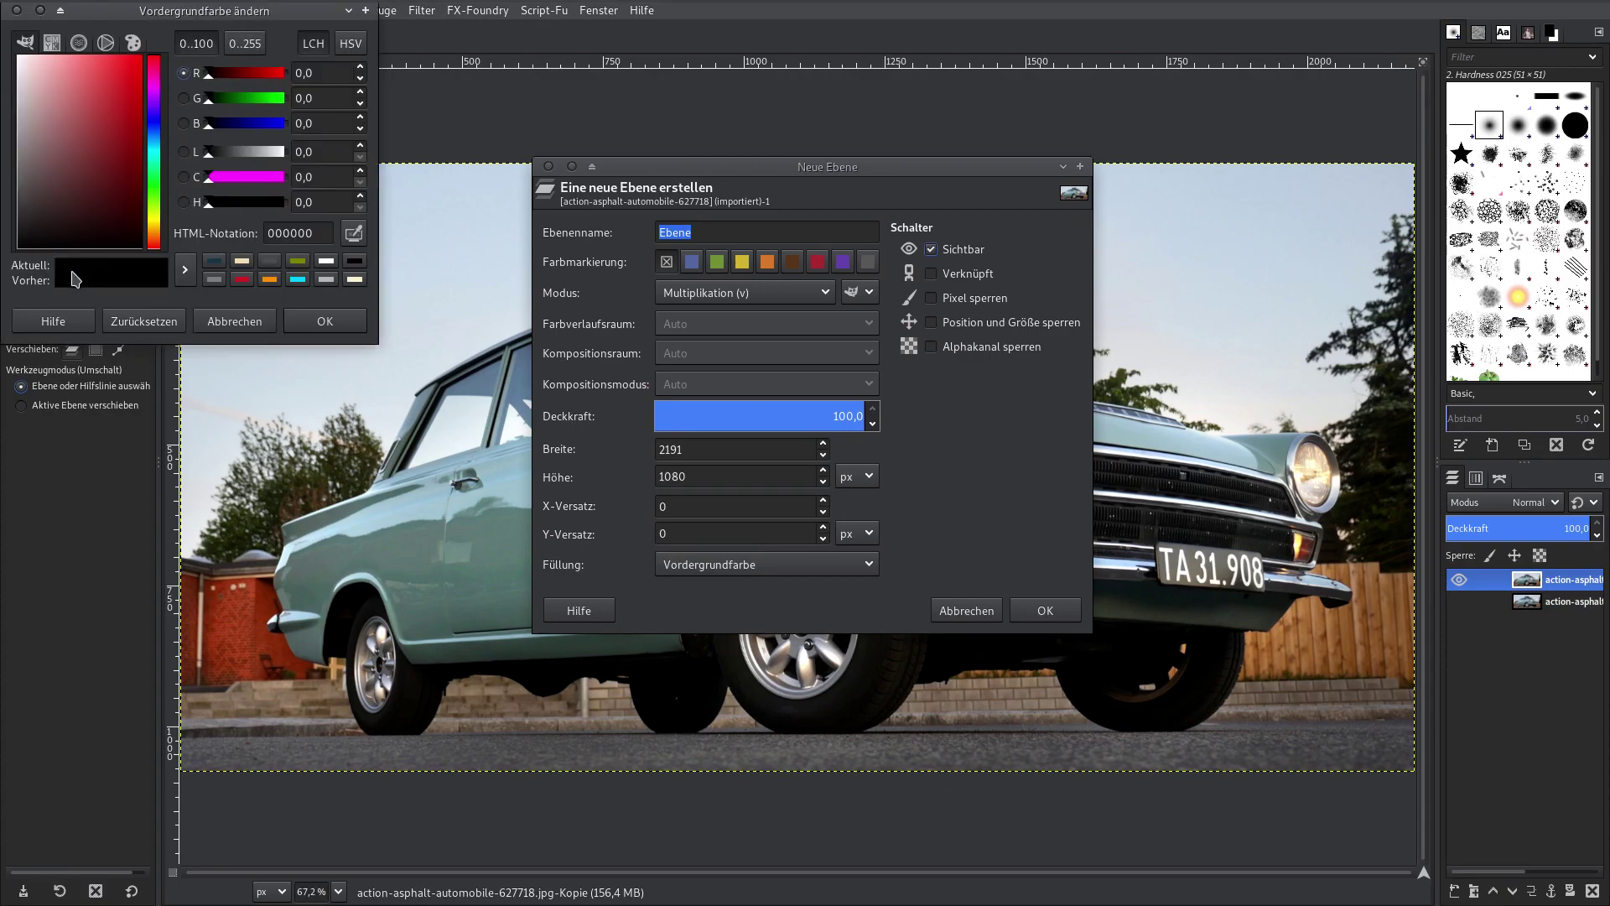
left_click(241, 261)
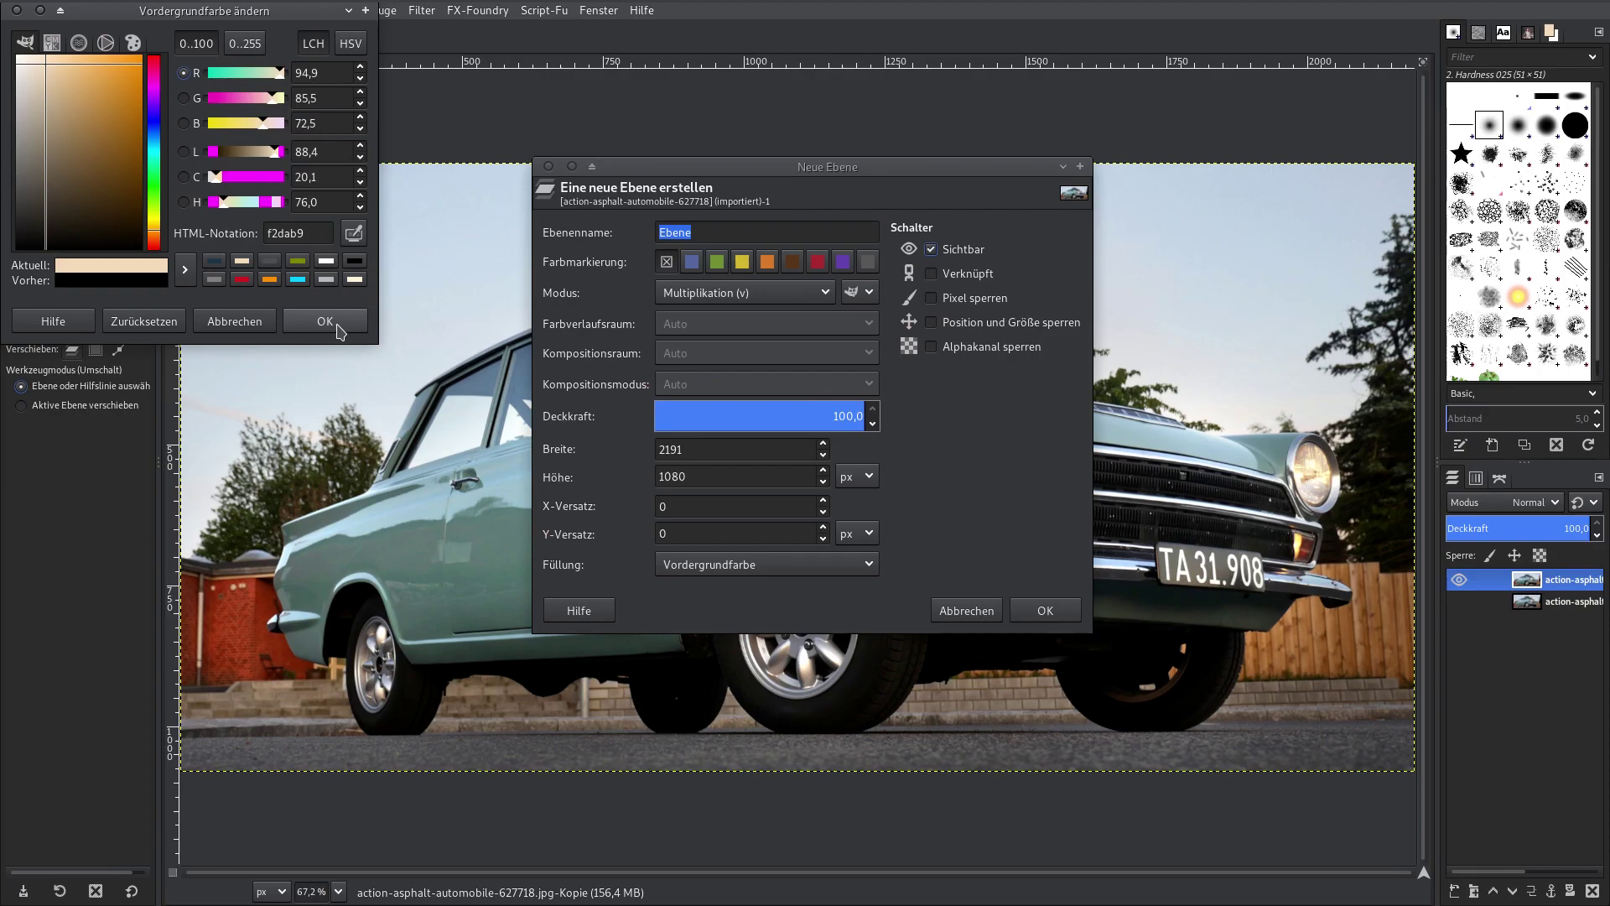
left_click(340, 329)
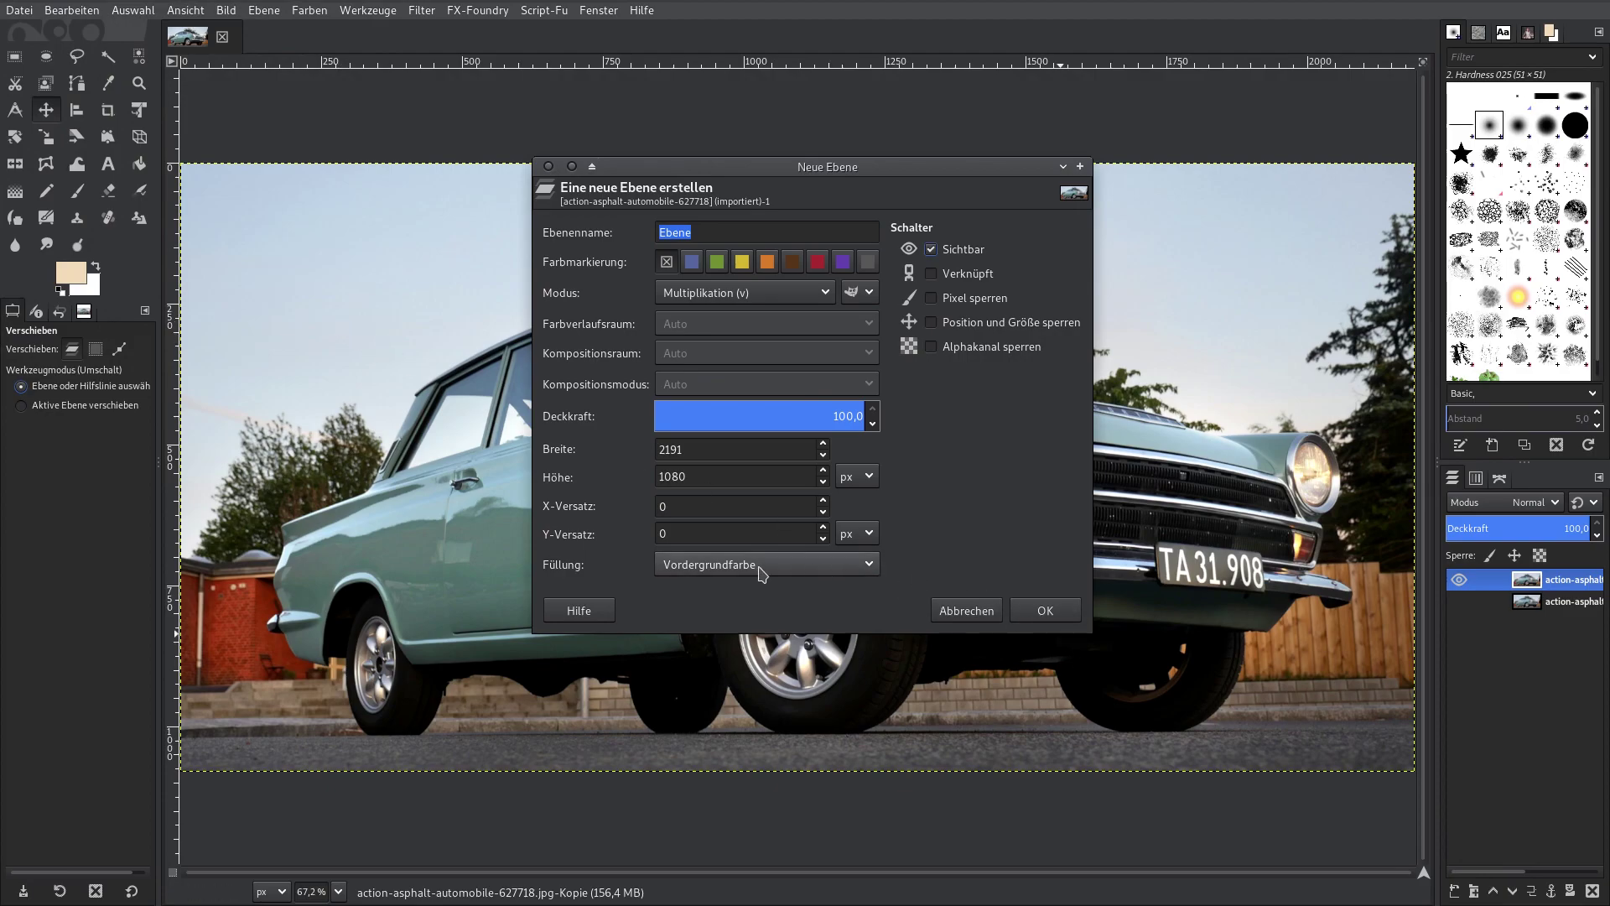
left_click(1045, 611)
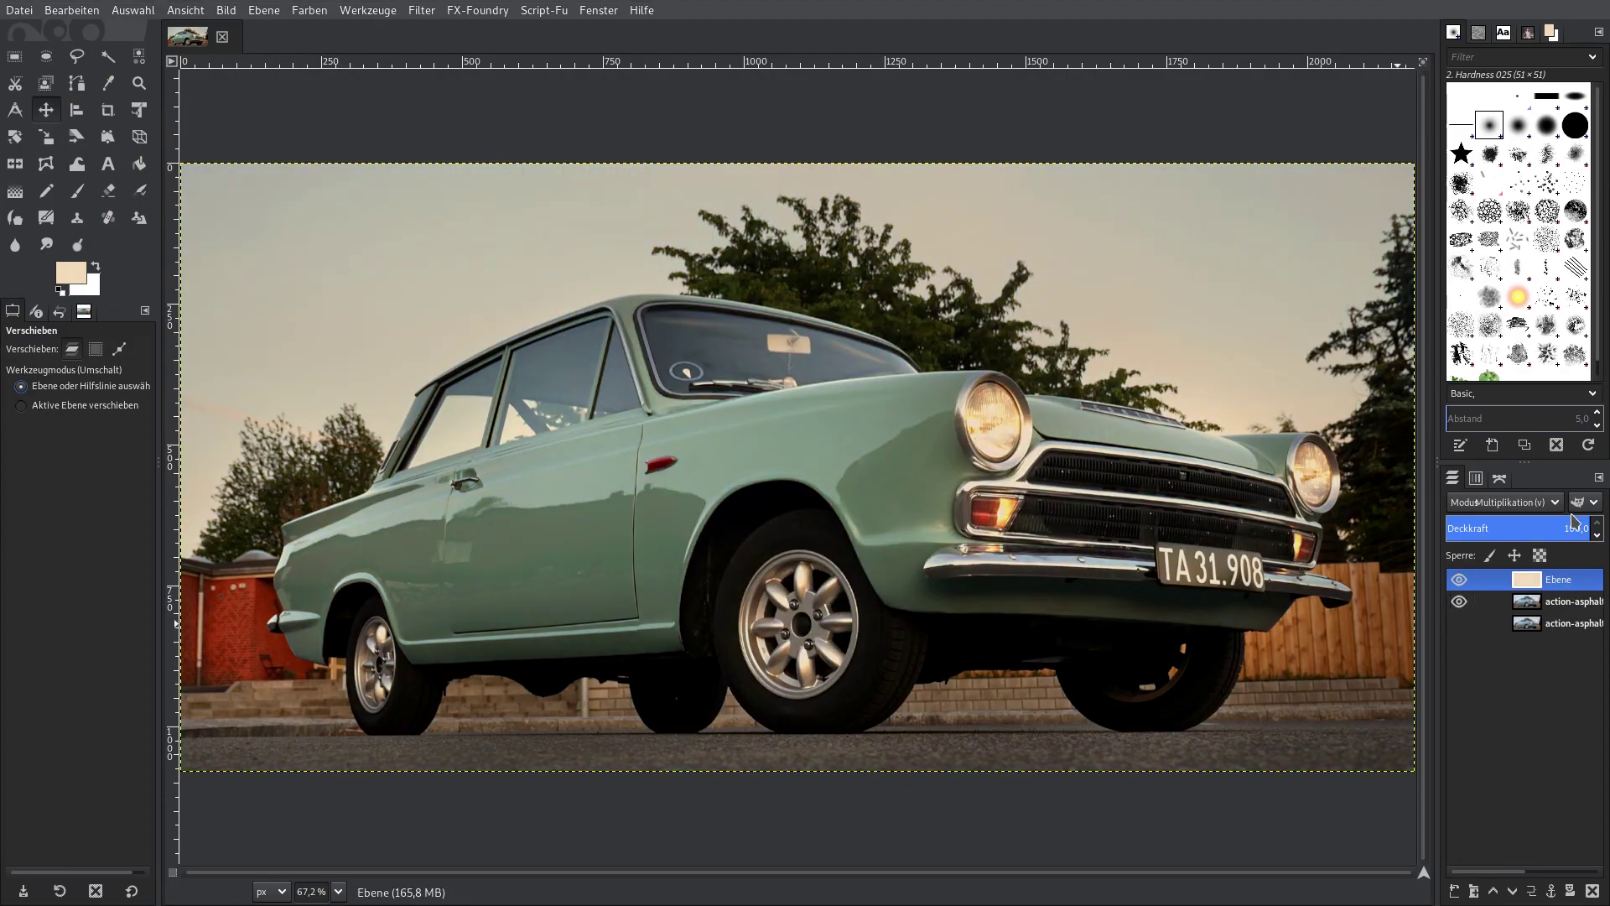
Delete the beige layer and duplicate the photo layer again.
right_click(1529, 585)
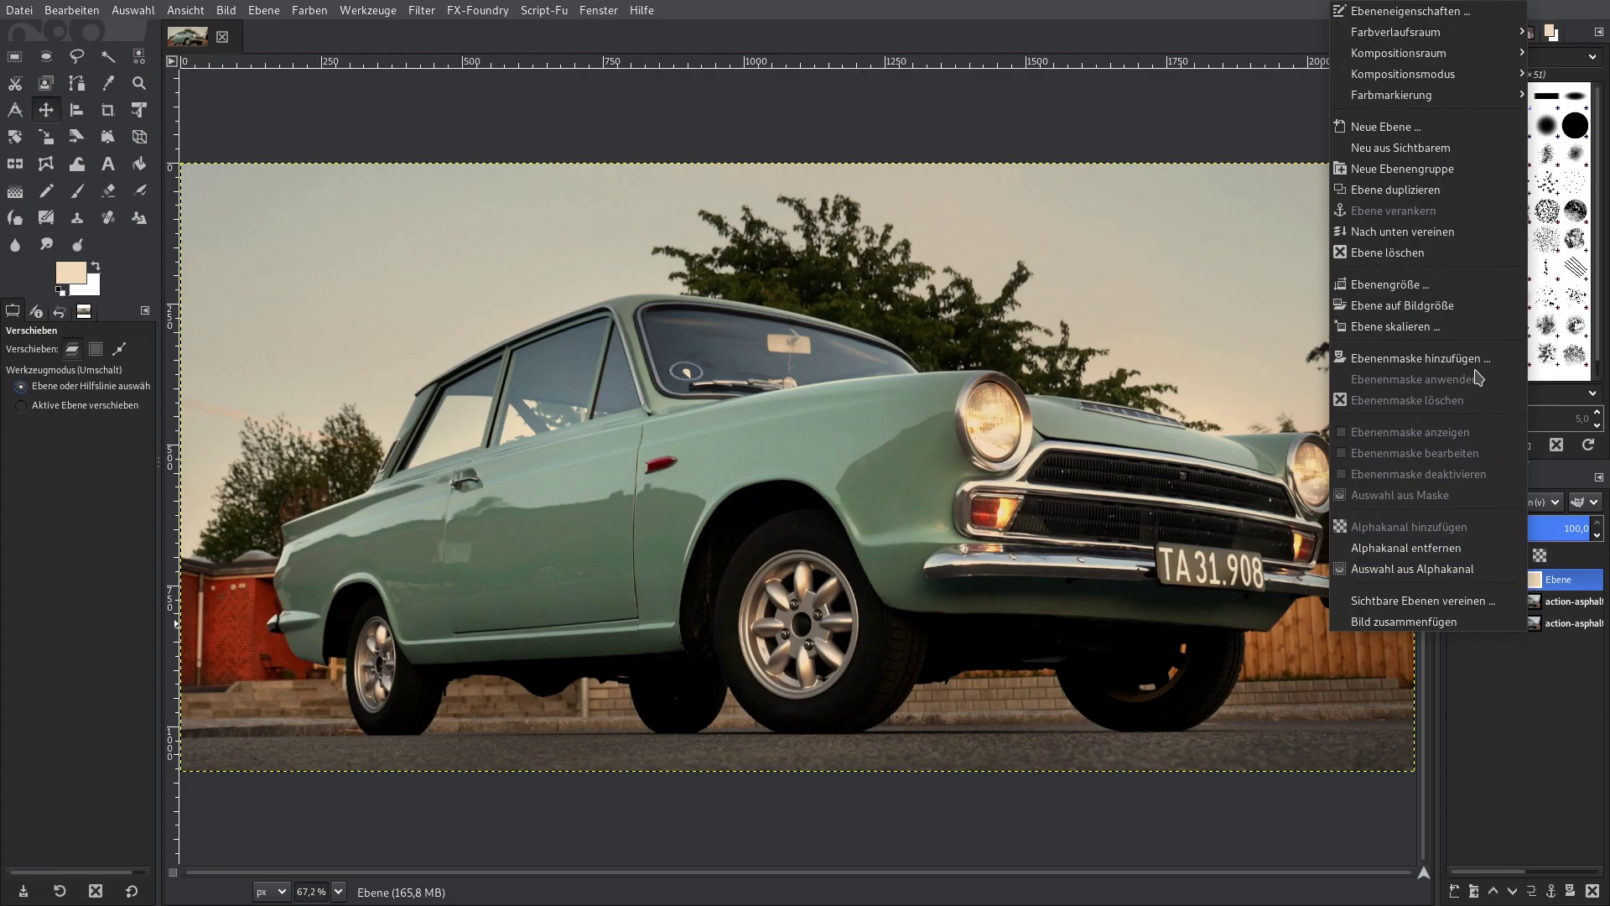
left_click(1459, 252)
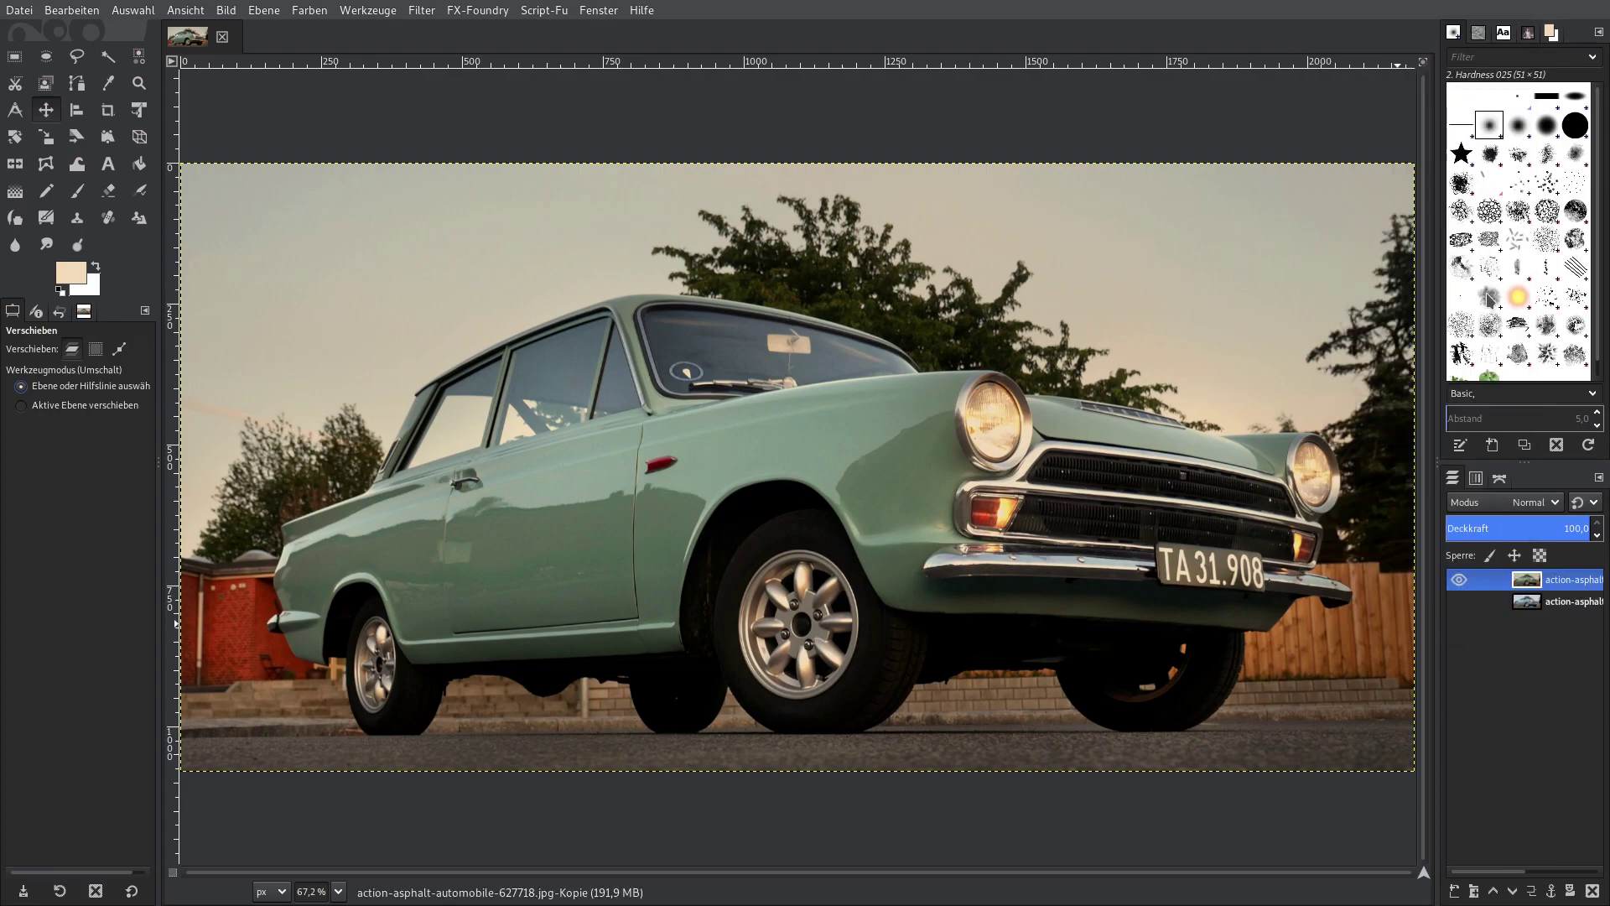
left_click(1532, 891)
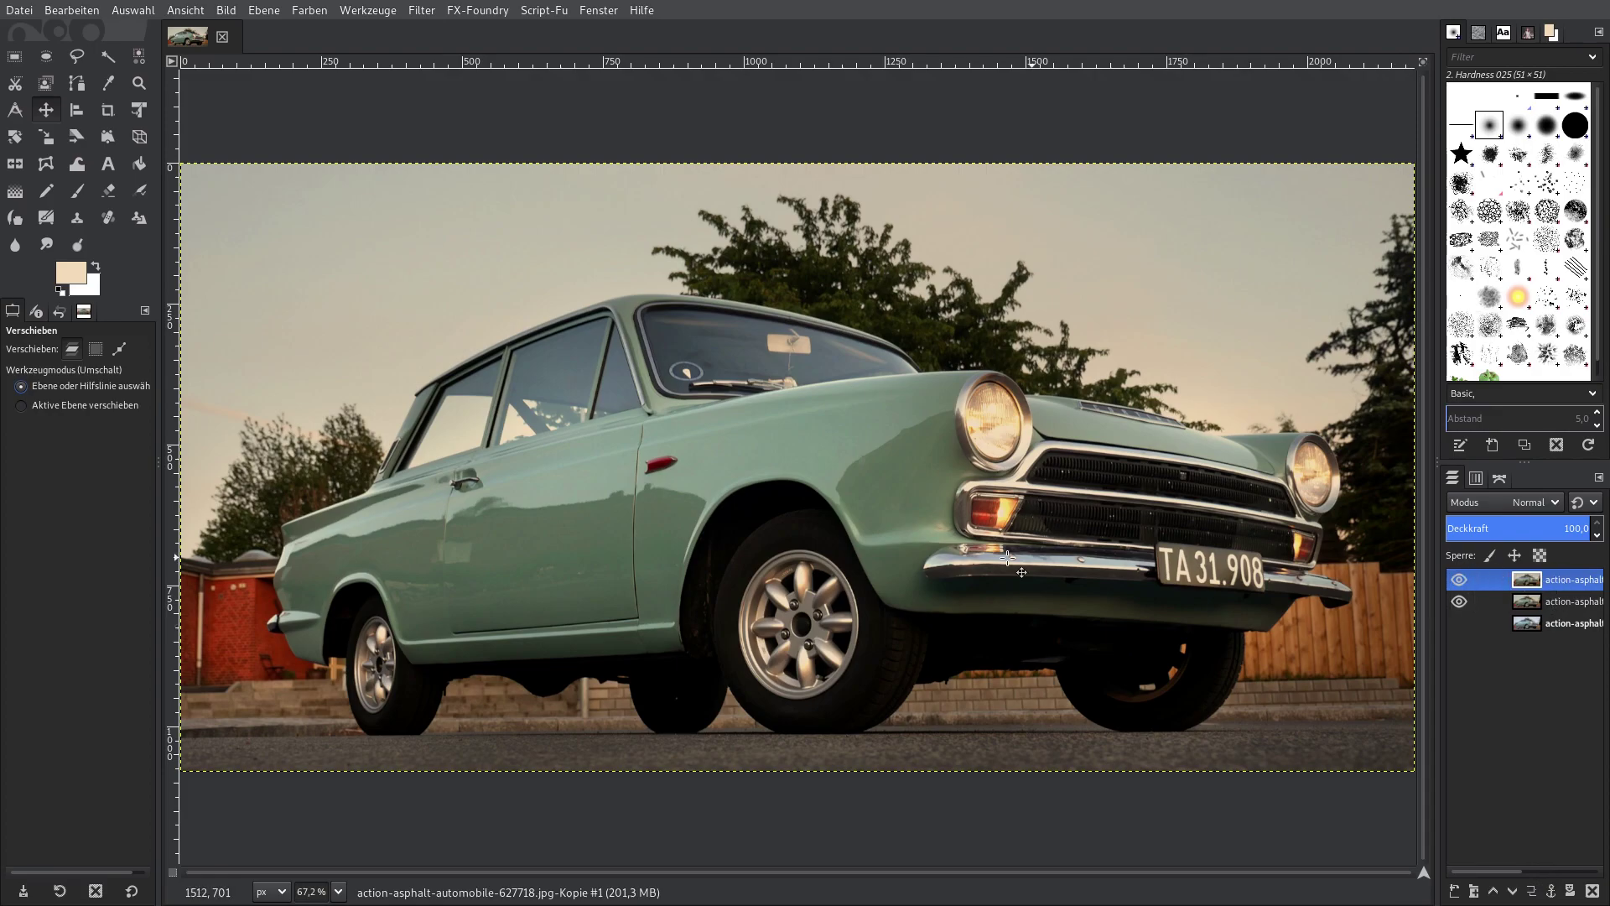
Set up a new layer in Exclusion blend mode.
left_click(1456, 891)
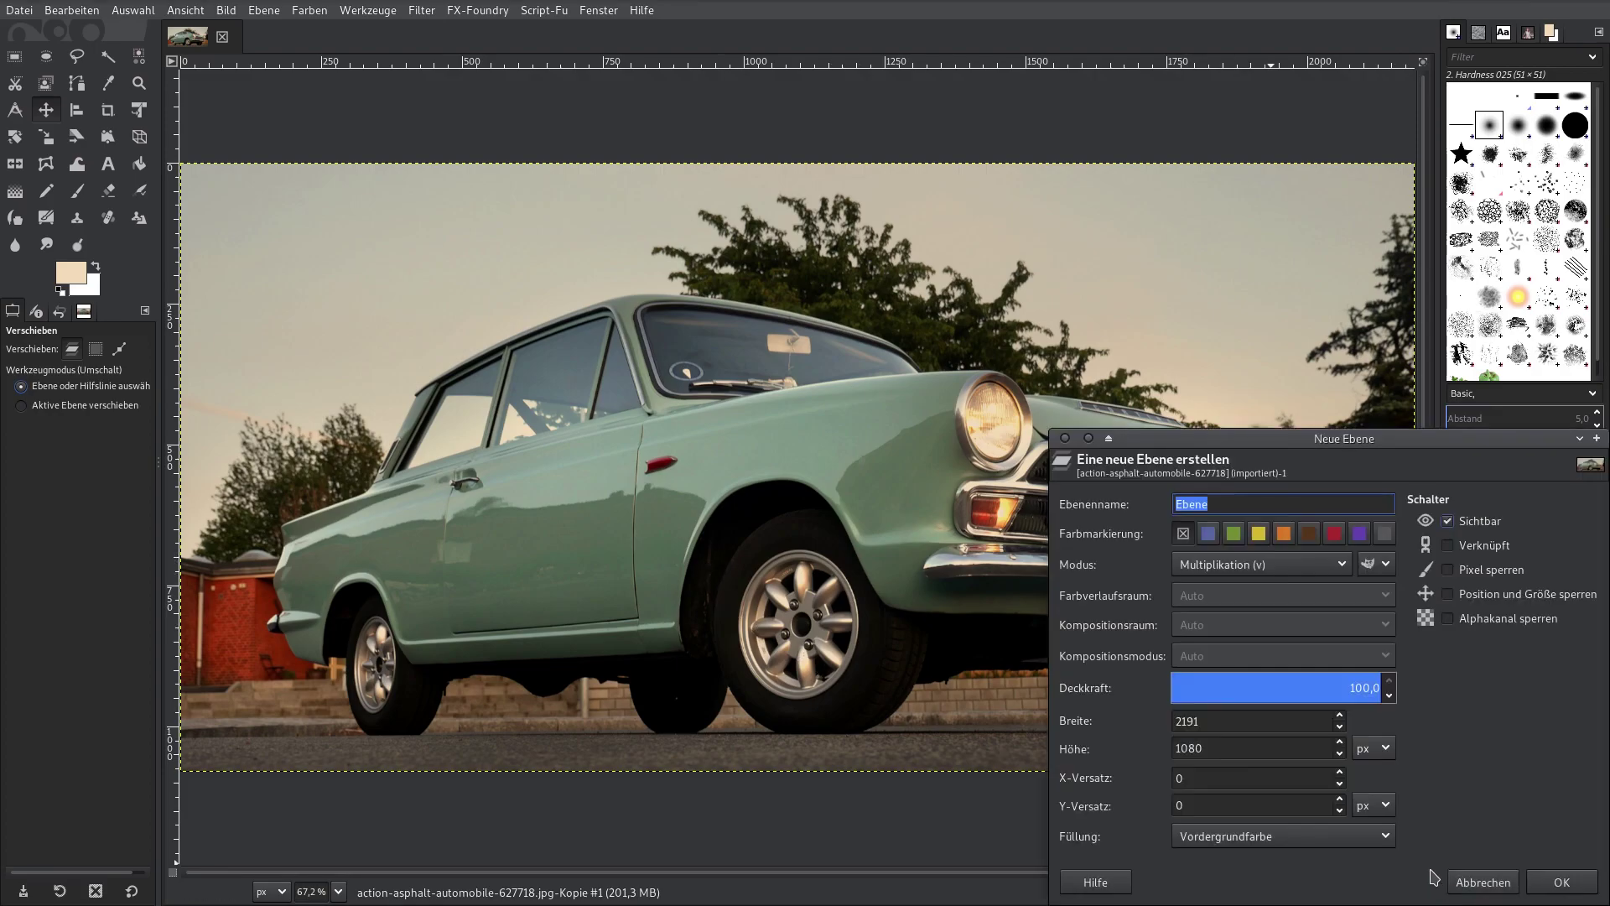
left_click_drag(1339, 457, 824, 229)
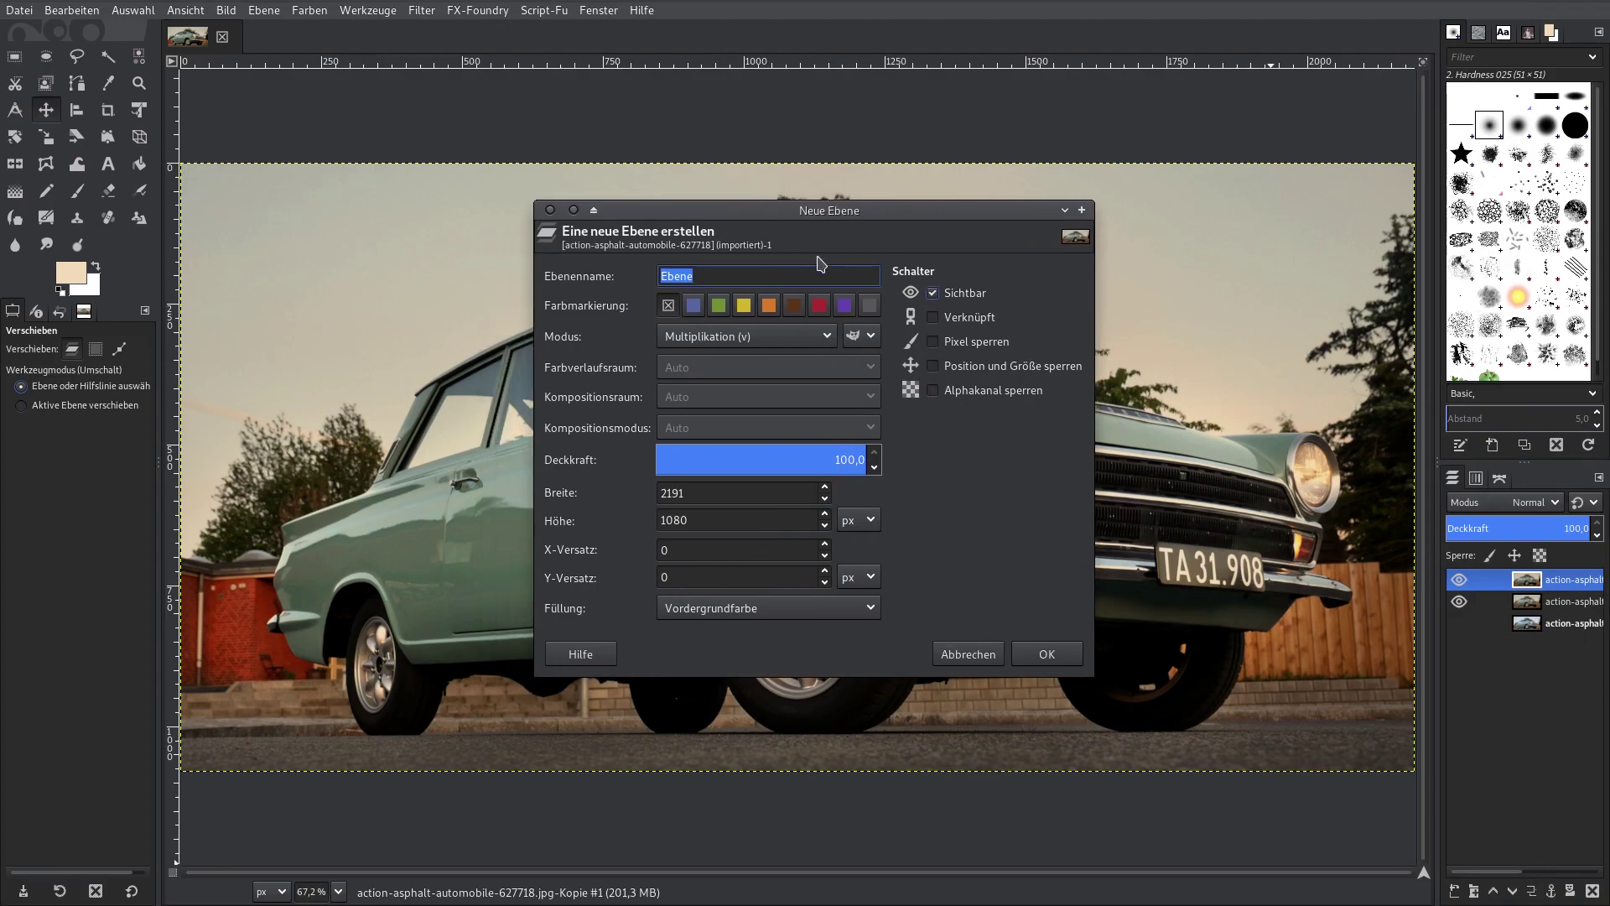
left_click(761, 341)
left_click(760, 334)
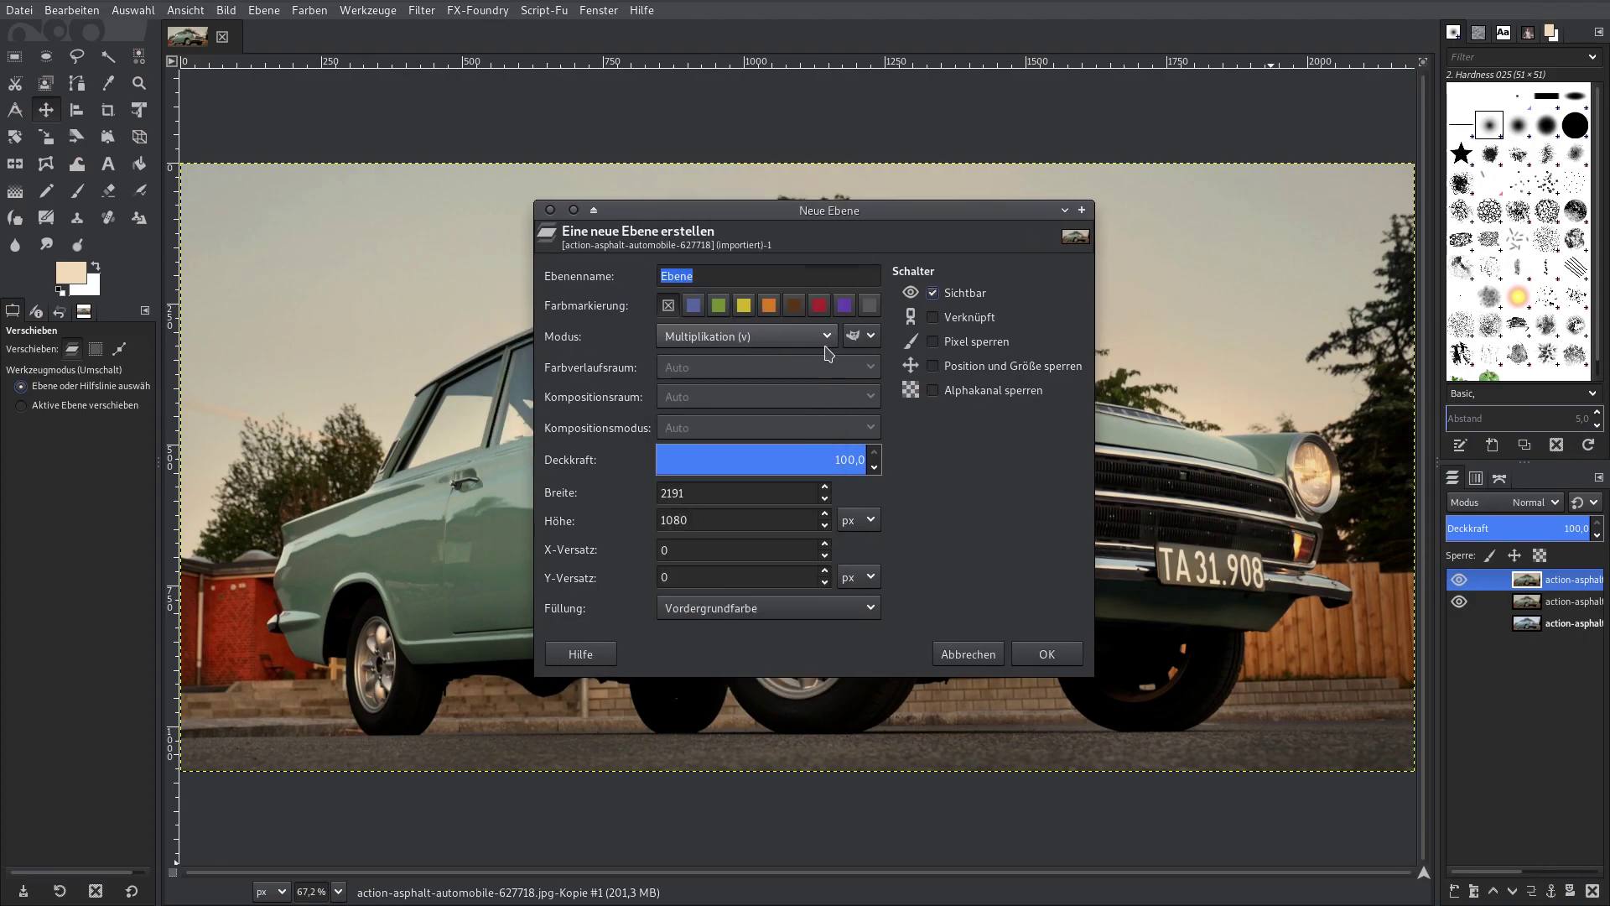
left_click(860, 336)
left_click(880, 310)
left_click(759, 339)
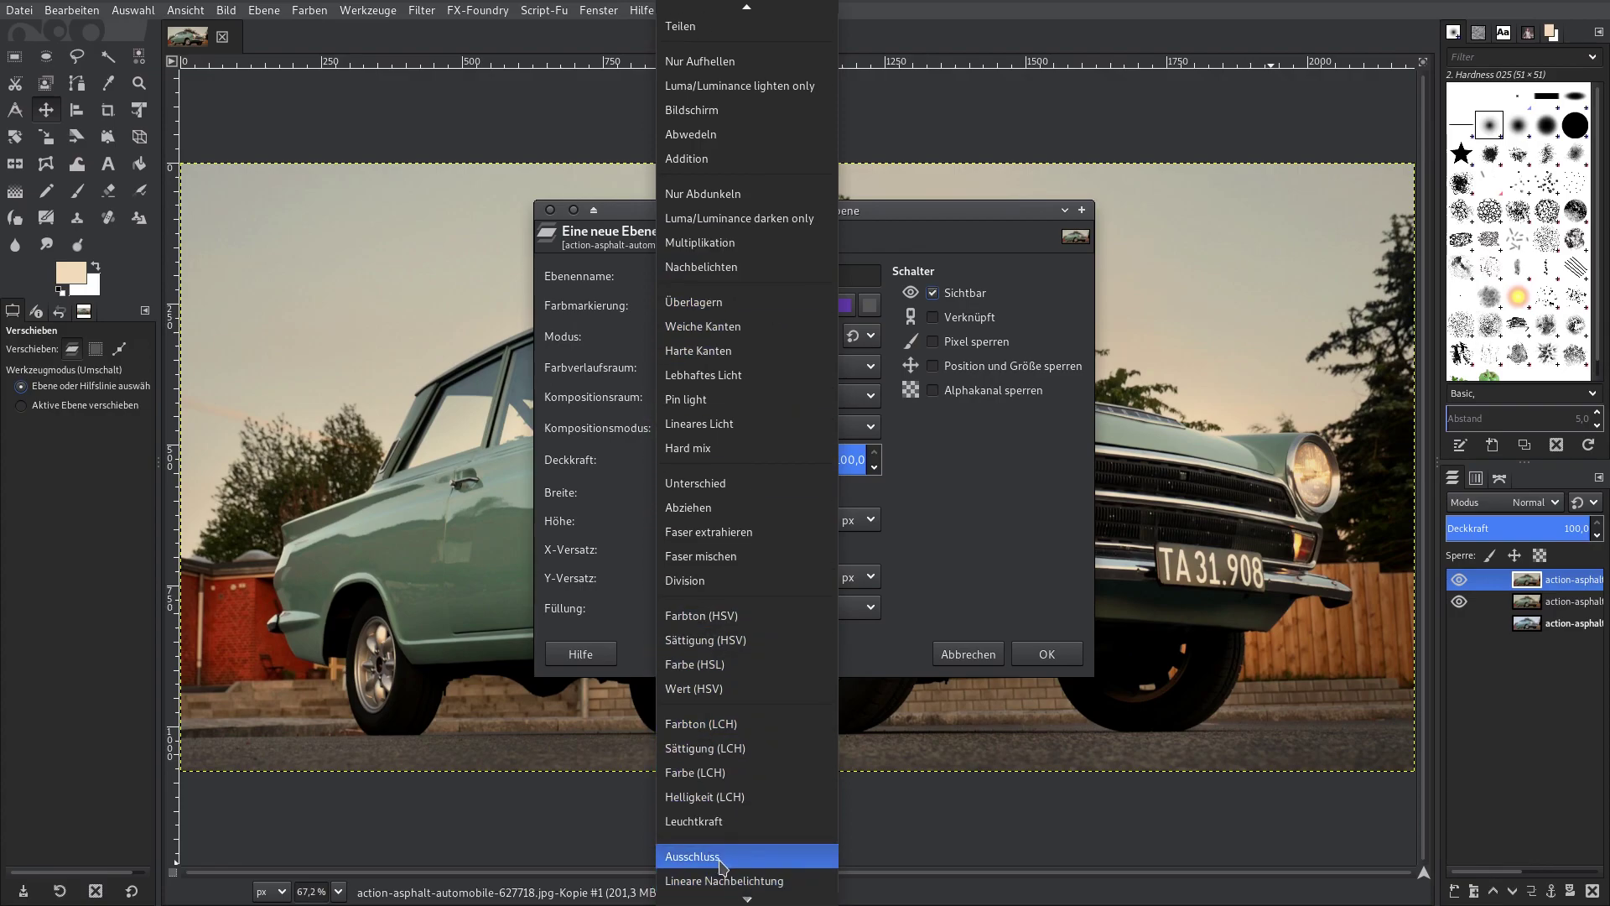
left_click(722, 856)
Fill the new Exclusion layer with dark blue 183444.
left_click(74, 280)
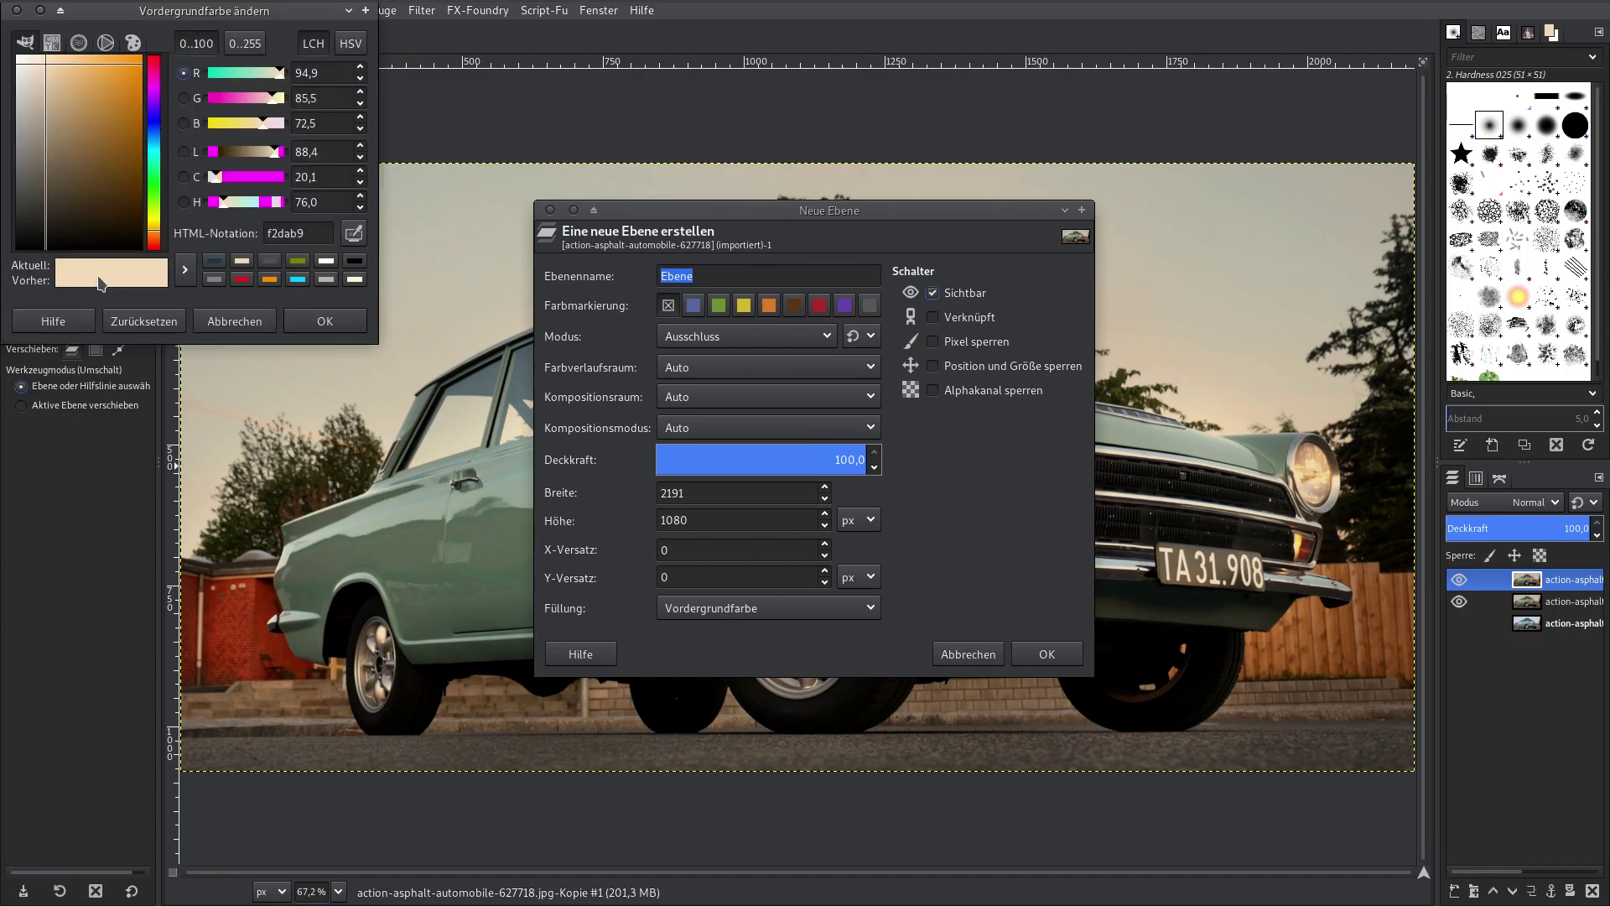
left_click(221, 265)
left_click(321, 234)
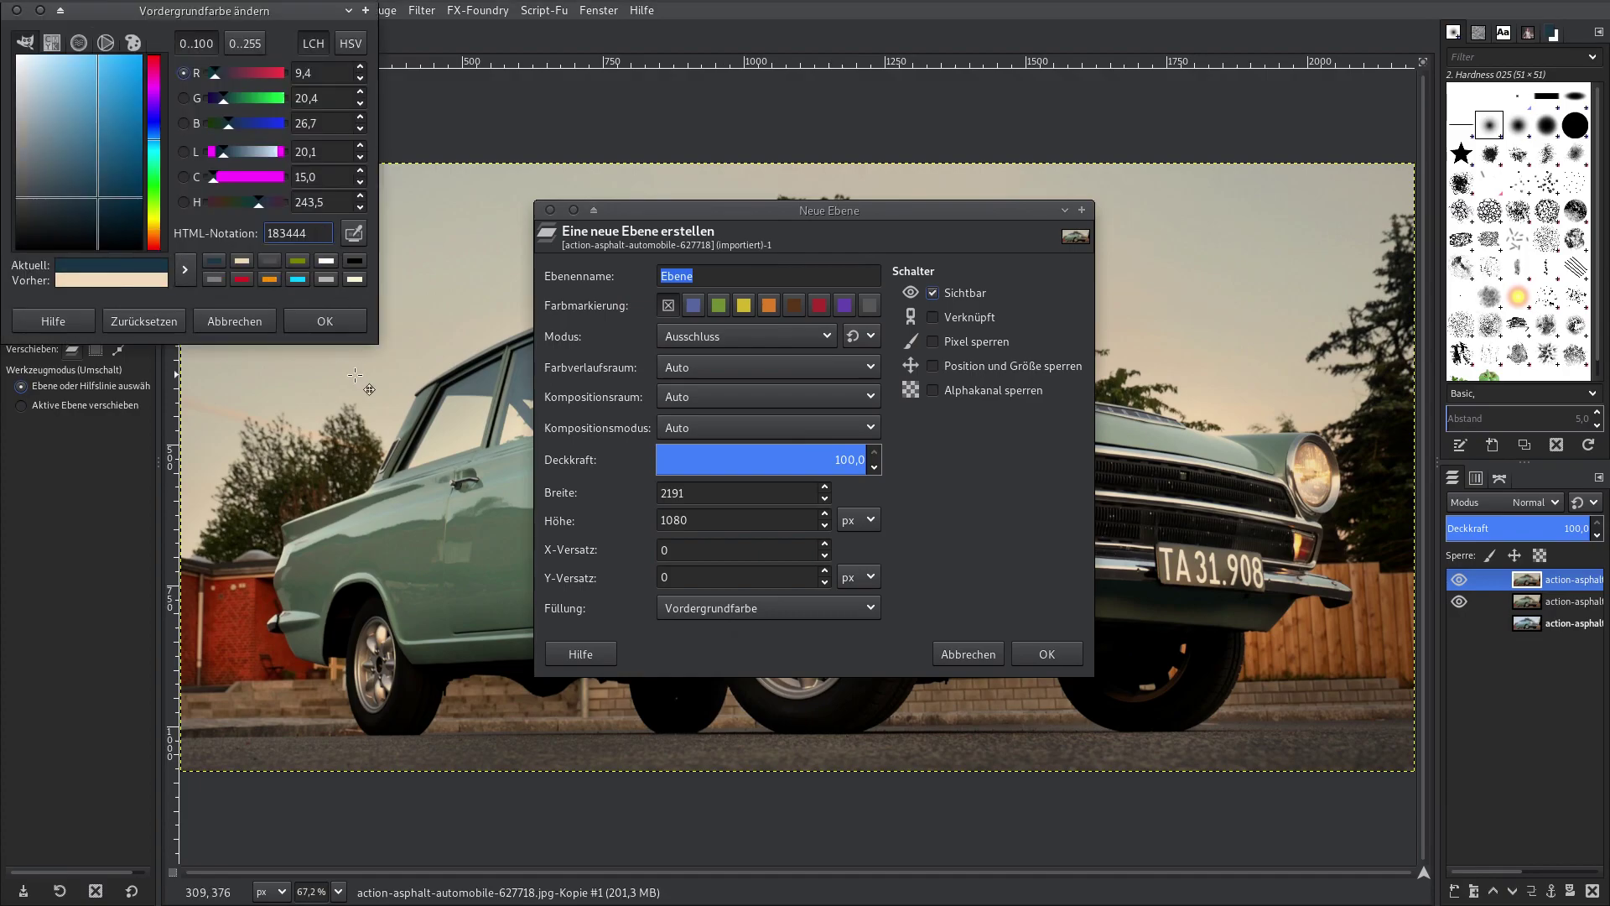
left_click_drag(319, 240, 258, 234)
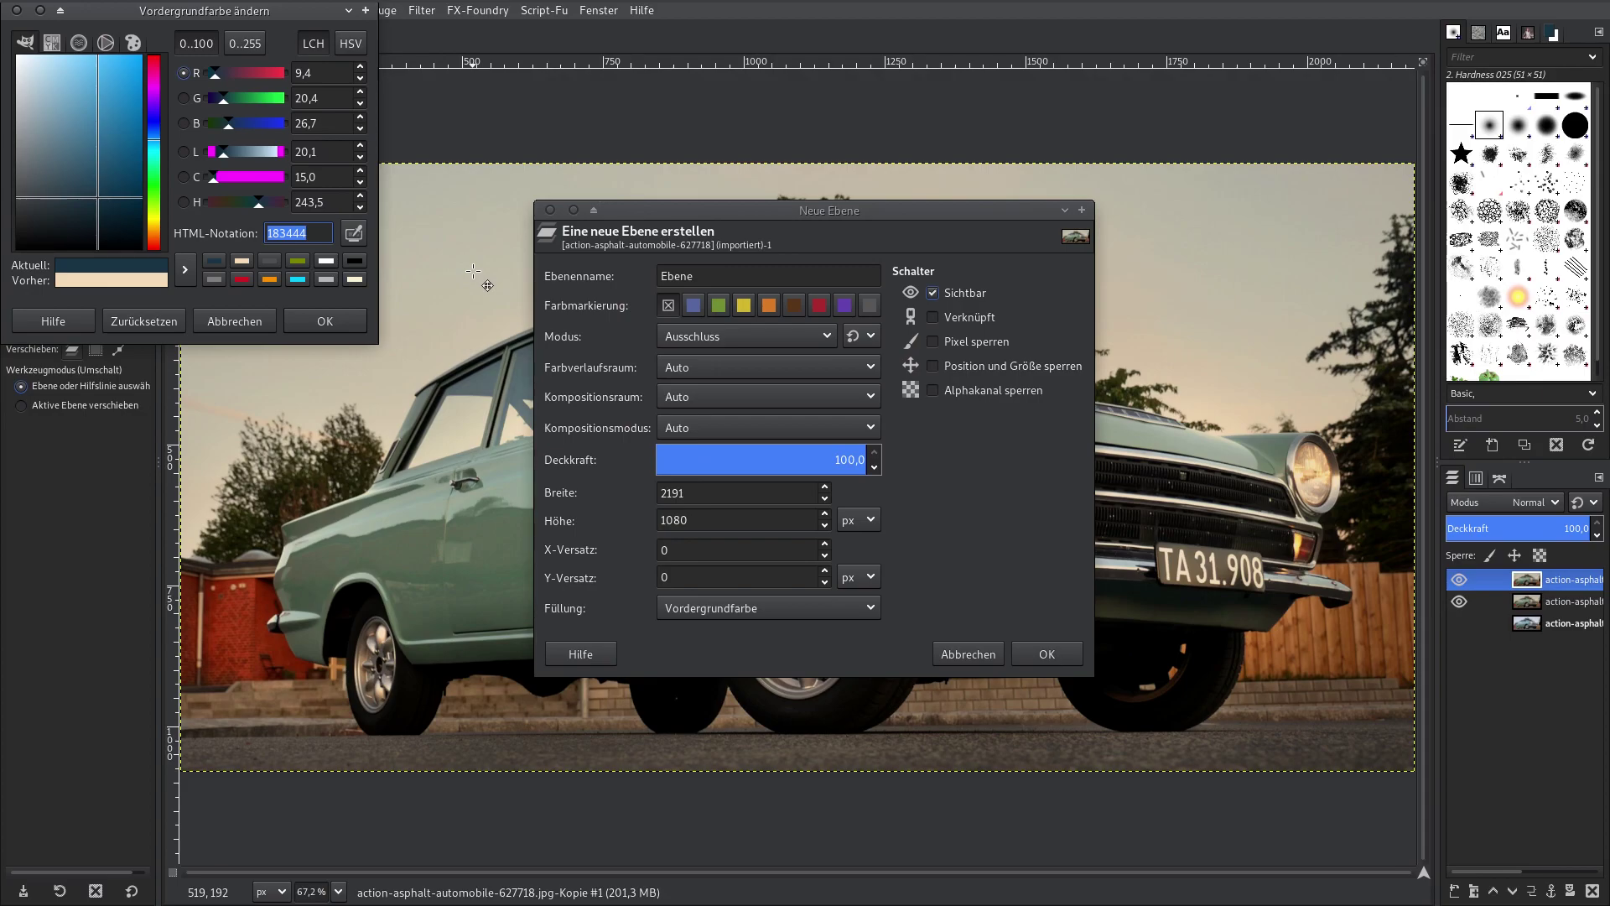
left_click(323, 326)
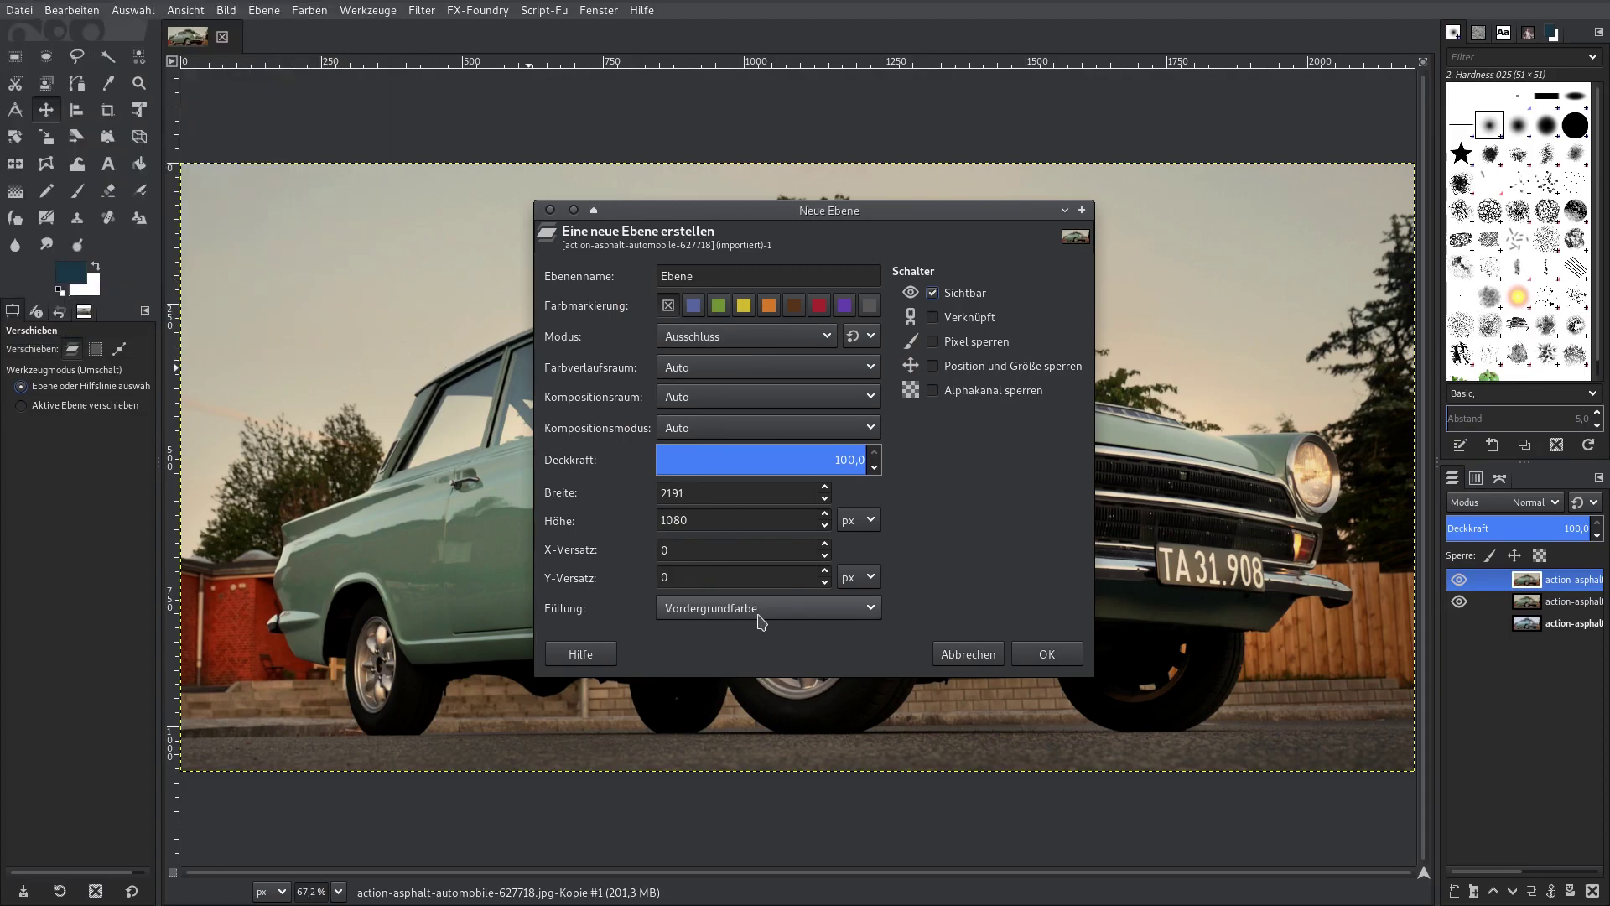
left_click(1046, 654)
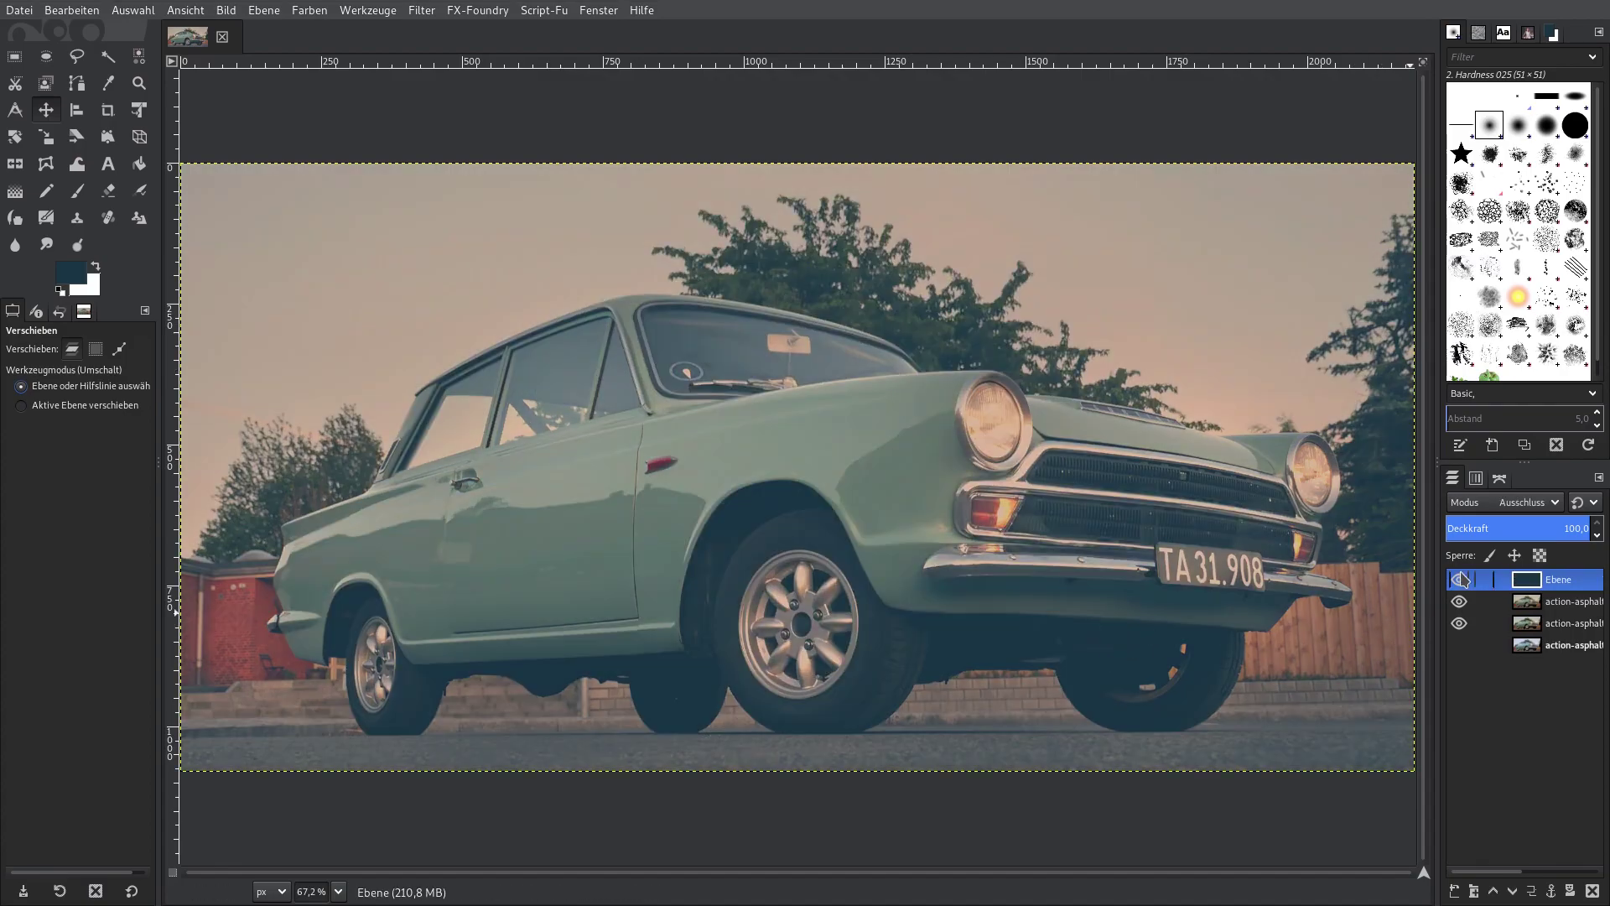
Merge the navy tint layer down, switch the result to Screen mode, and merge down again.
right_click(1537, 587)
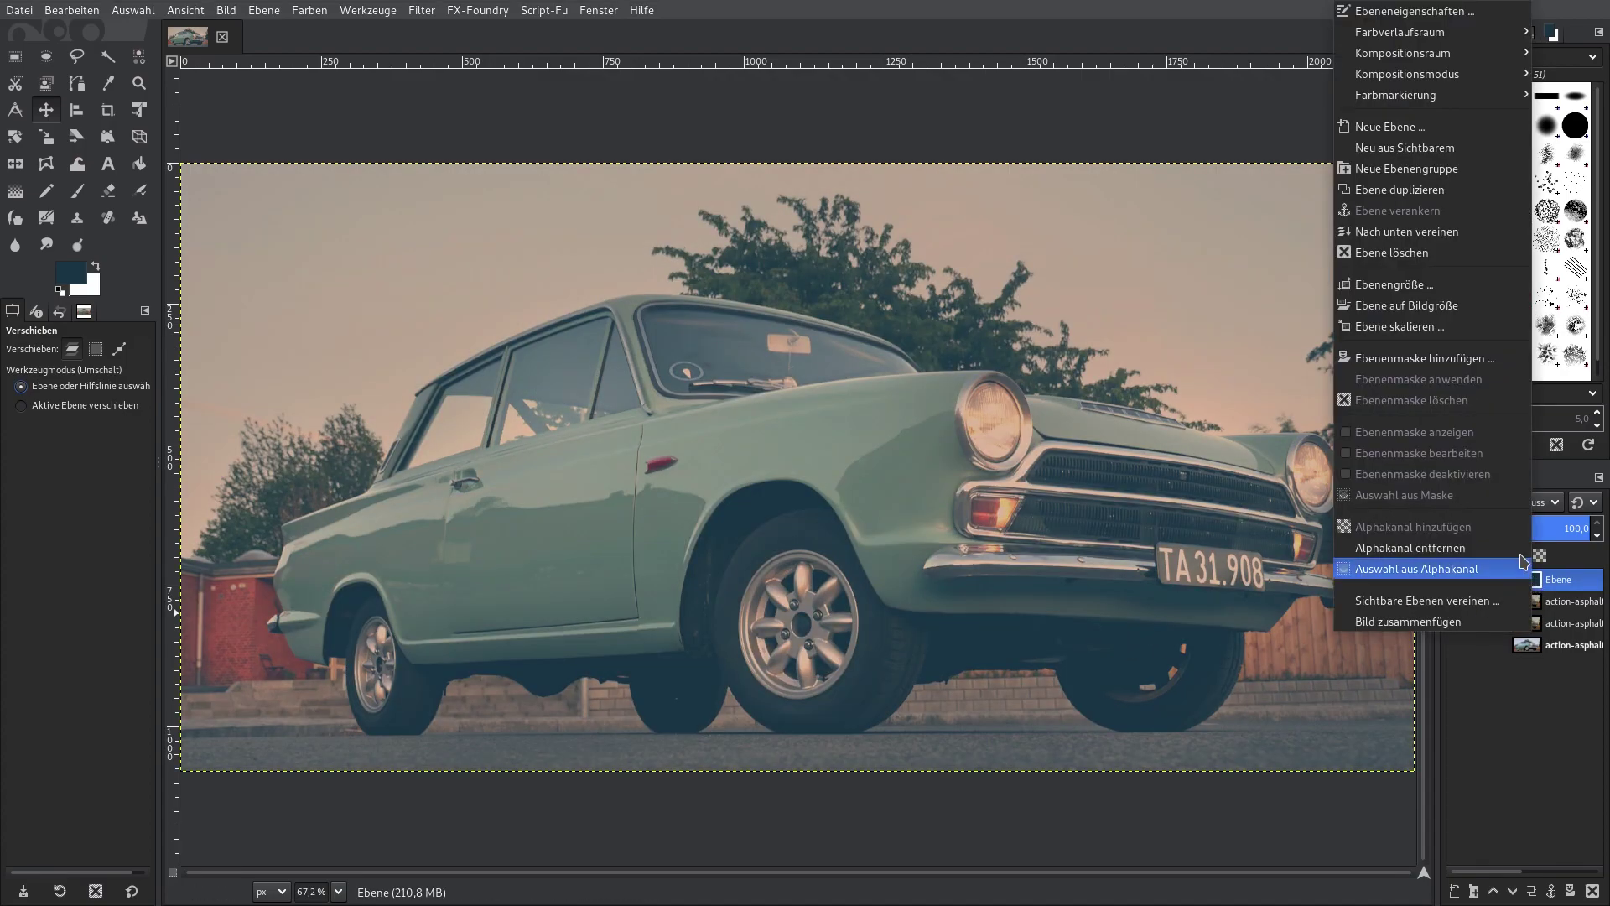
left_click(1464, 243)
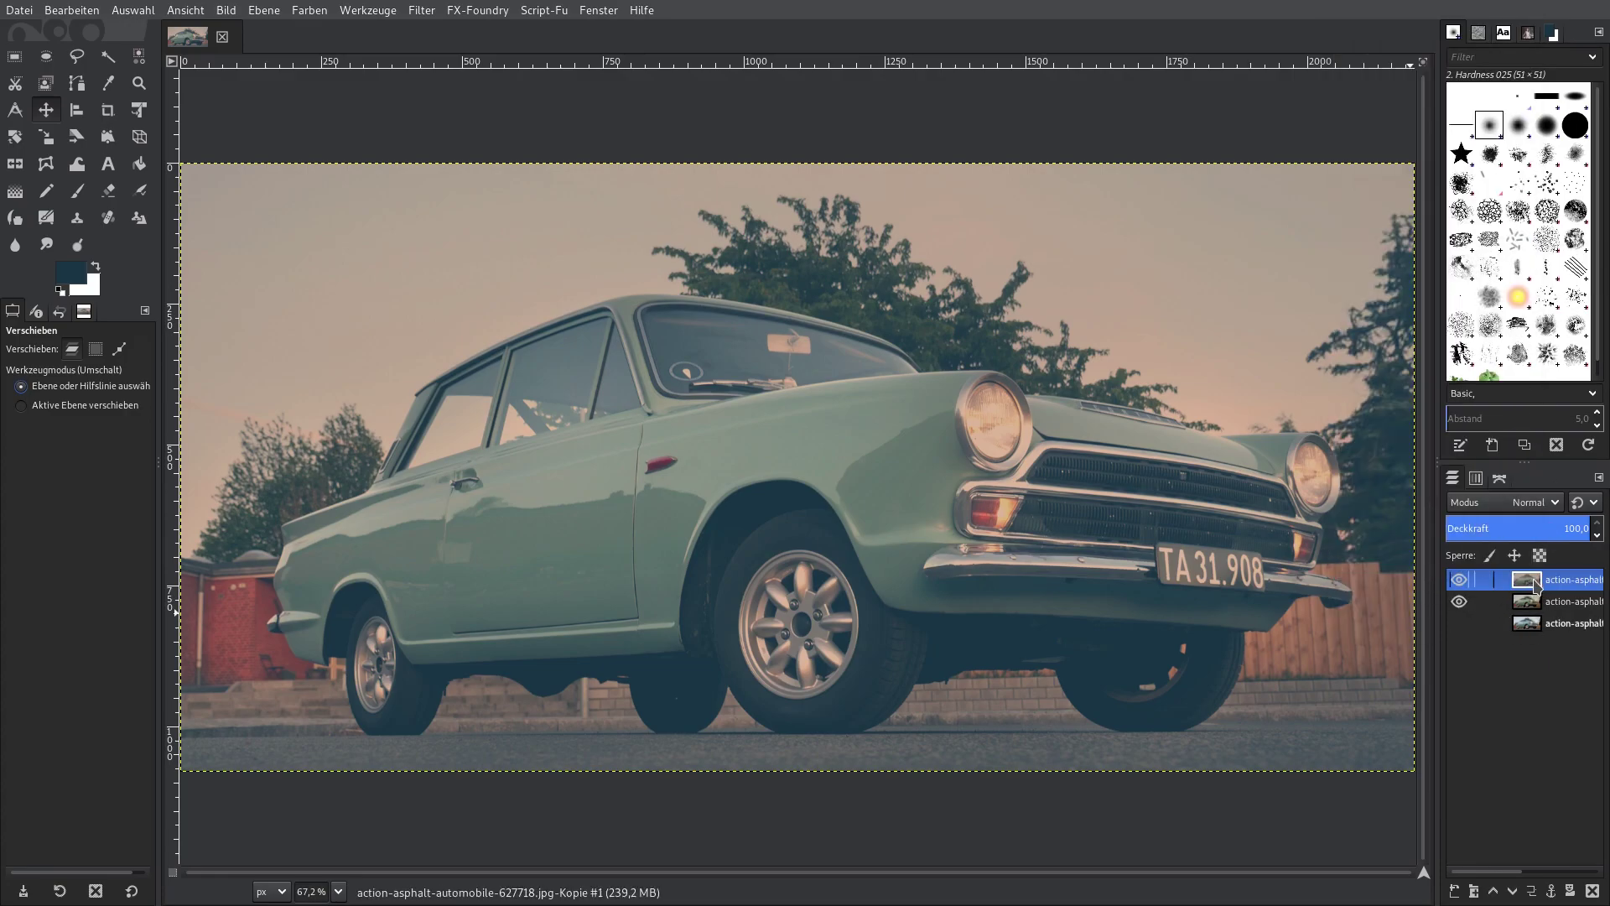
left_click(1552, 503)
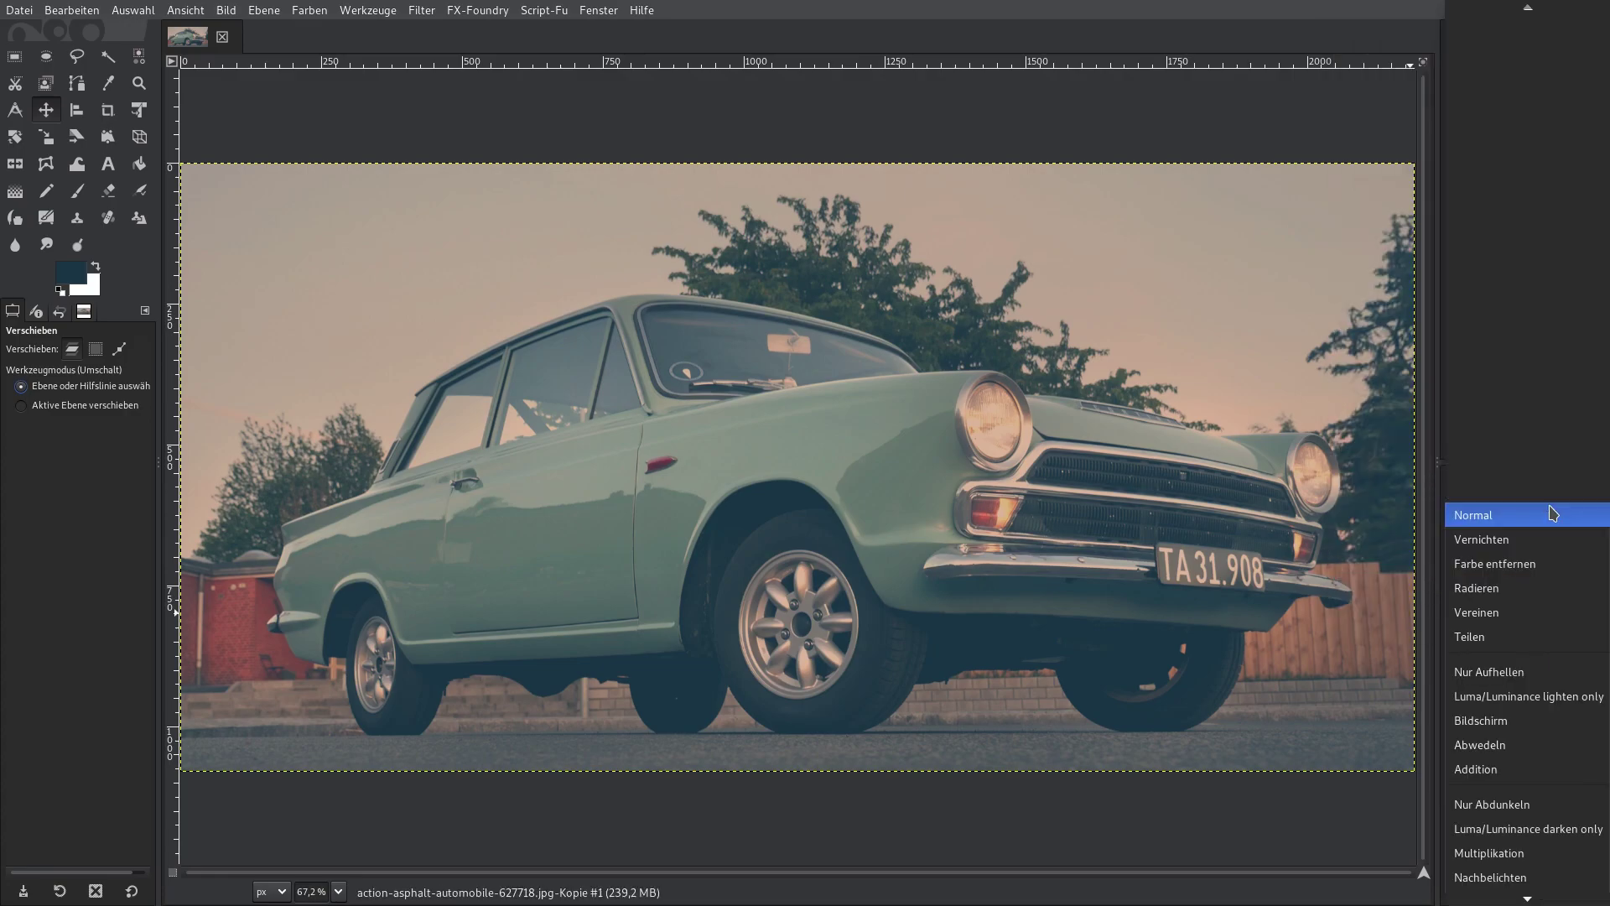
left_click(1542, 737)
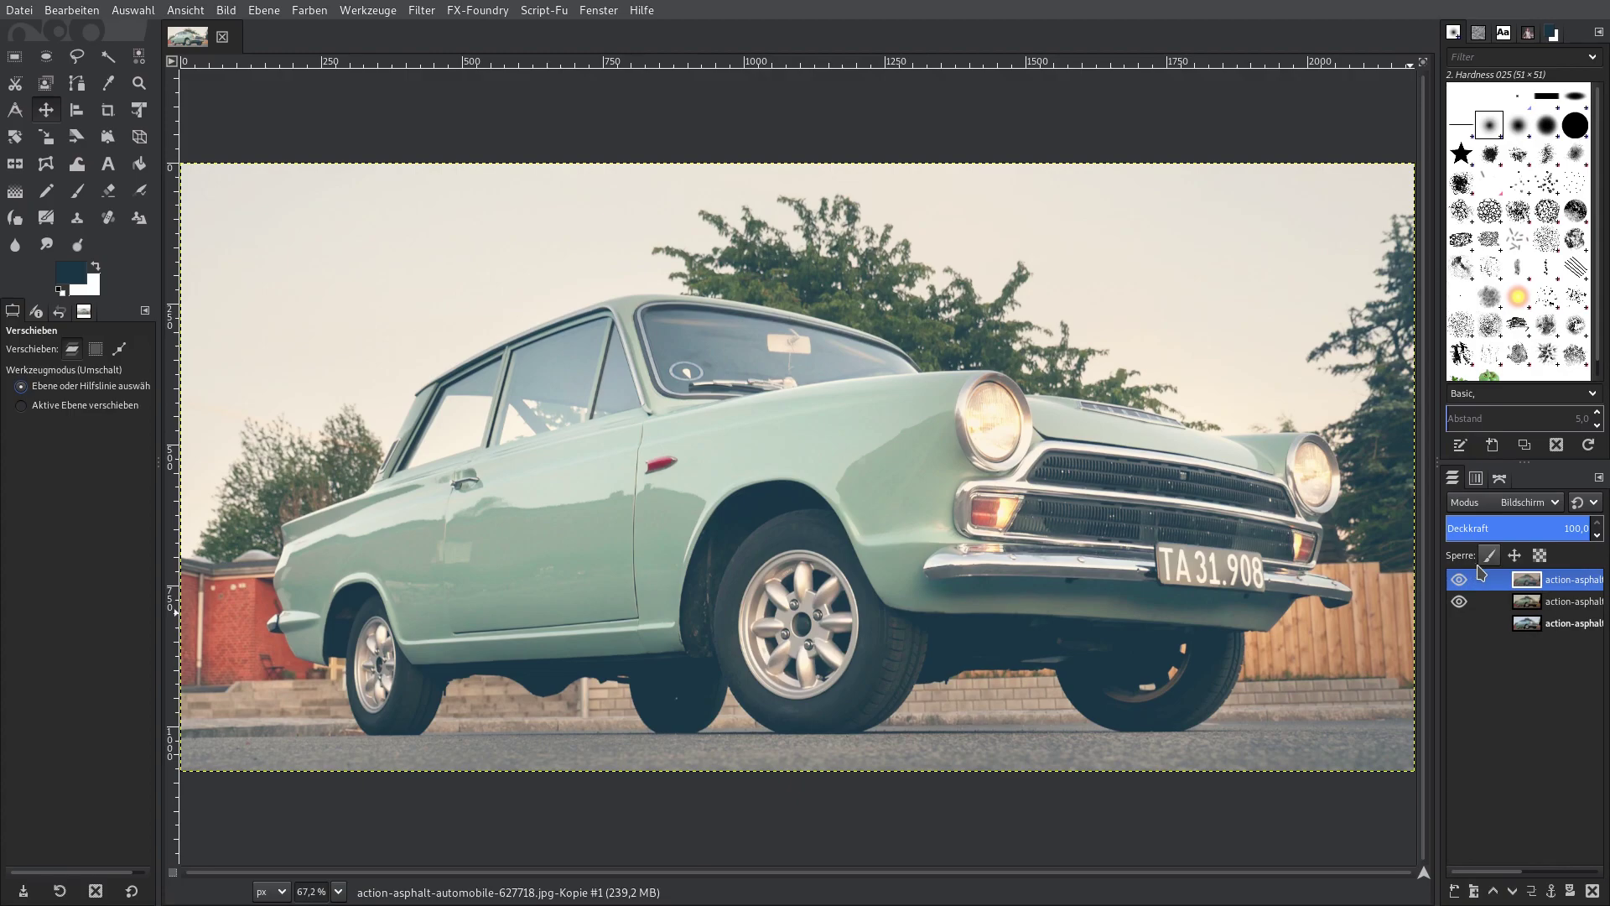
right_click(1540, 585)
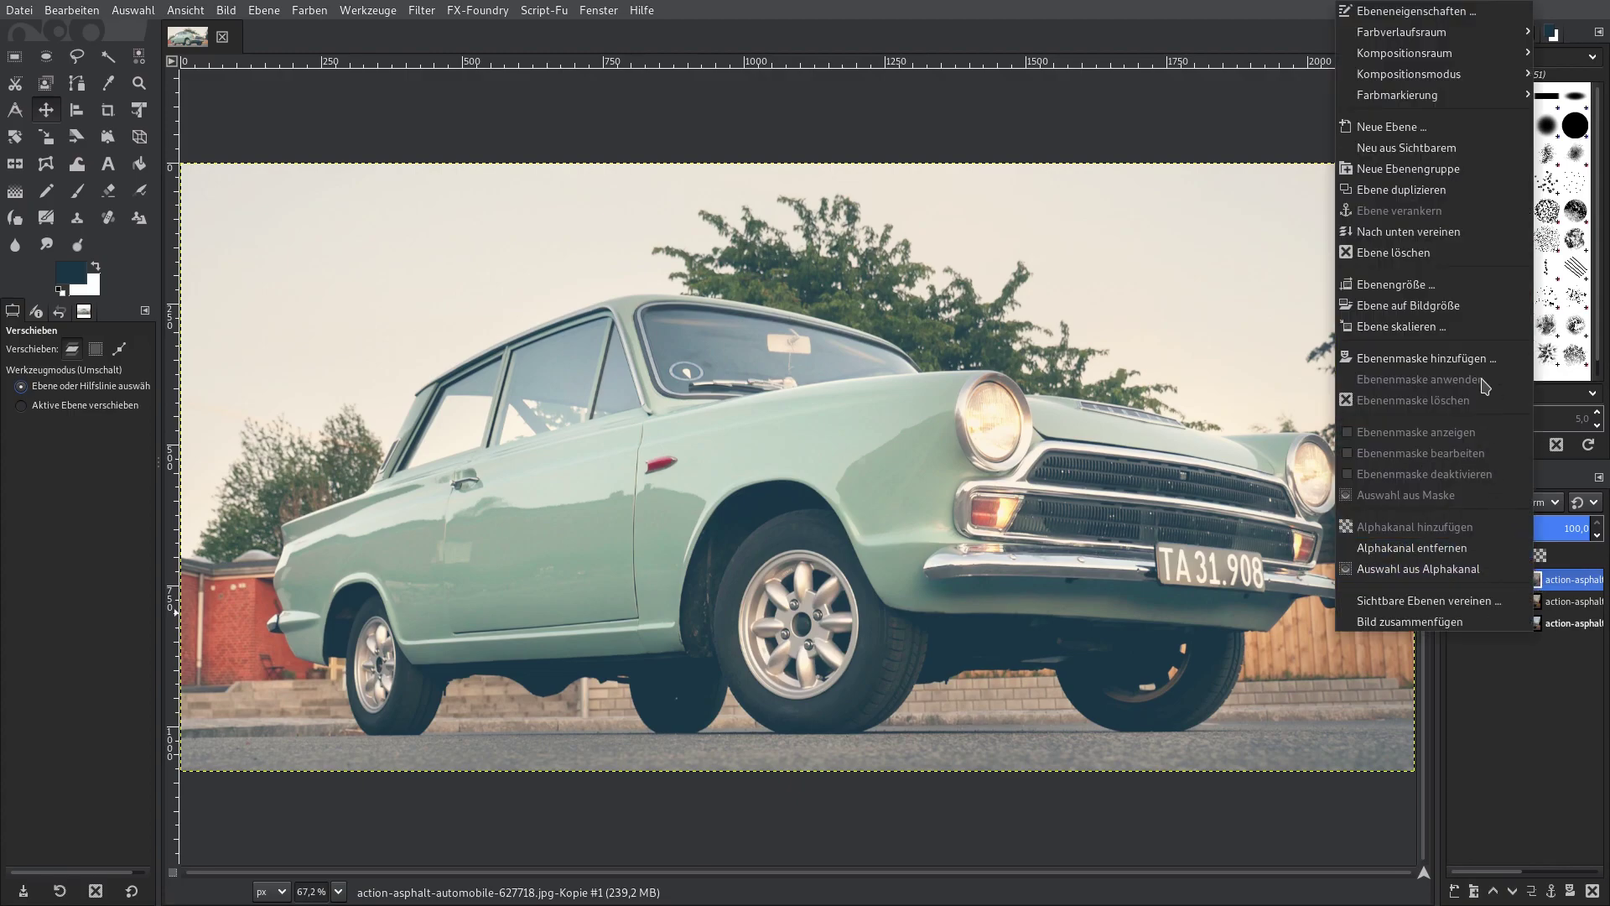
left_click(1430, 232)
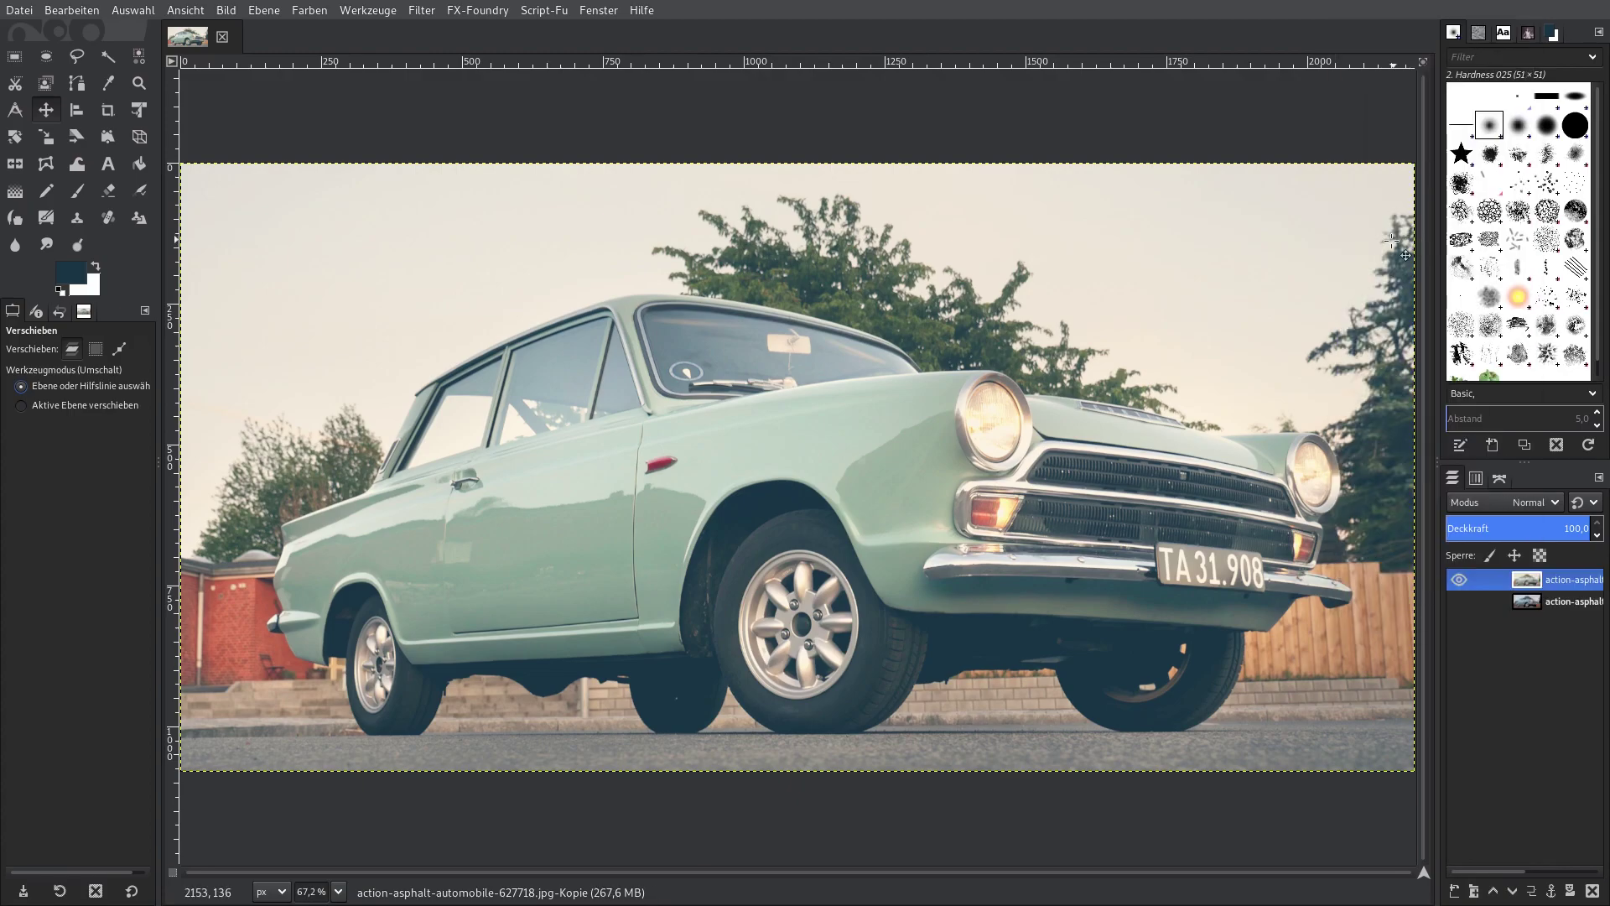
Apply Levels with the black input point raised to 70 for deeper shadows.
left_click(421, 12)
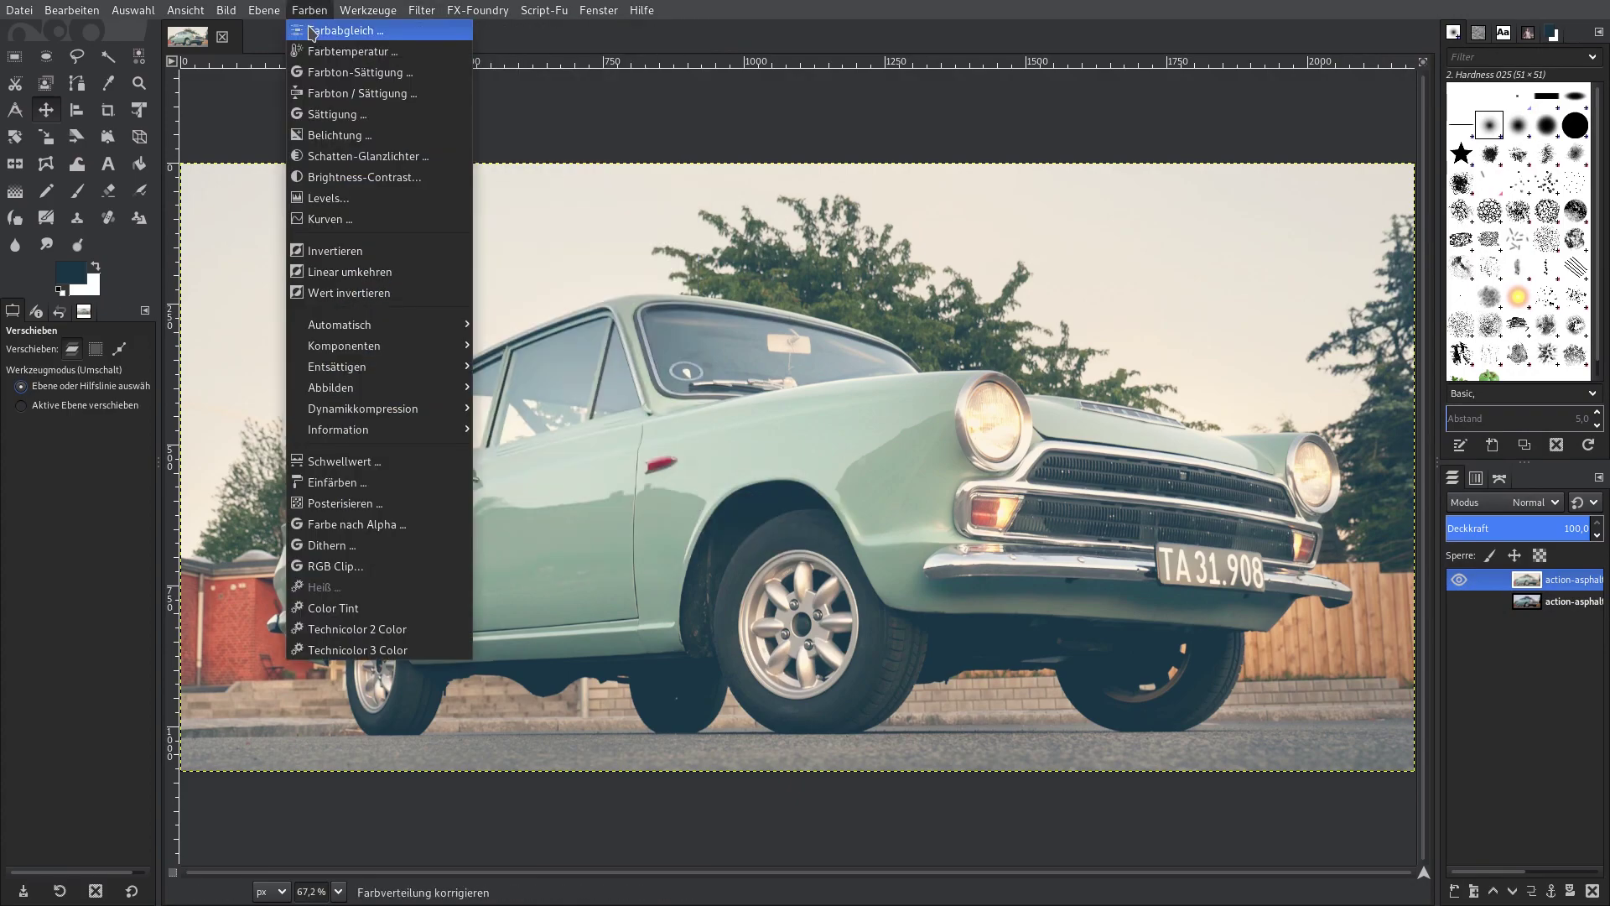
left_click(329, 198)
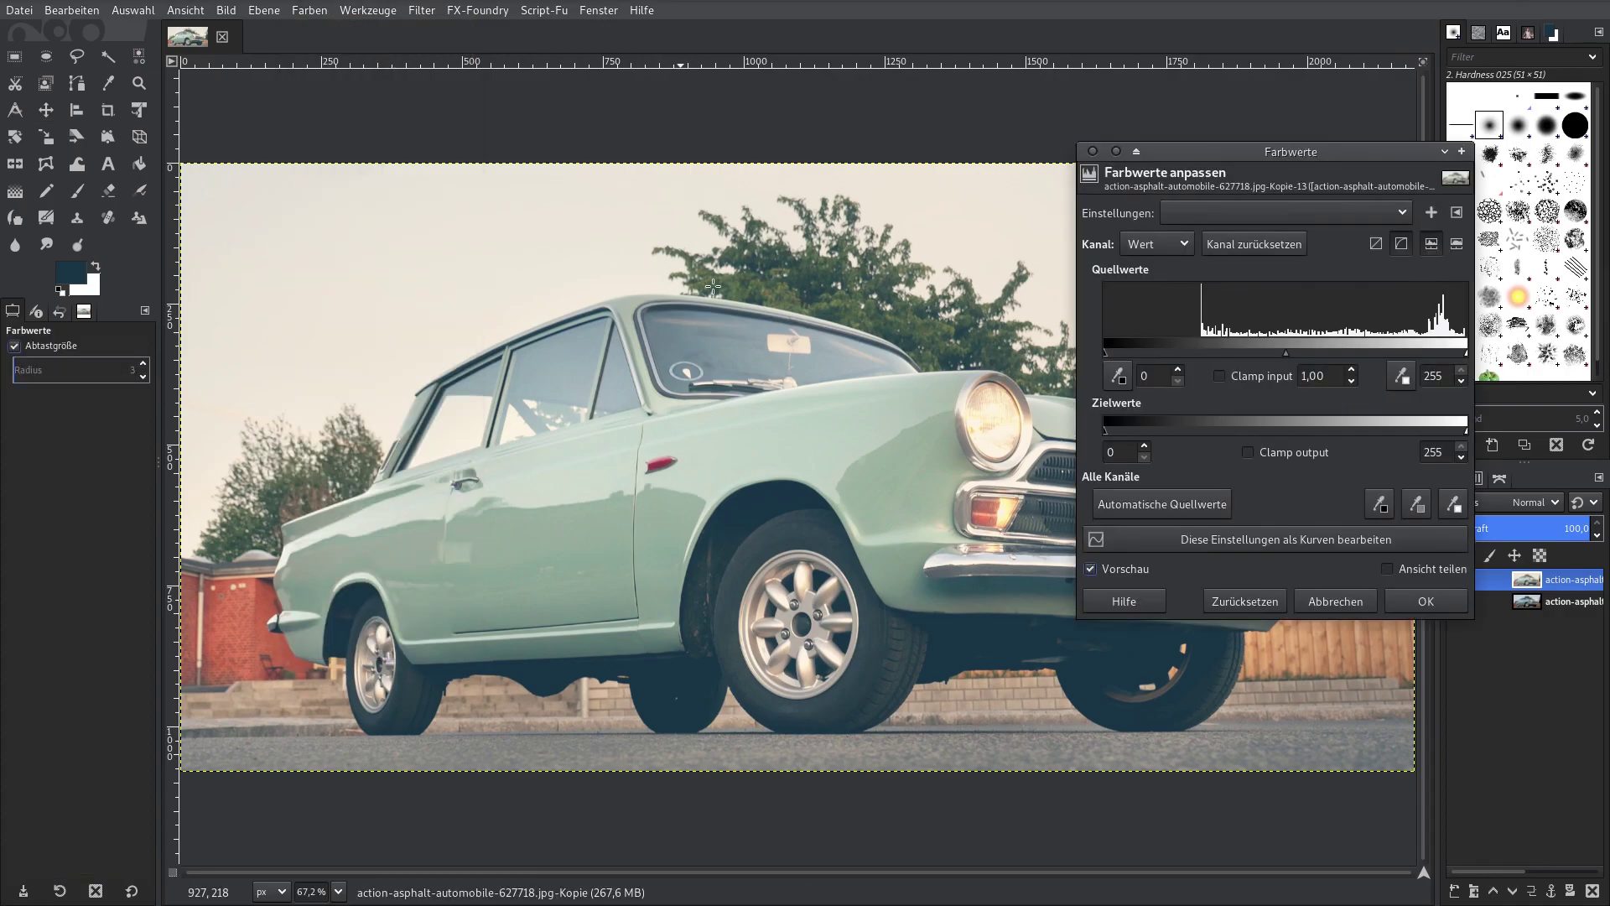
left_click_drag(1105, 353, 1195, 353)
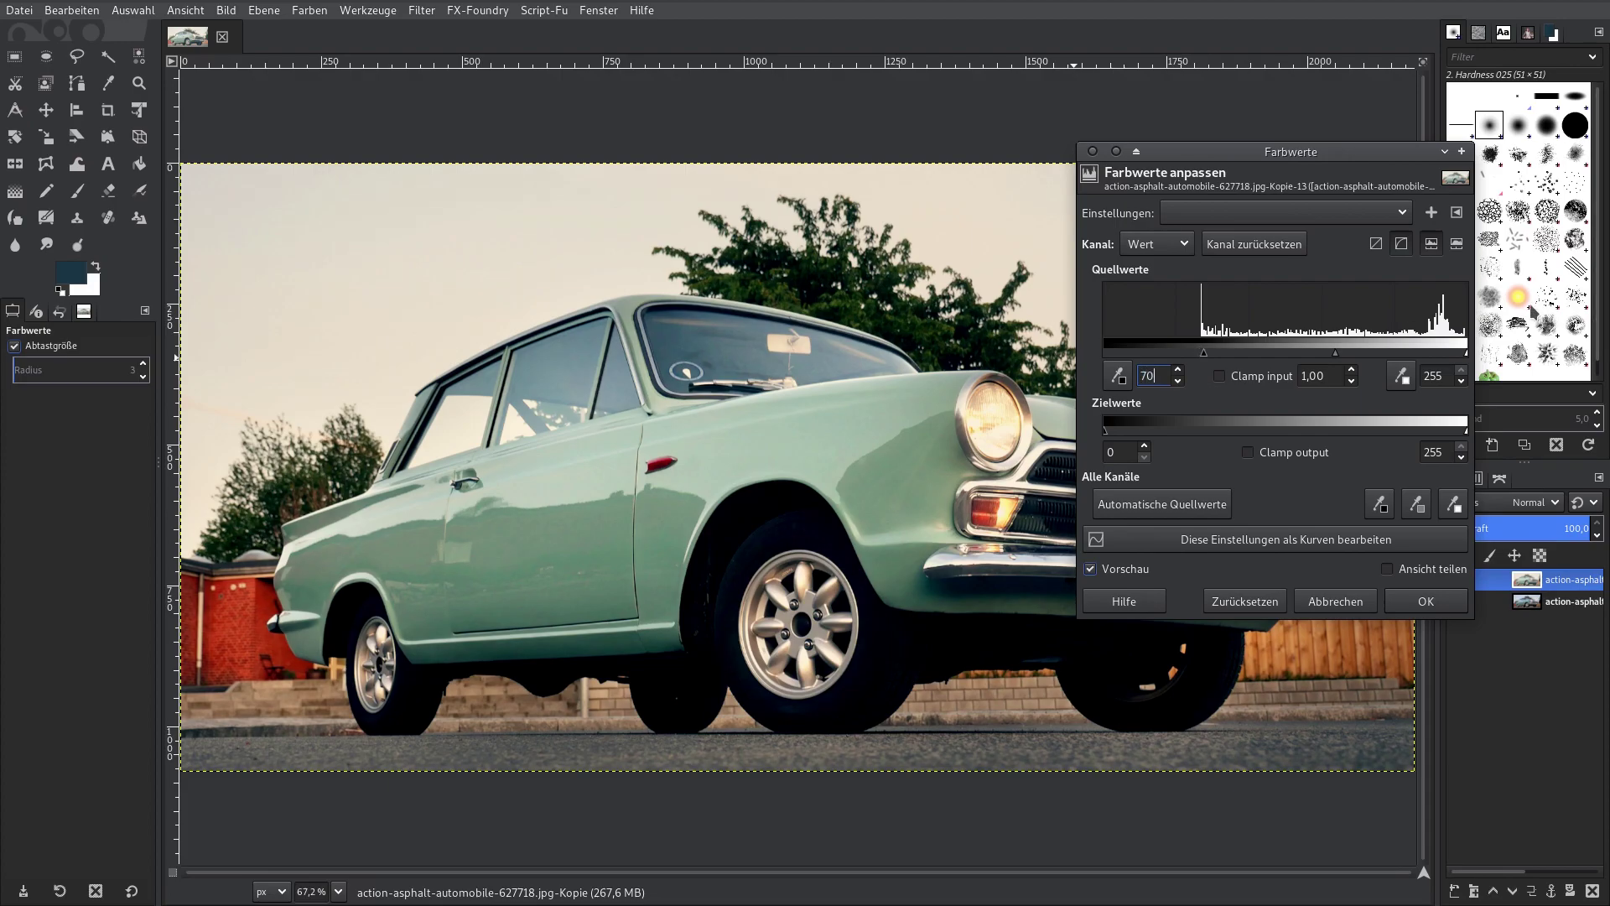
left_click_drag(1350, 154, 1276, 154)
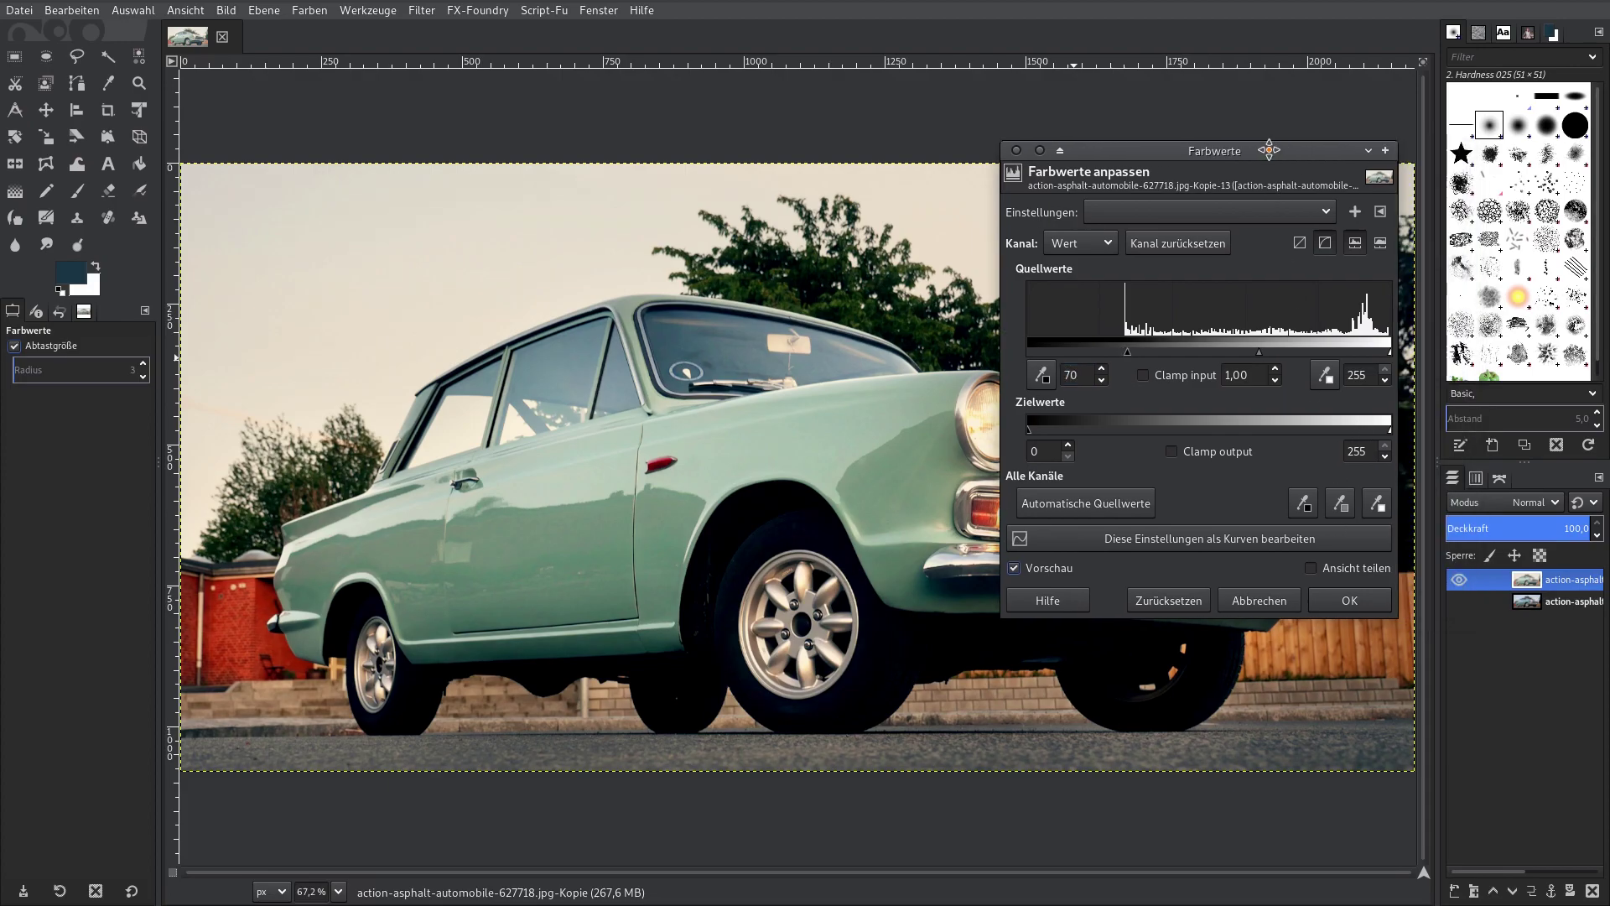
left_click(1324, 600)
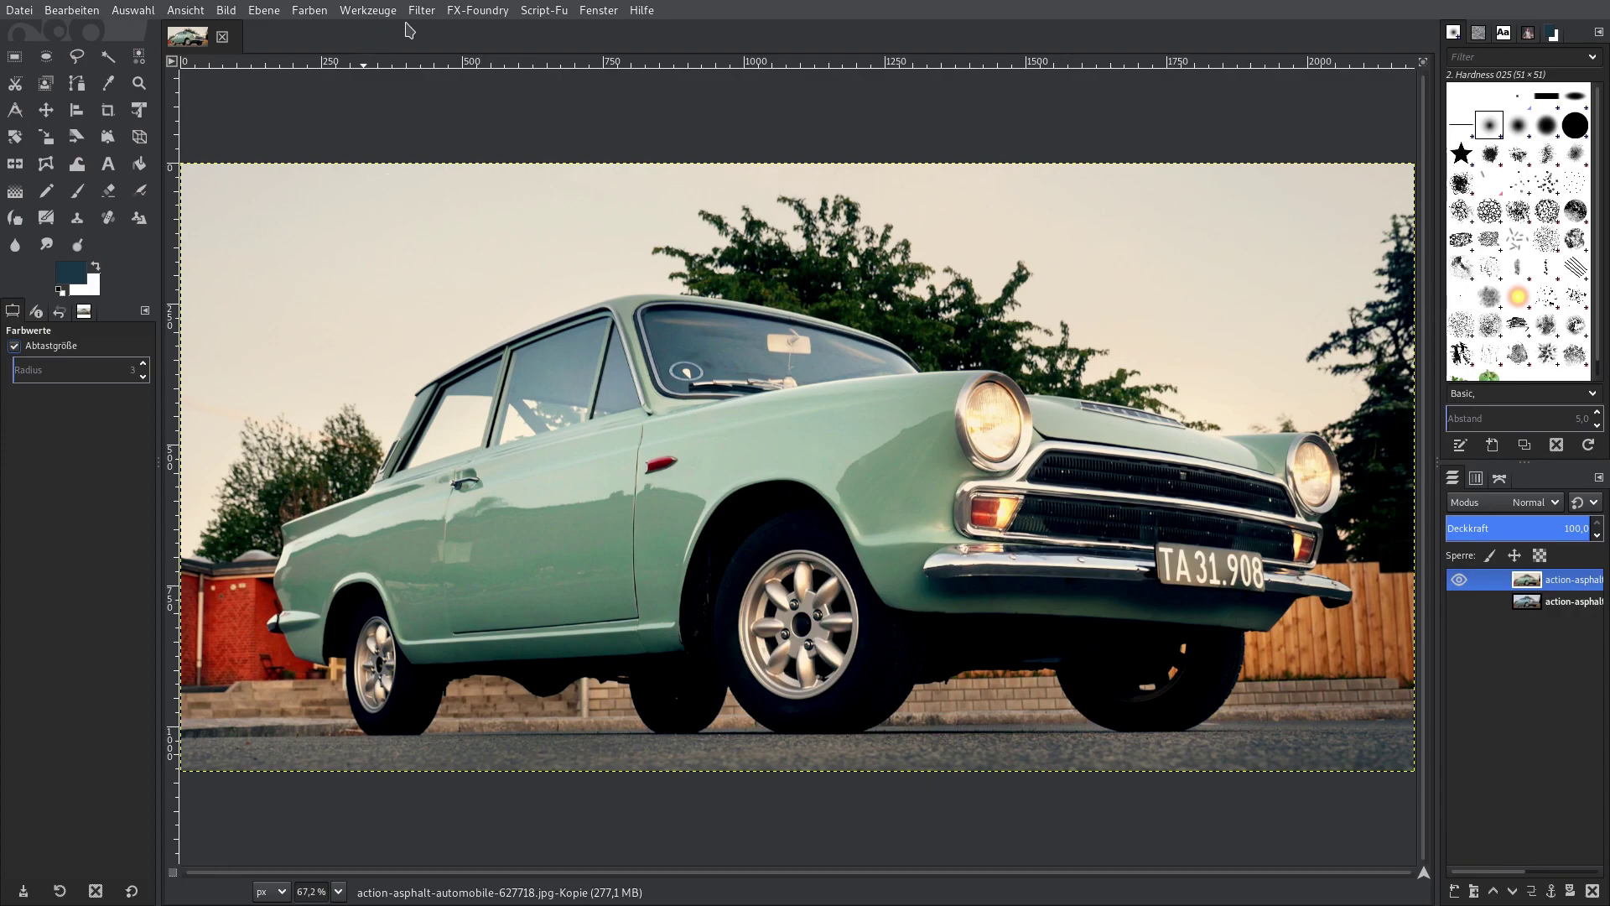
left_click(421, 11)
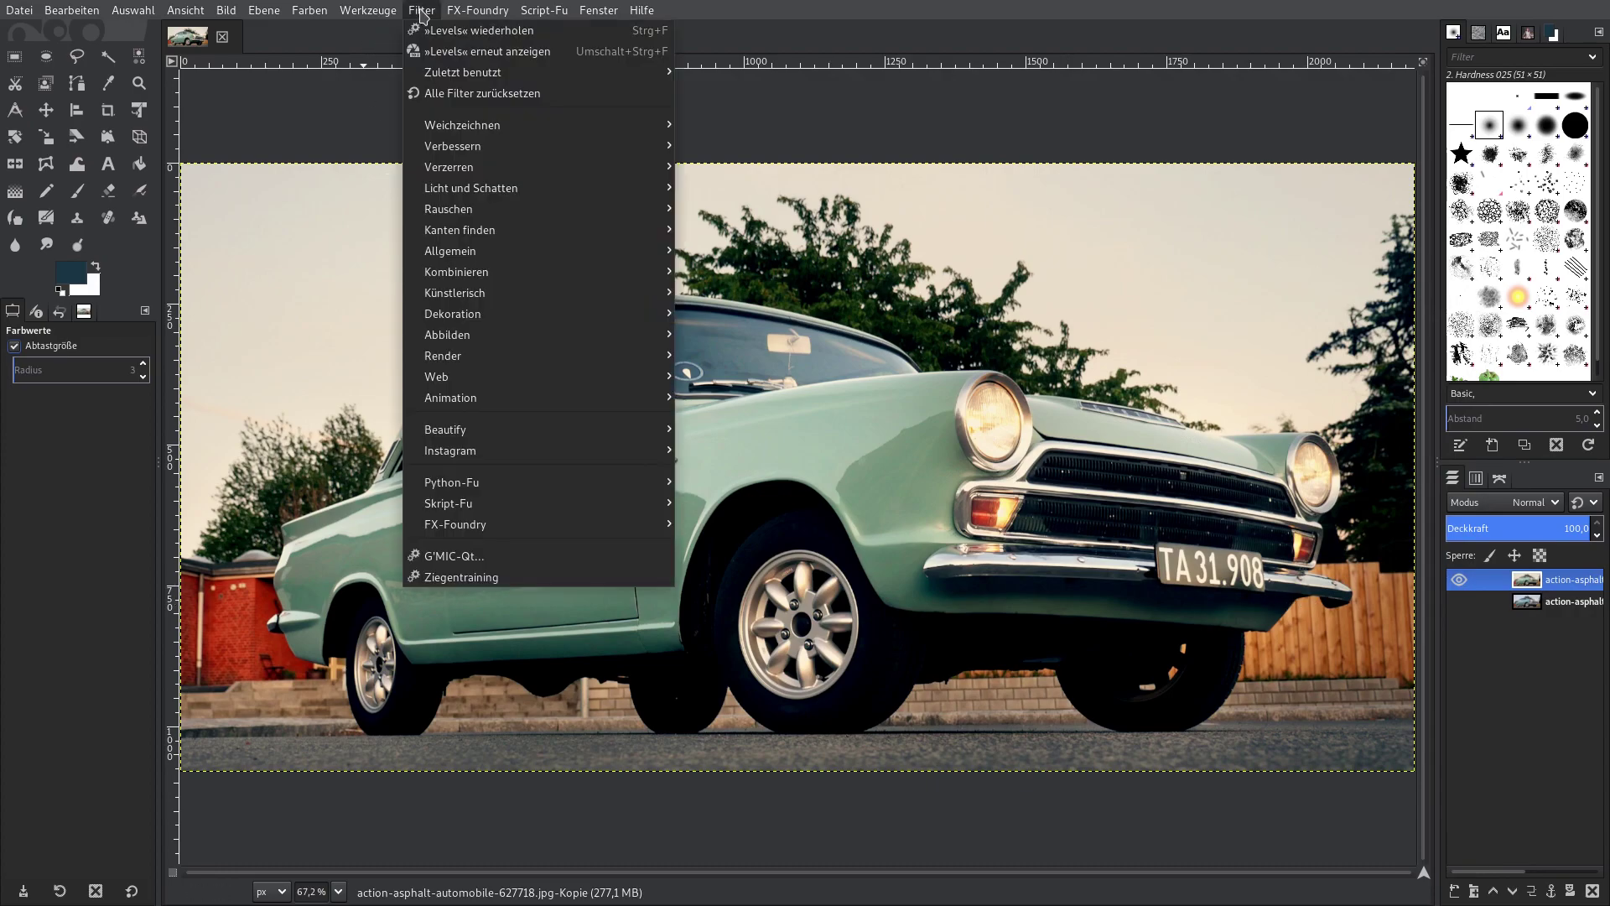
Apply G'MIC Film emulation > Various with the Faded (analog) preset, normalizing colours Both.
left_click(479, 559)
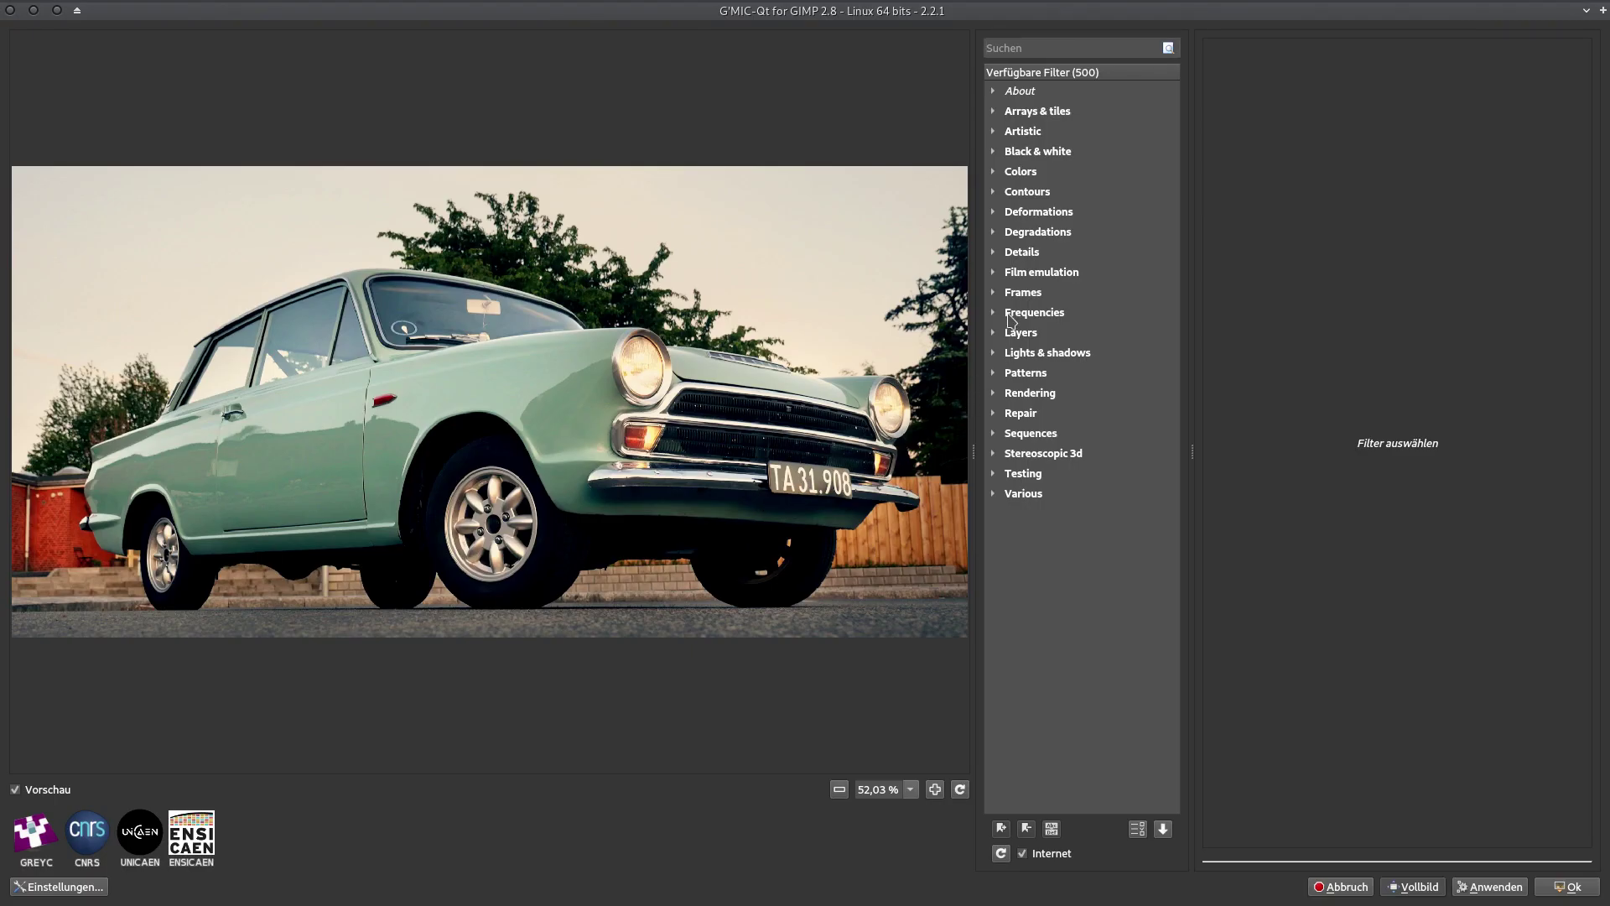
left_click(994, 275)
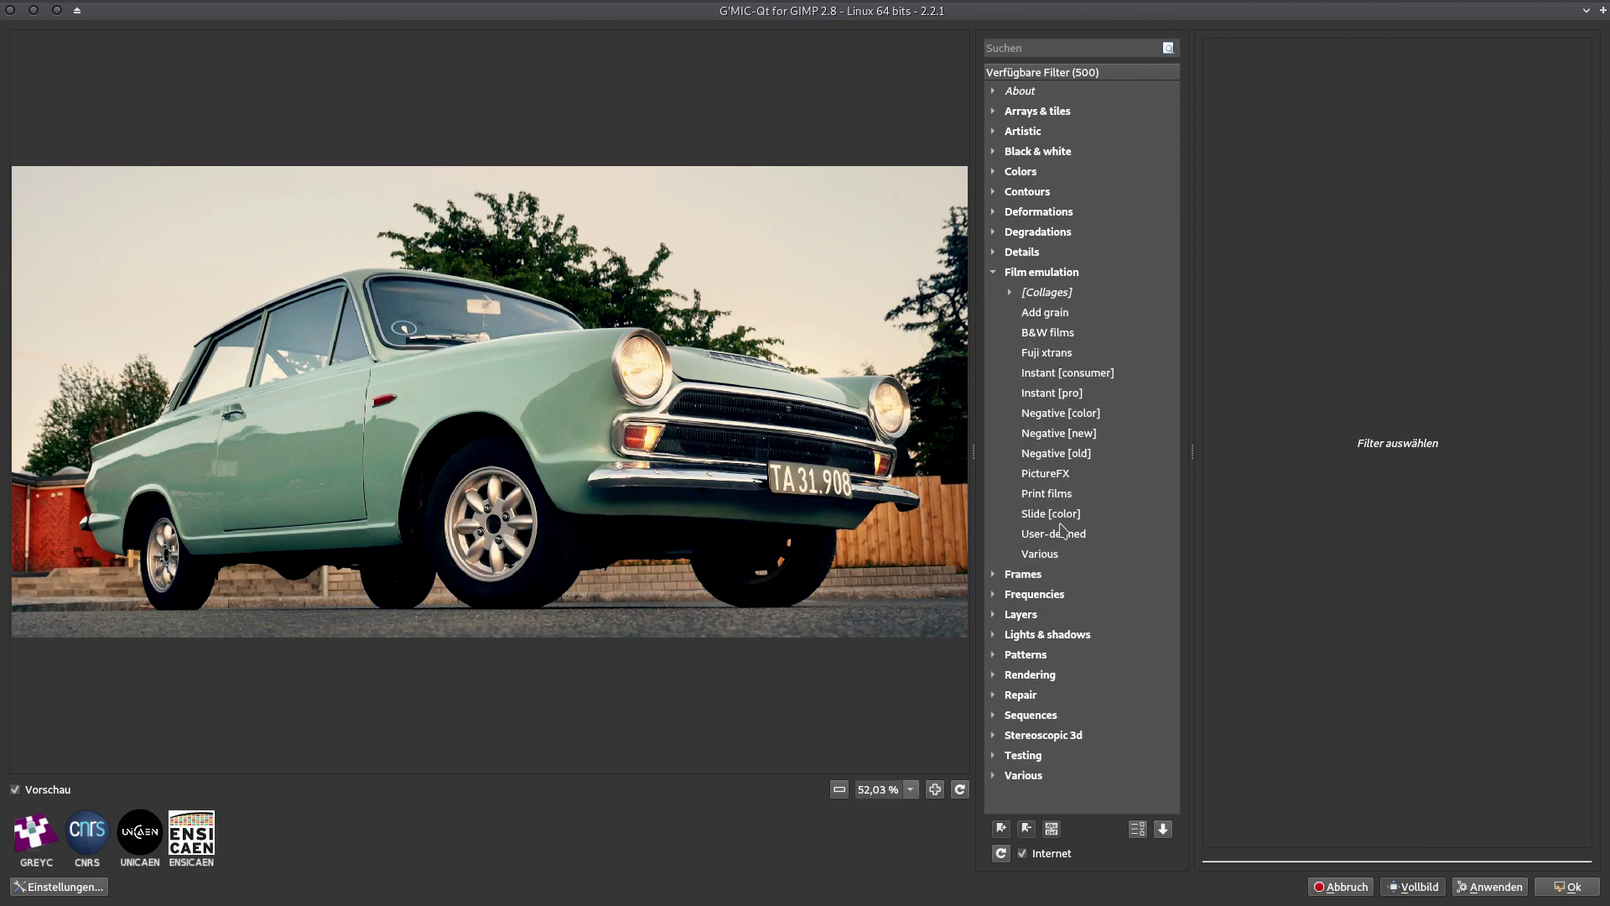
left_click(1054, 562)
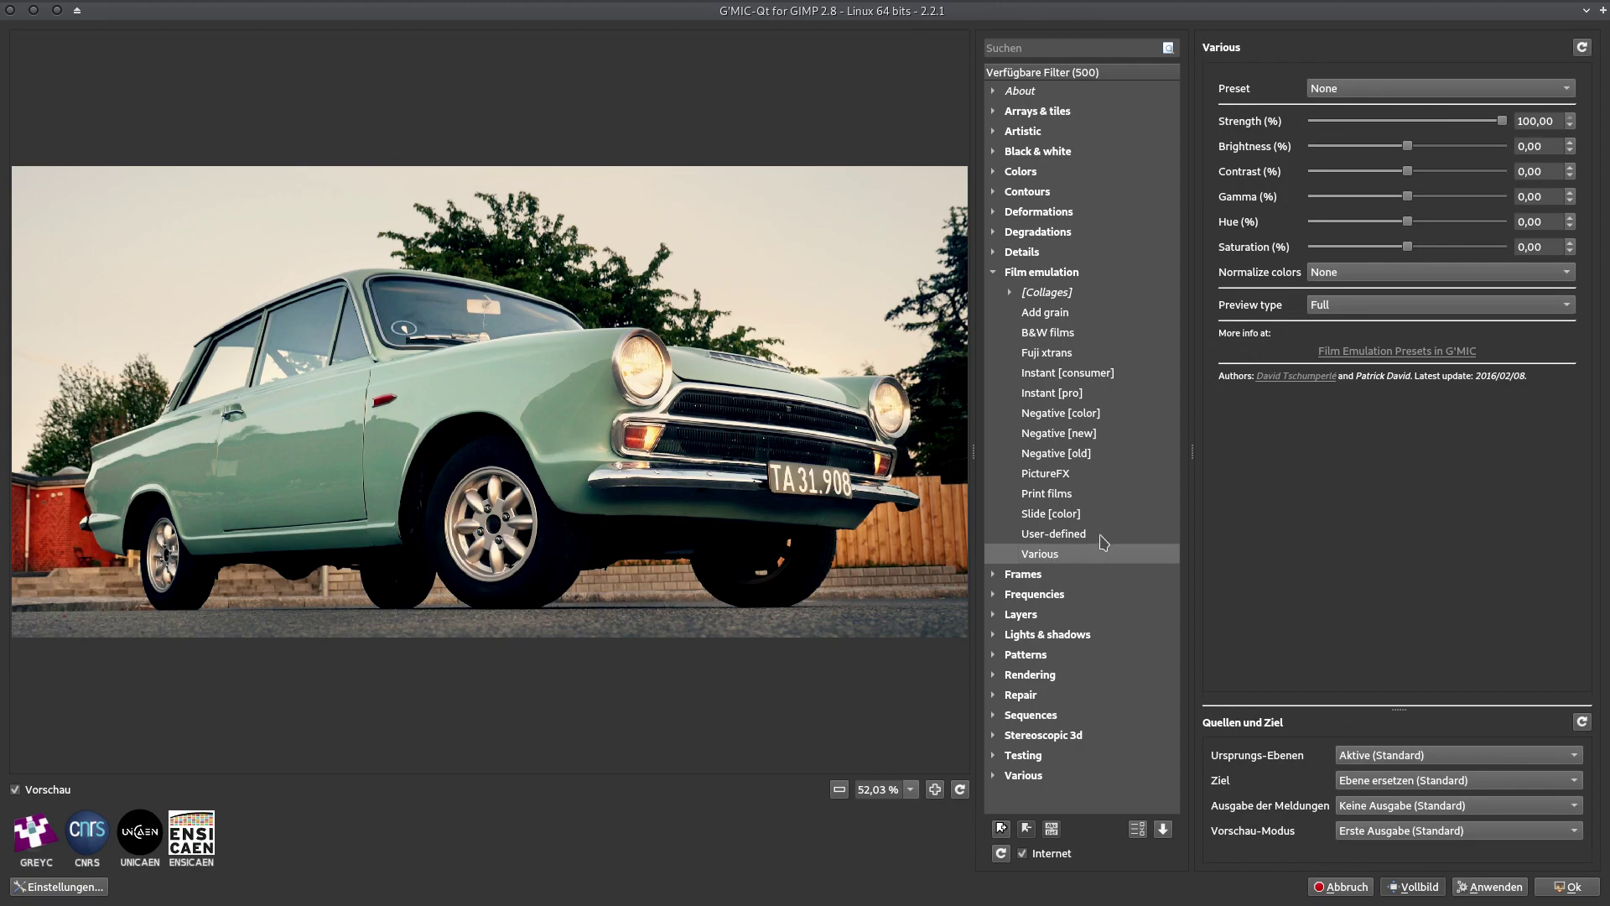
left_click(1428, 89)
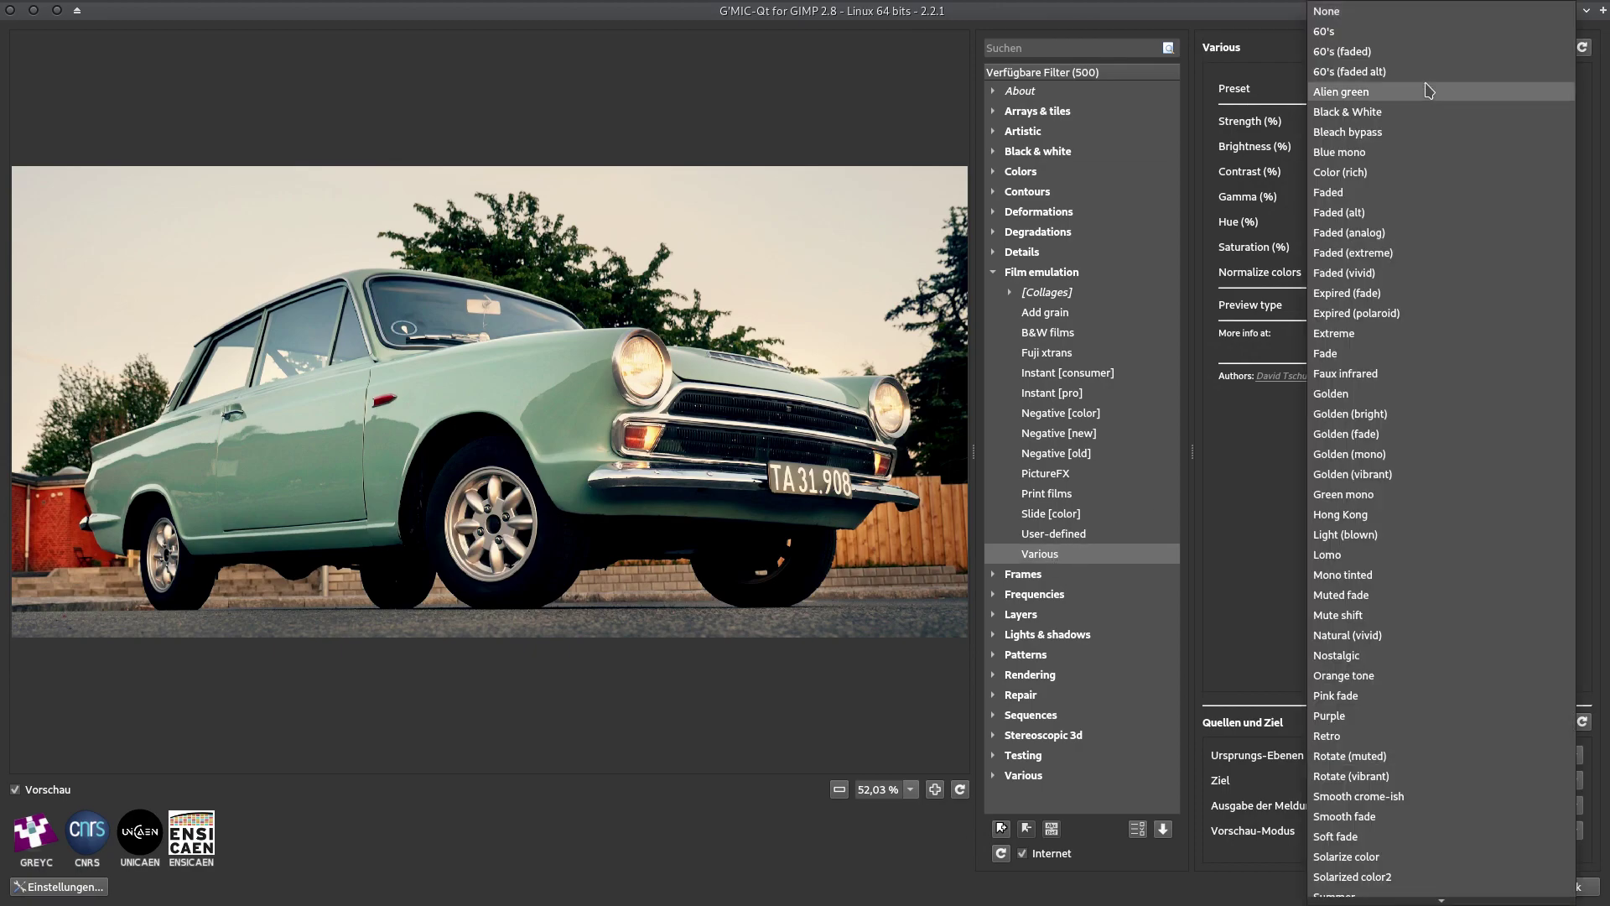
left_click(1423, 240)
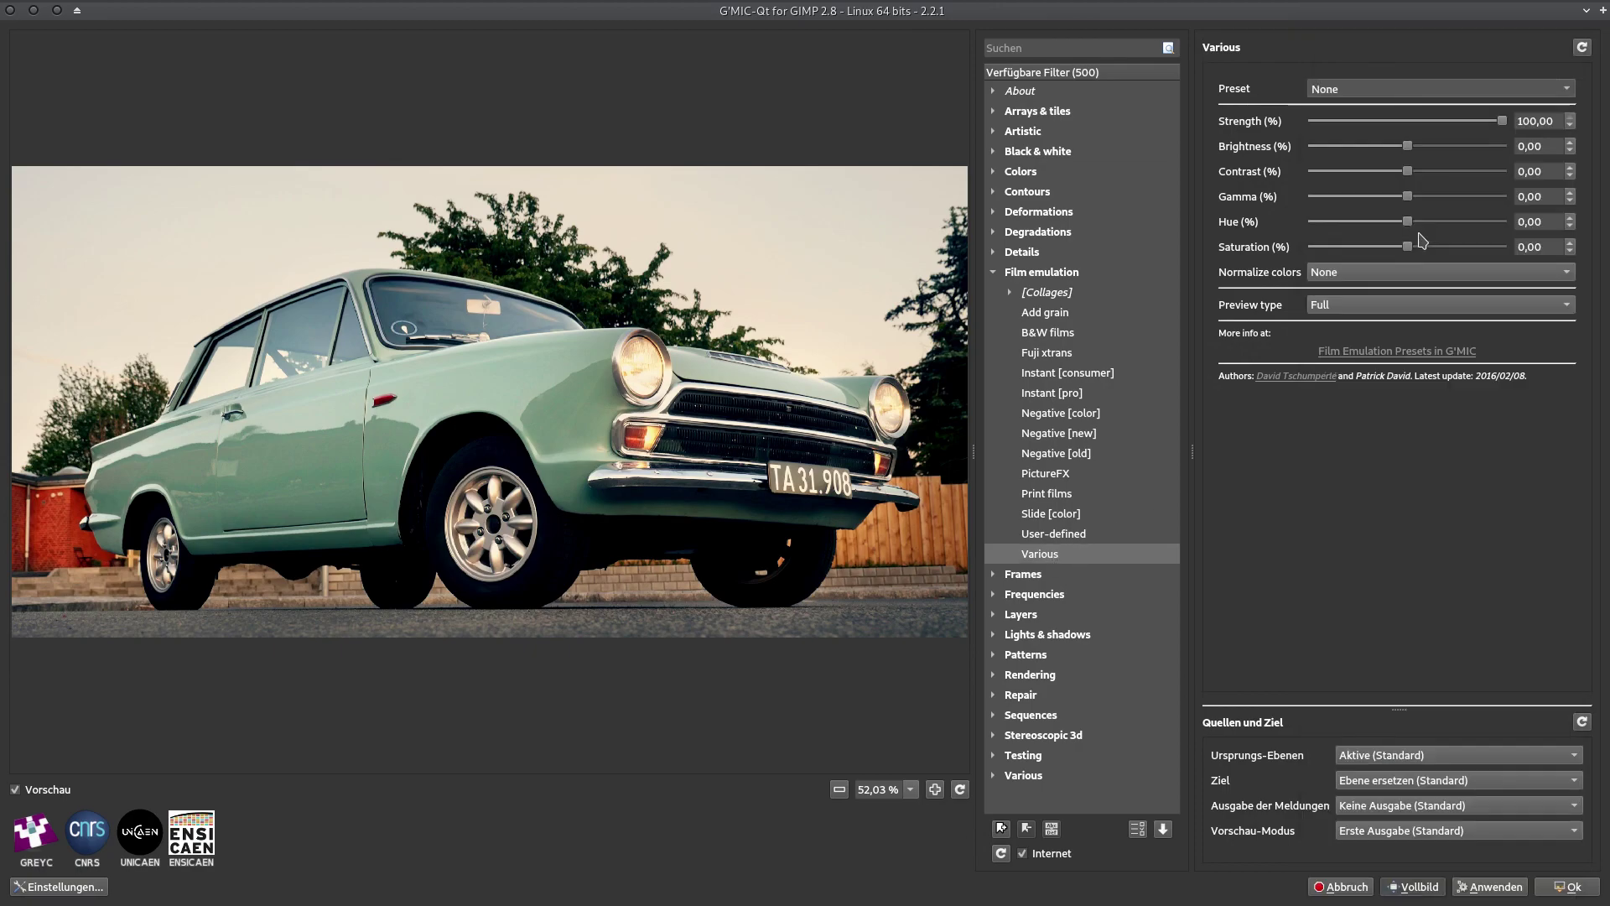
left_click(1398, 274)
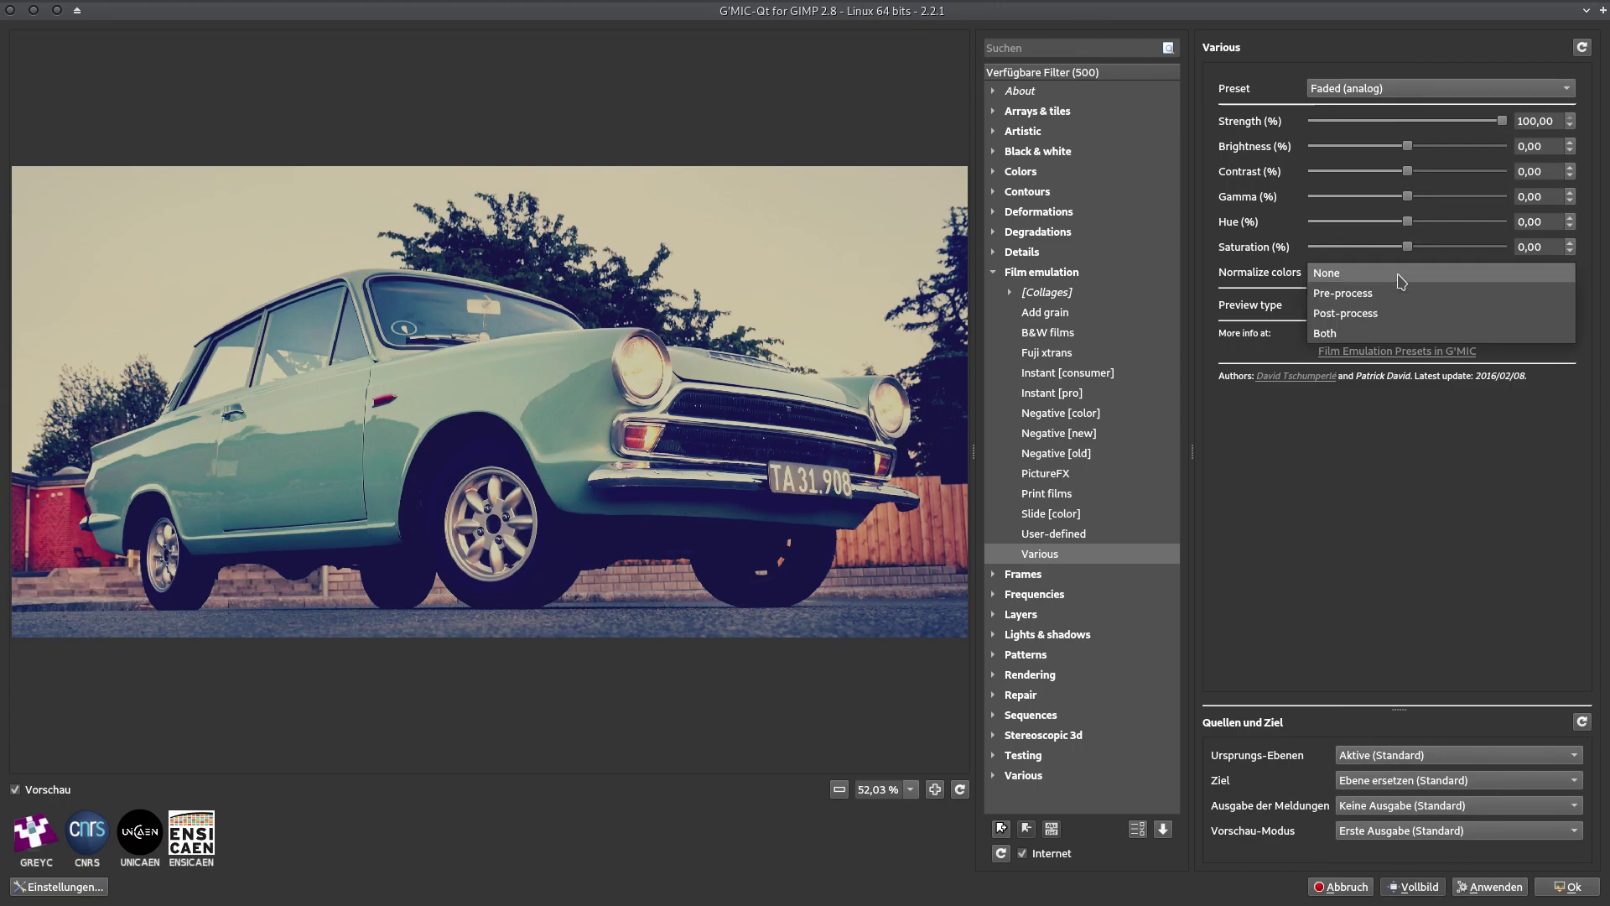
left_click(1376, 332)
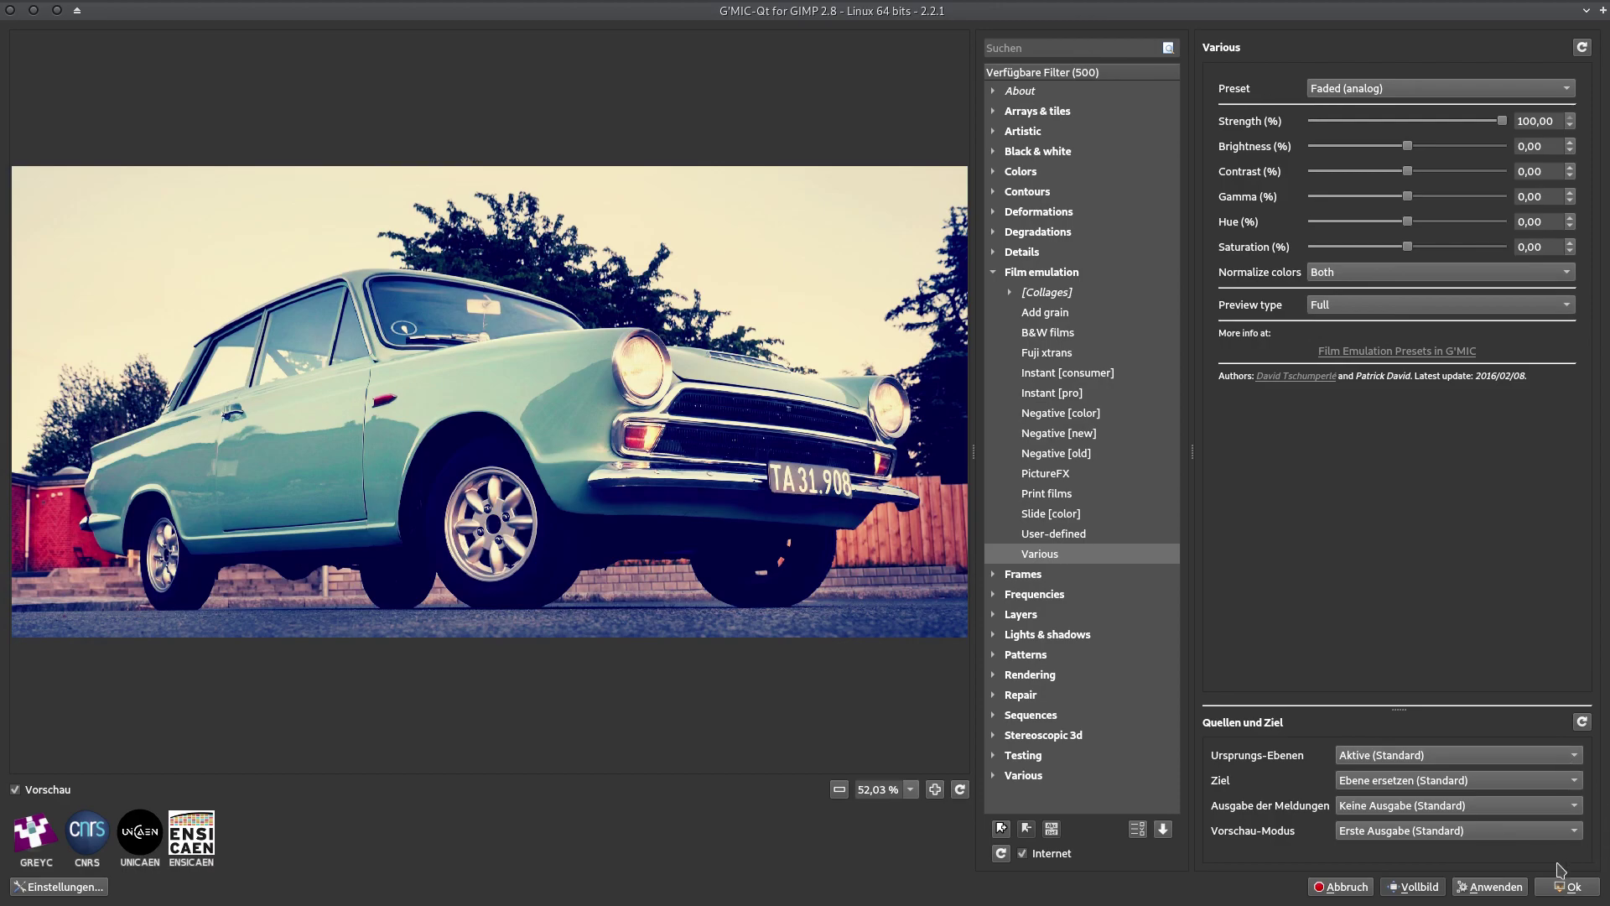
left_click(1571, 887)
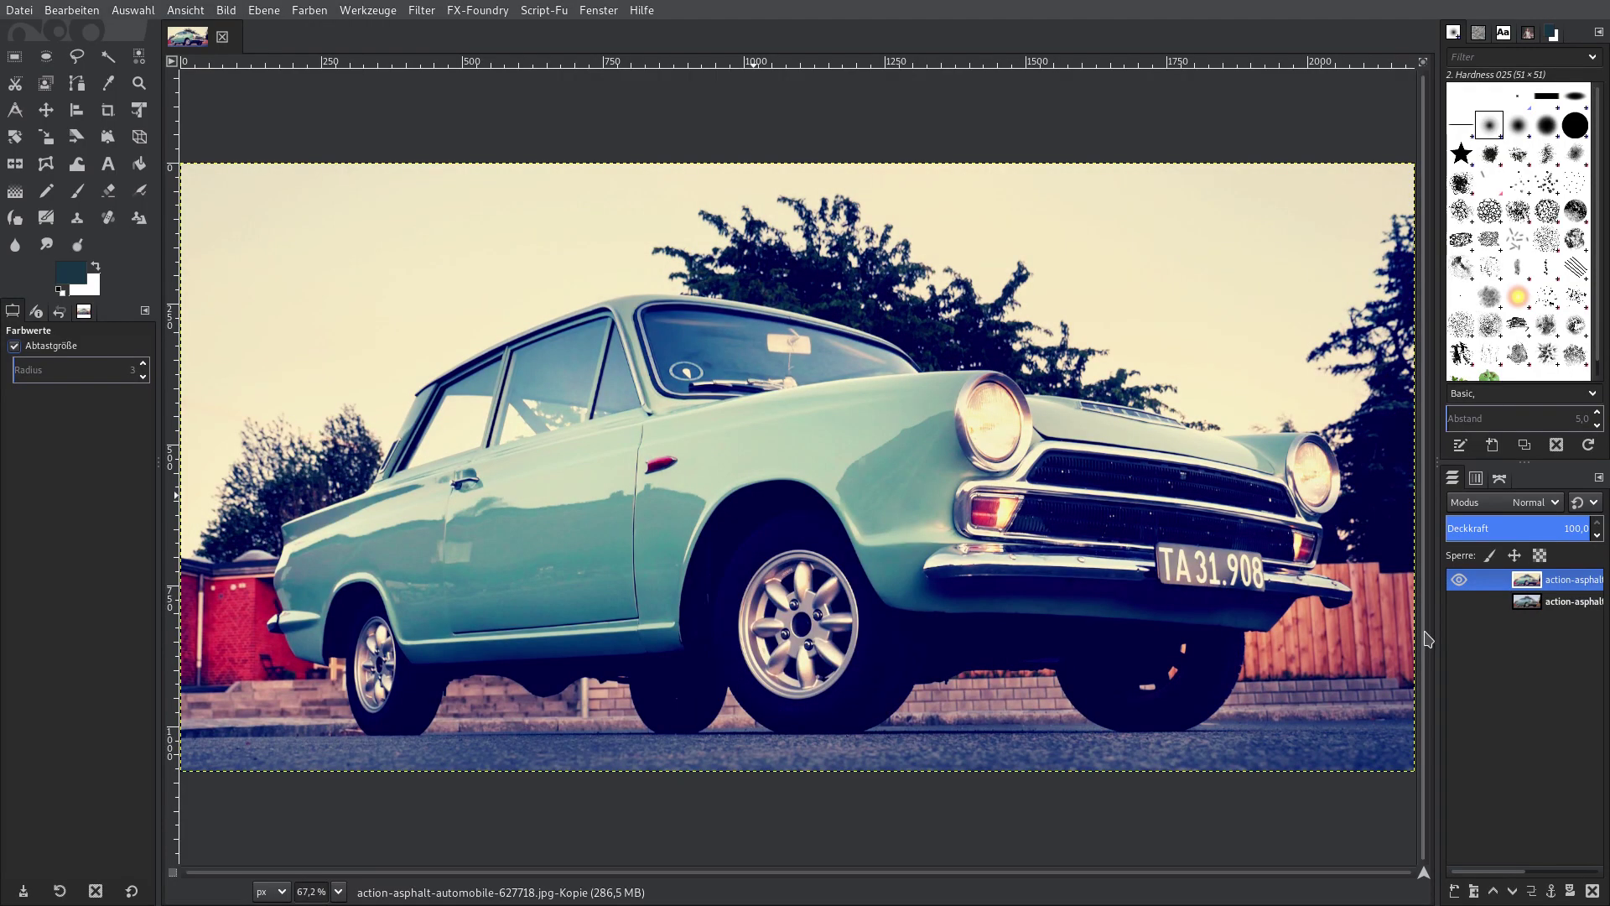
Apply G'MIC's Fuji xtrans film emulation using the Velvia preset.
left_click(421, 10)
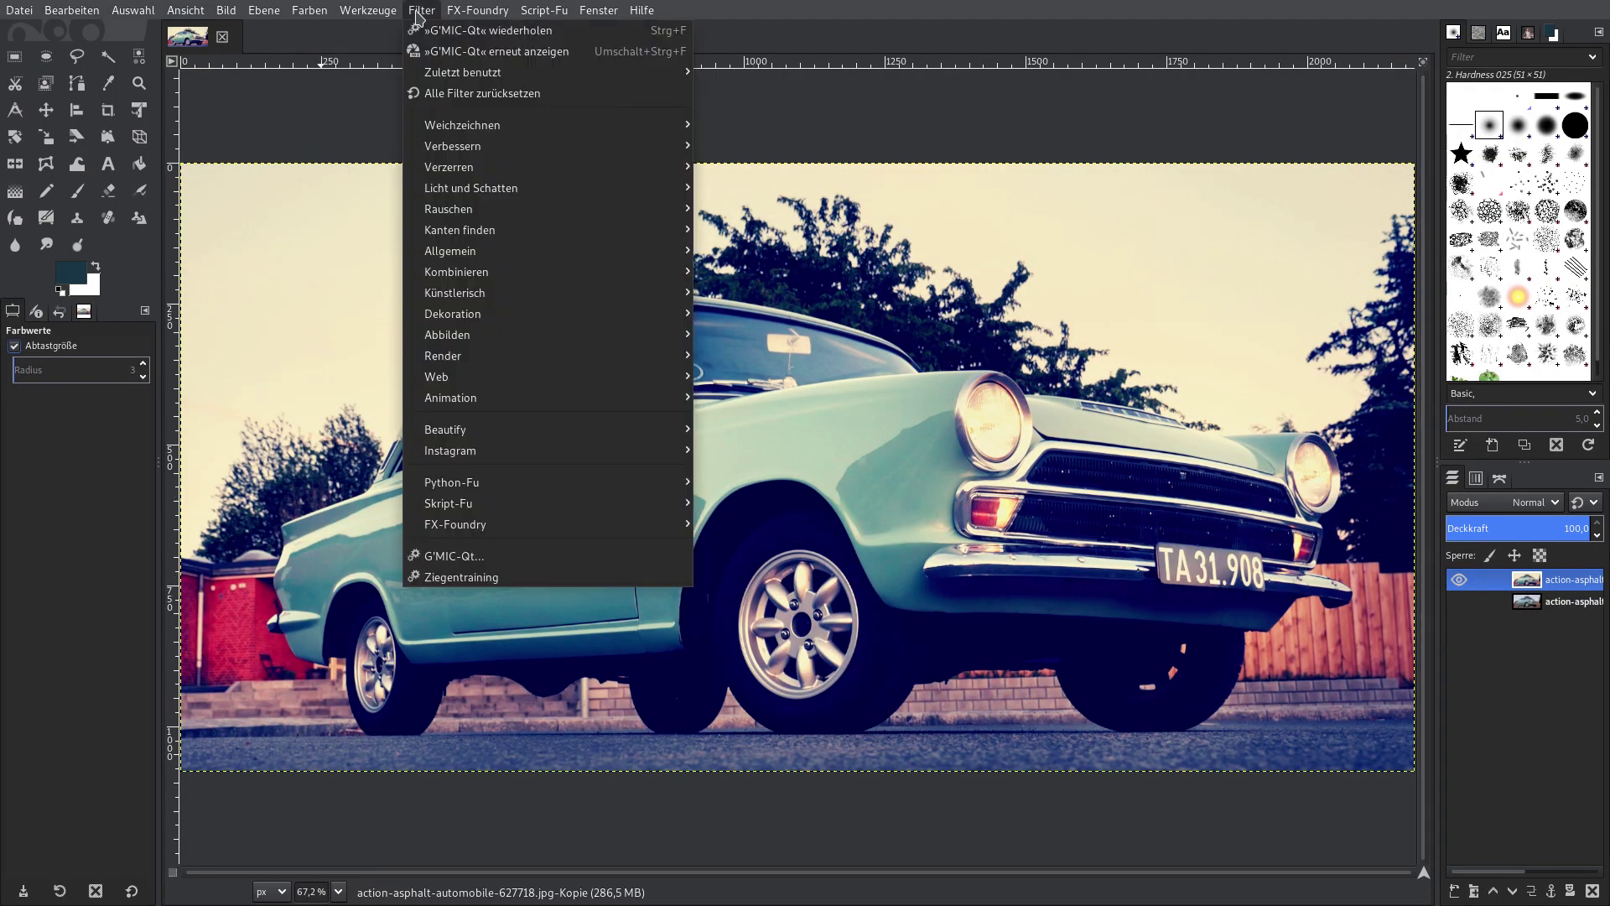
left_click(453, 51)
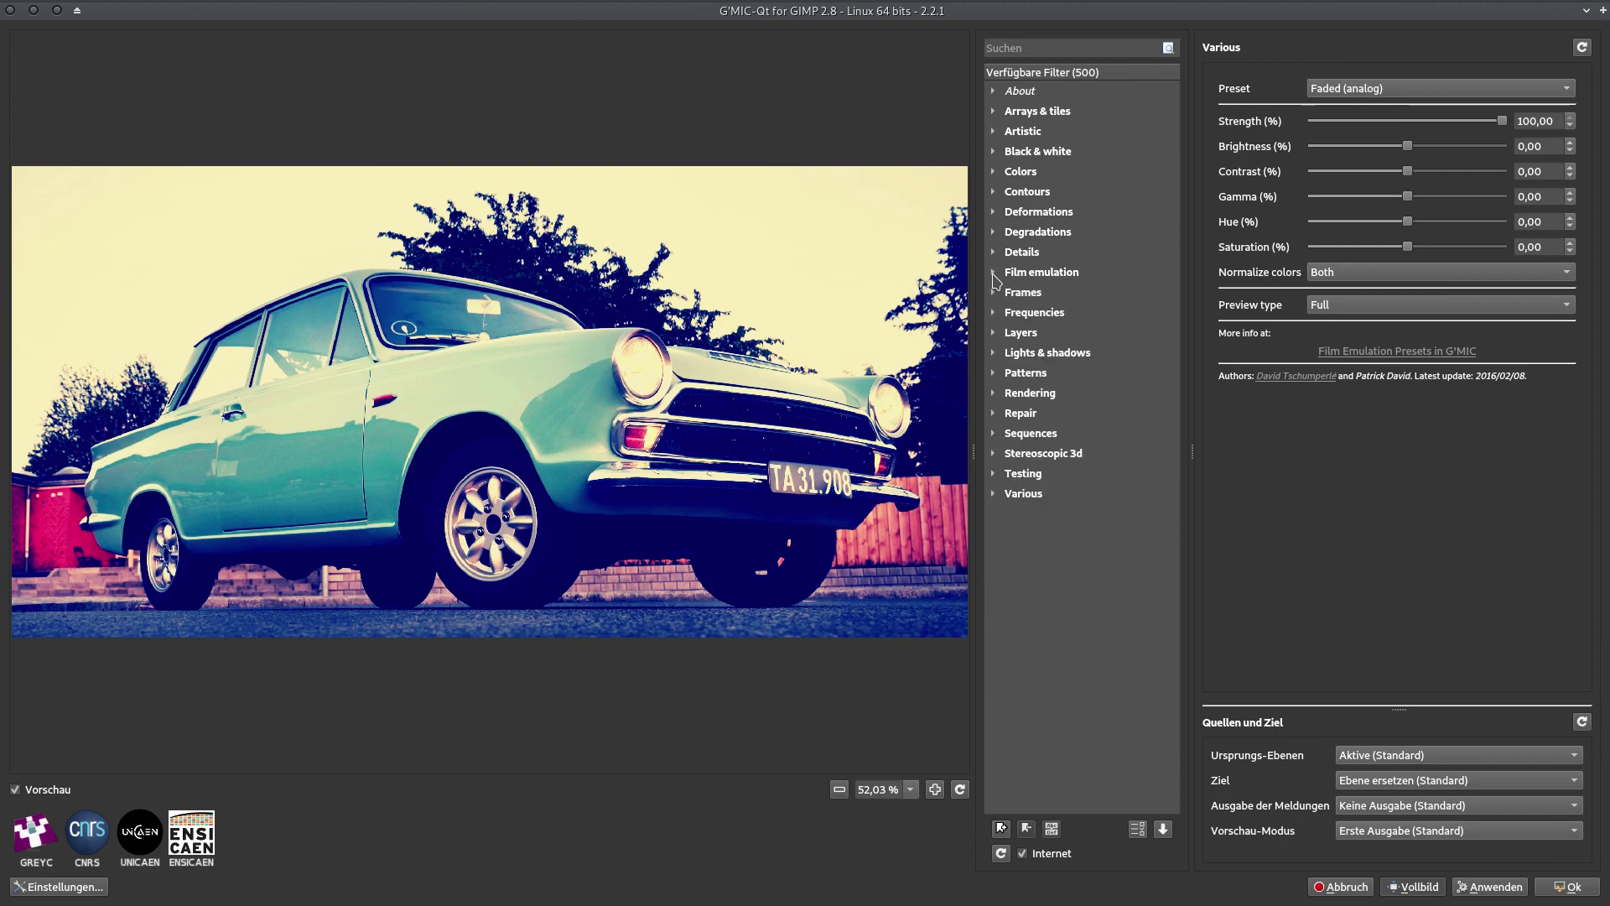
left_click(1048, 356)
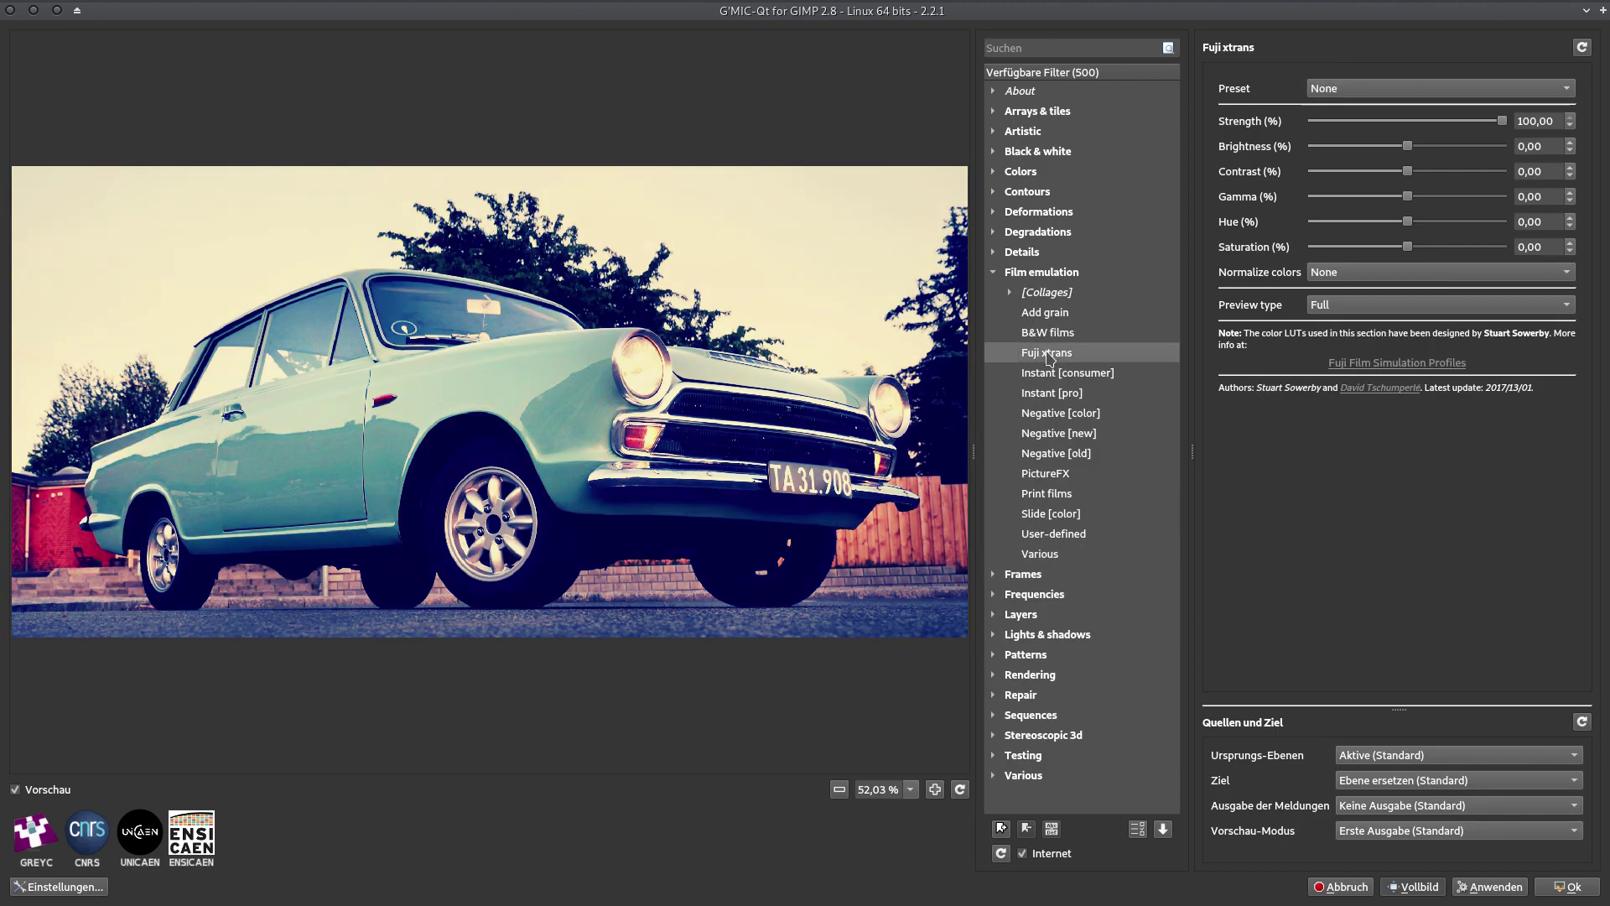
left_click(1426, 94)
left_click(1409, 209)
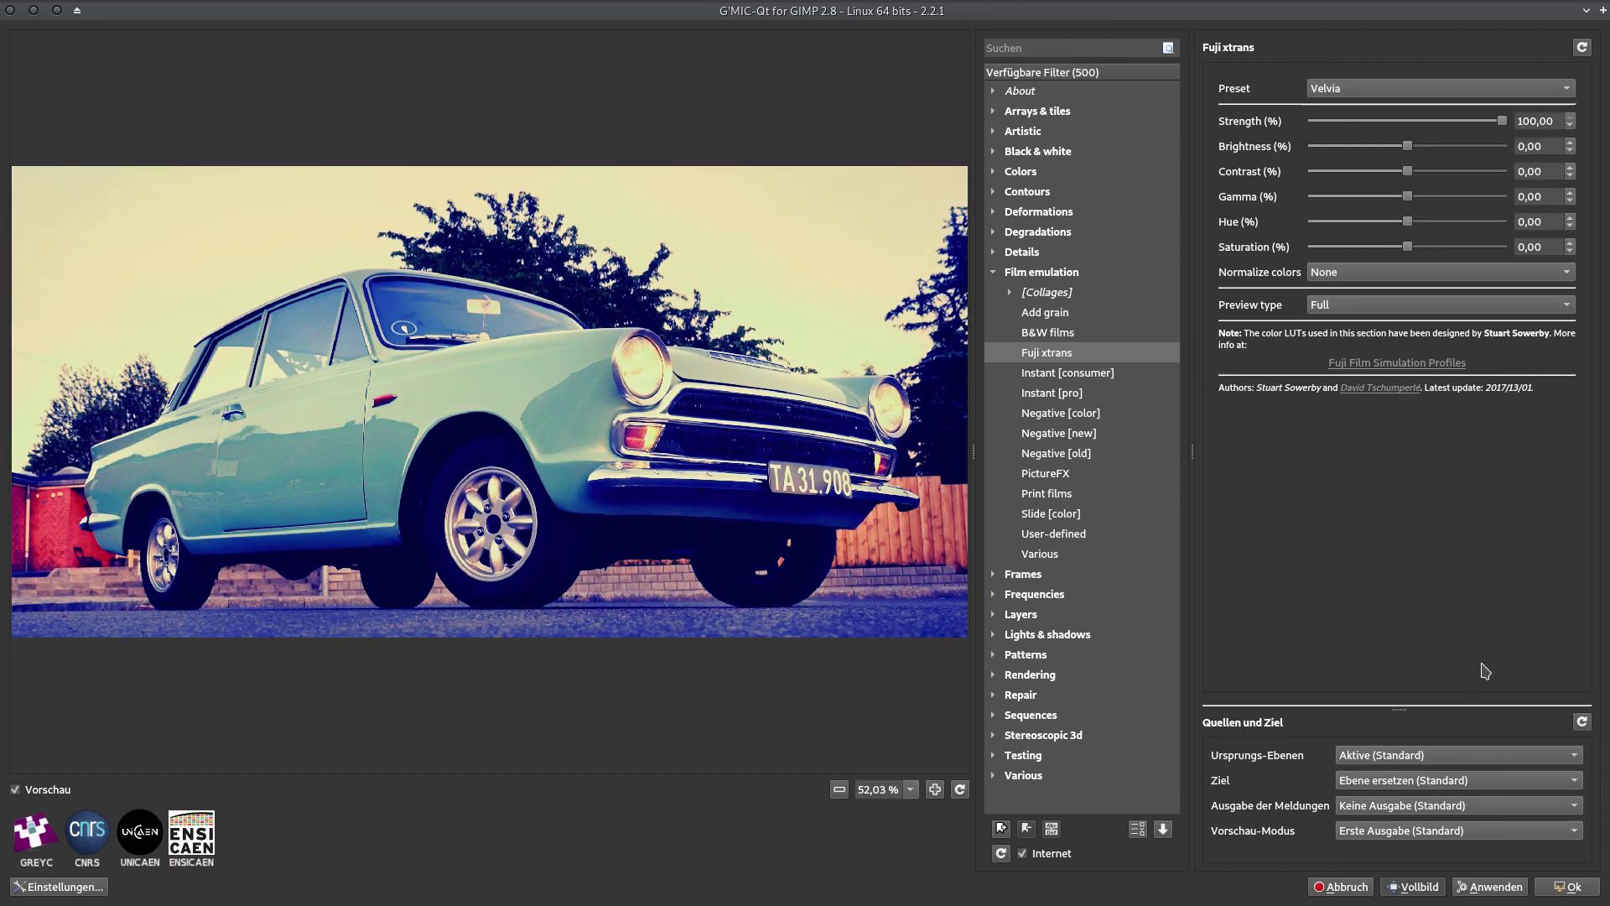
left_click(1561, 887)
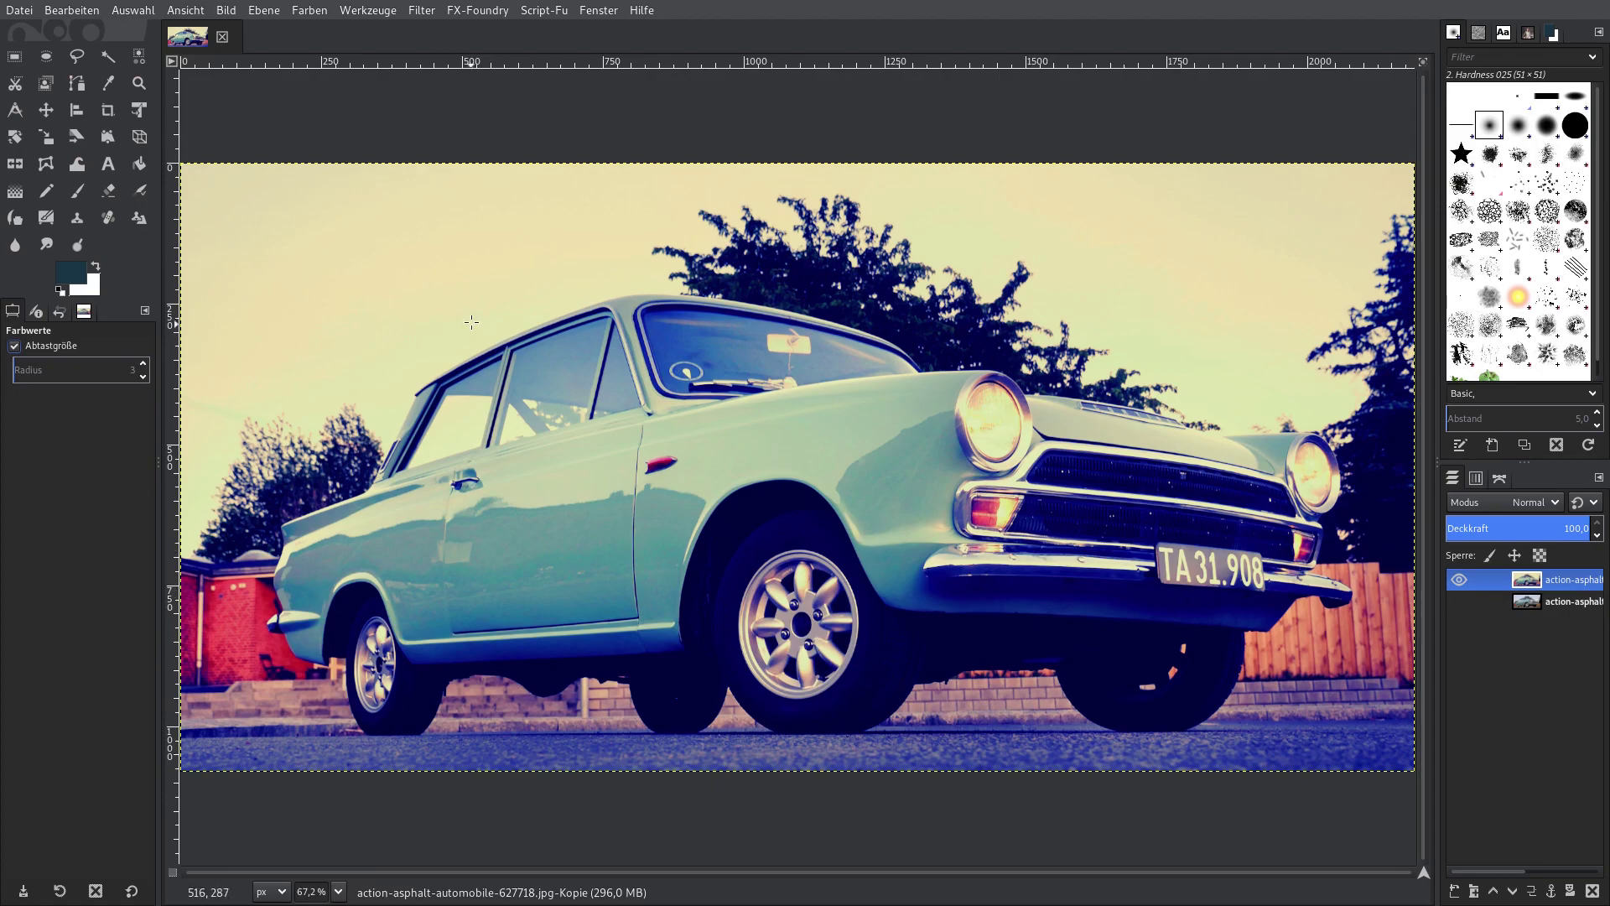
Add a Vignette with radius 1,500 that softly darkens the edges.
left_click(423, 11)
mouse_move(471, 187)
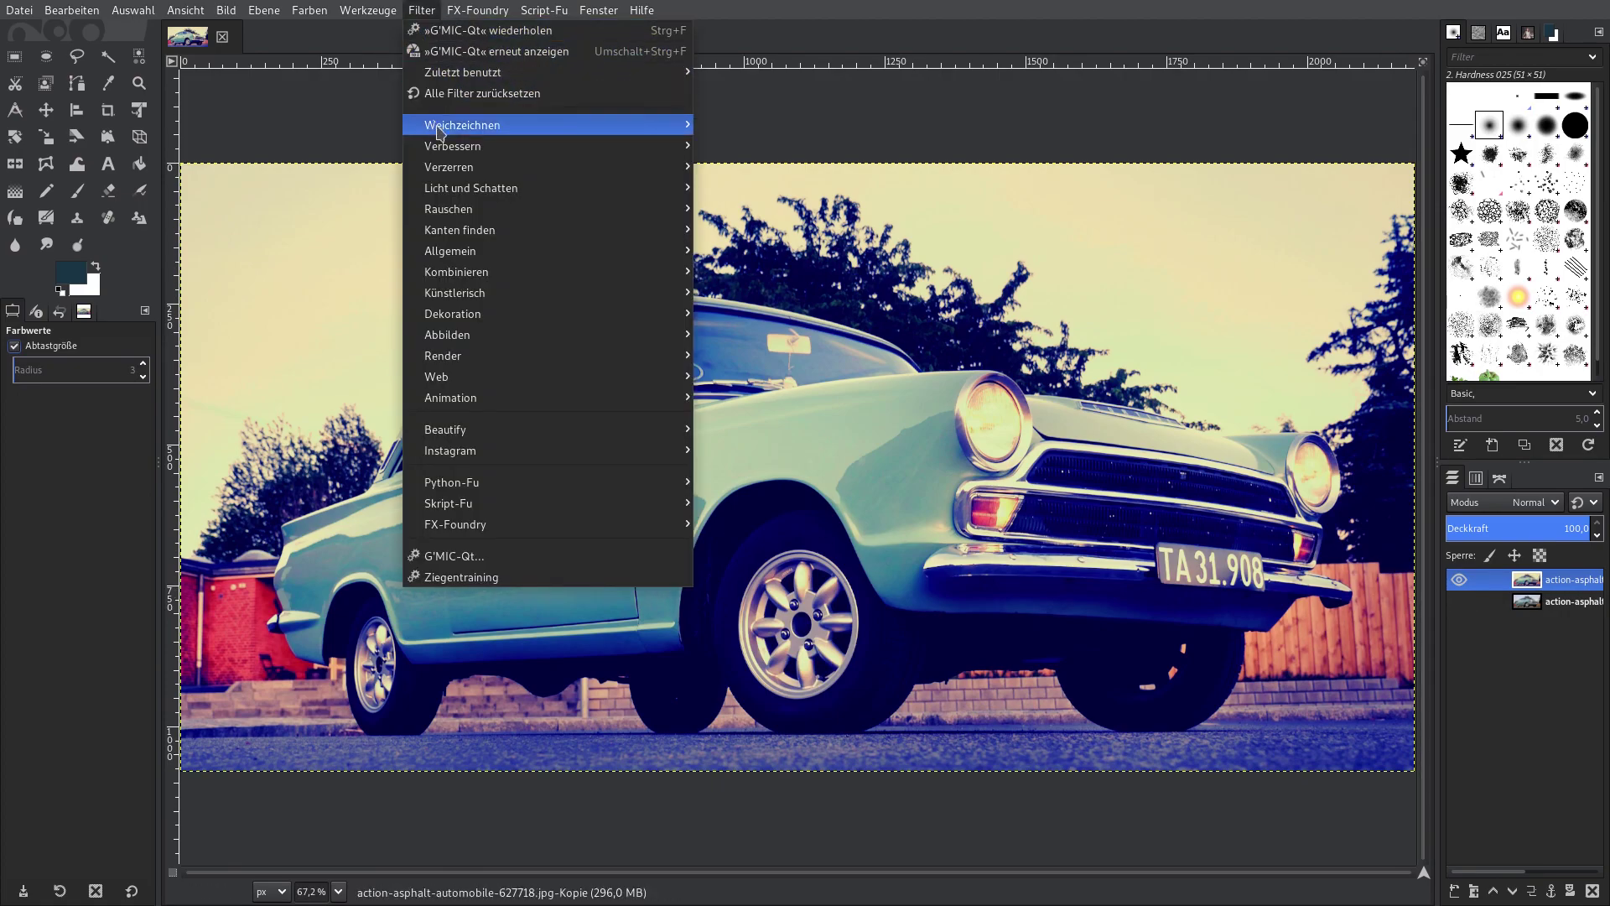
left_click(738, 324)
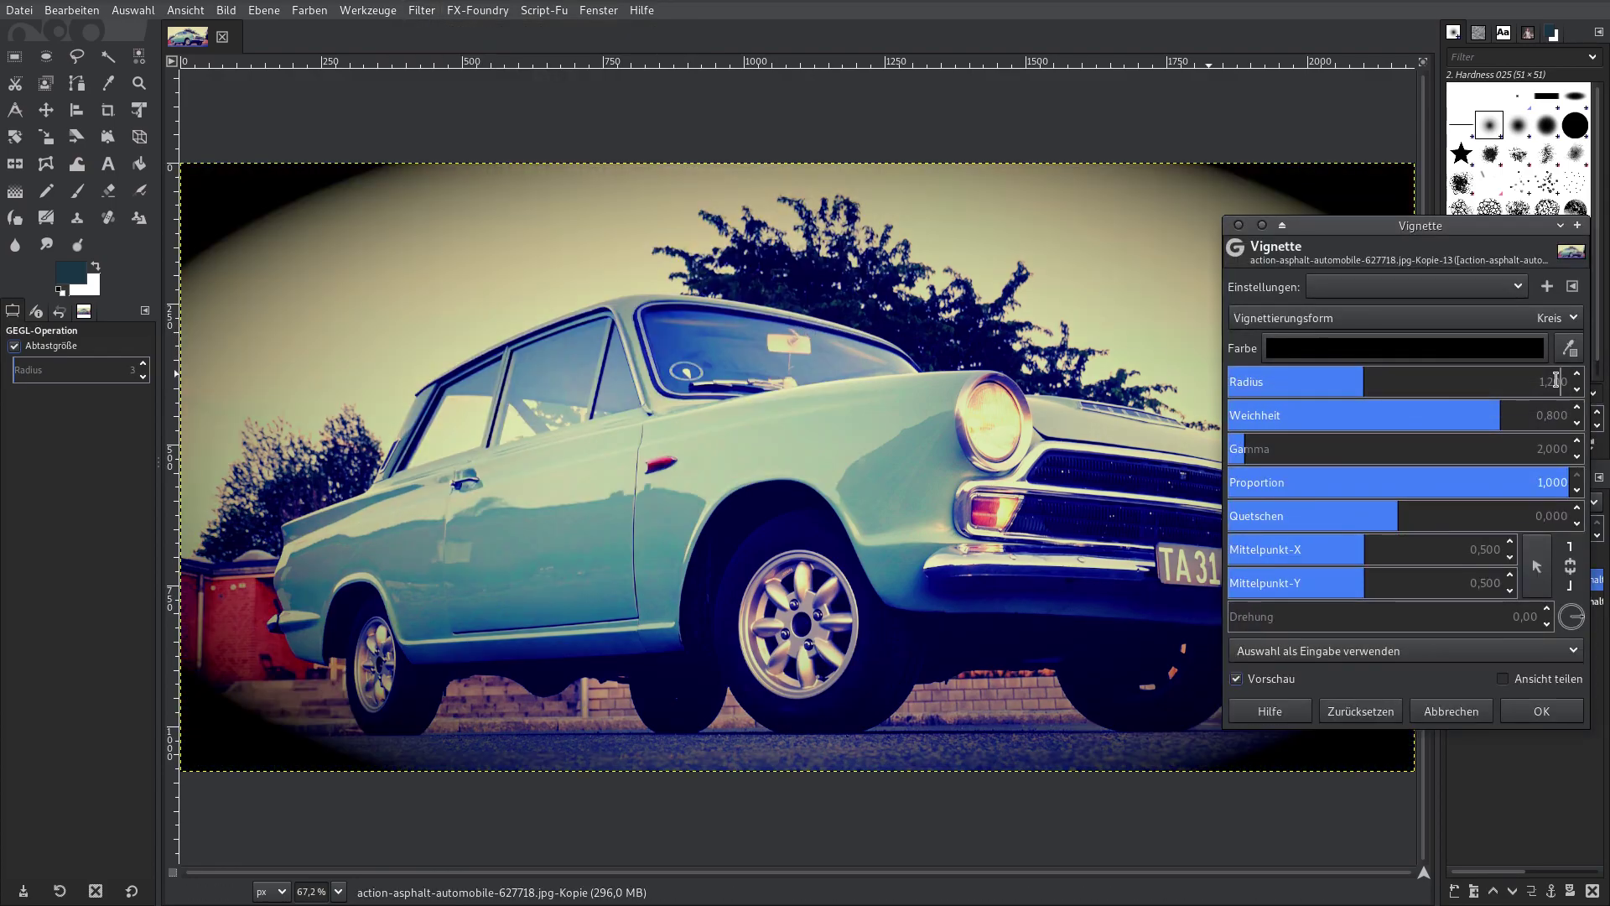
double_click(1557, 382)
type("500")
key("Return")
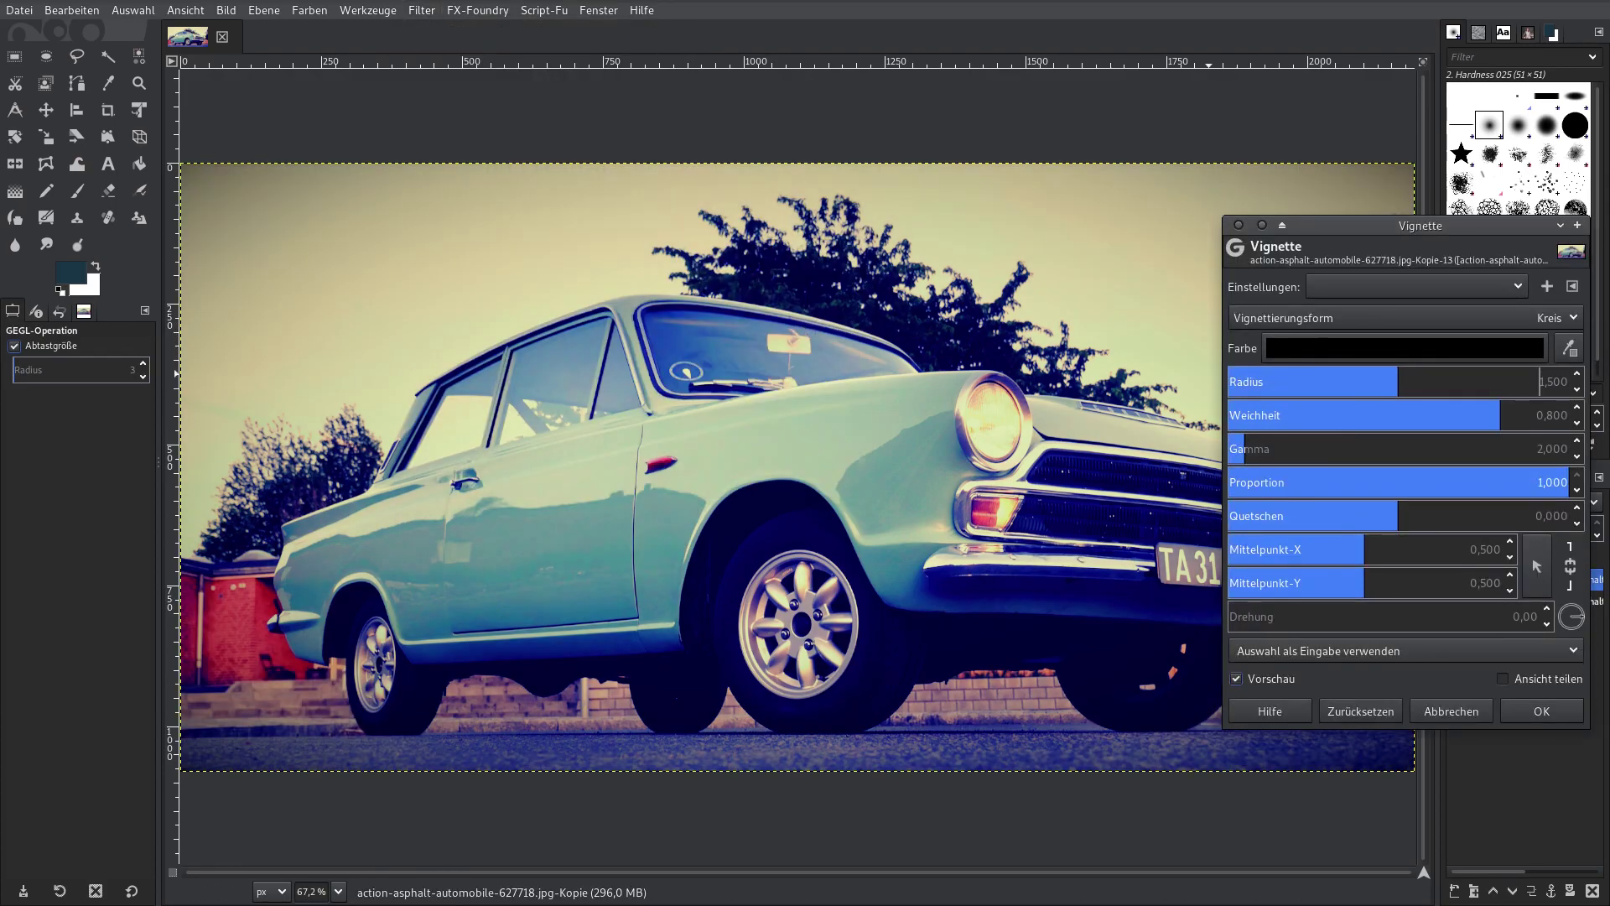
left_click(1542, 710)
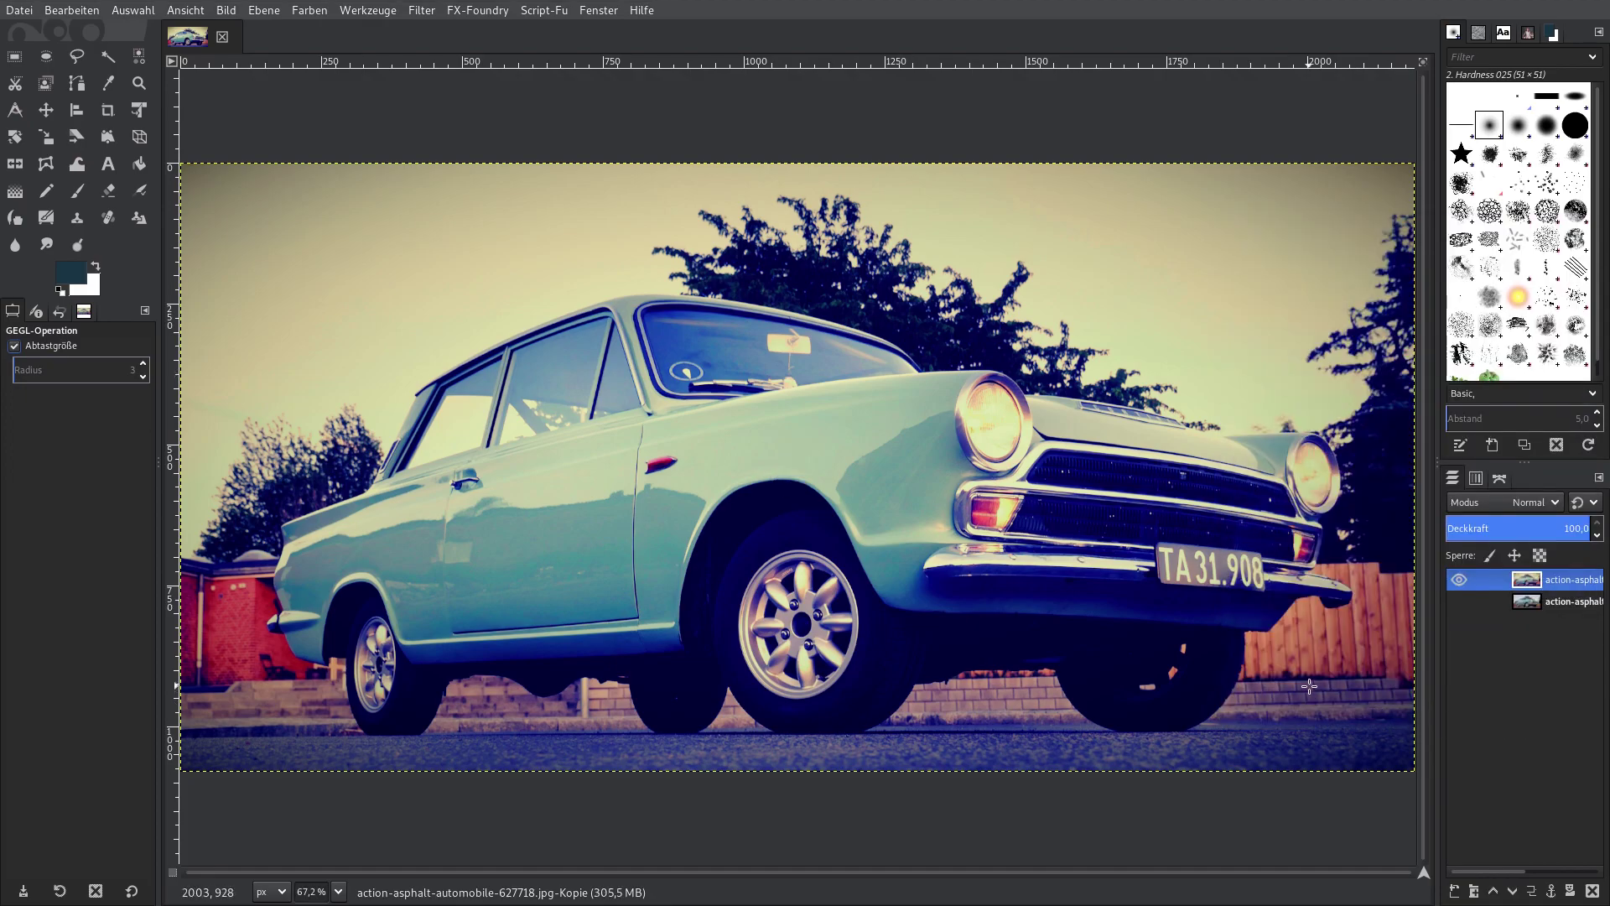
Apply a Curves adjustment with a lifted black point for matte, faded shadows.
left_click(323, 14)
left_click(330, 220)
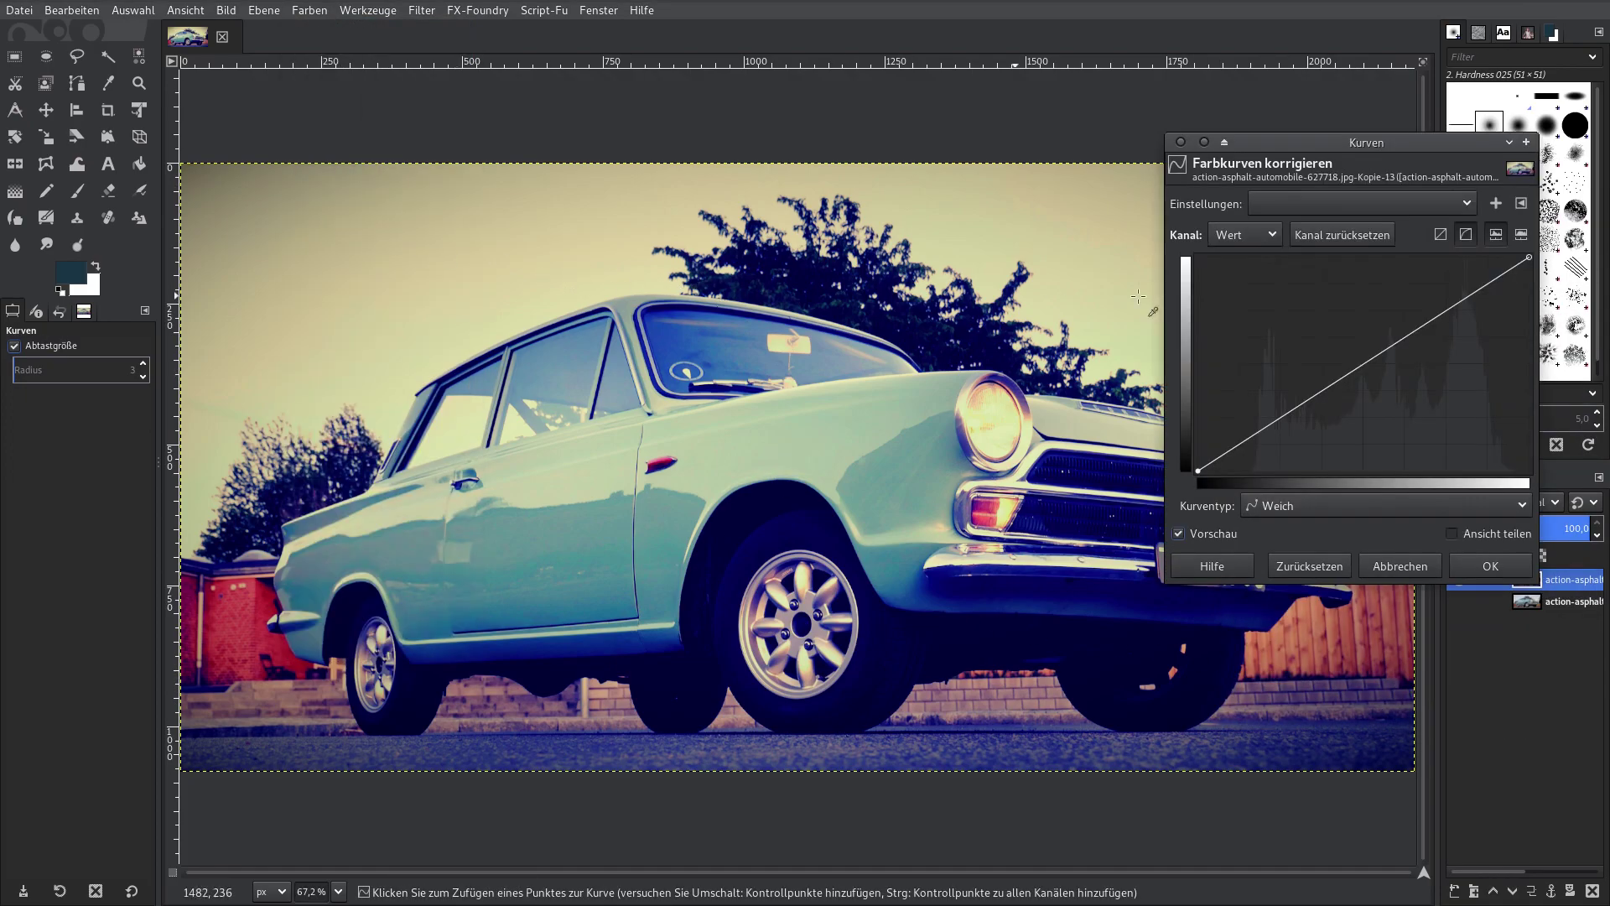
left_click_drag(1275, 142, 1133, 131)
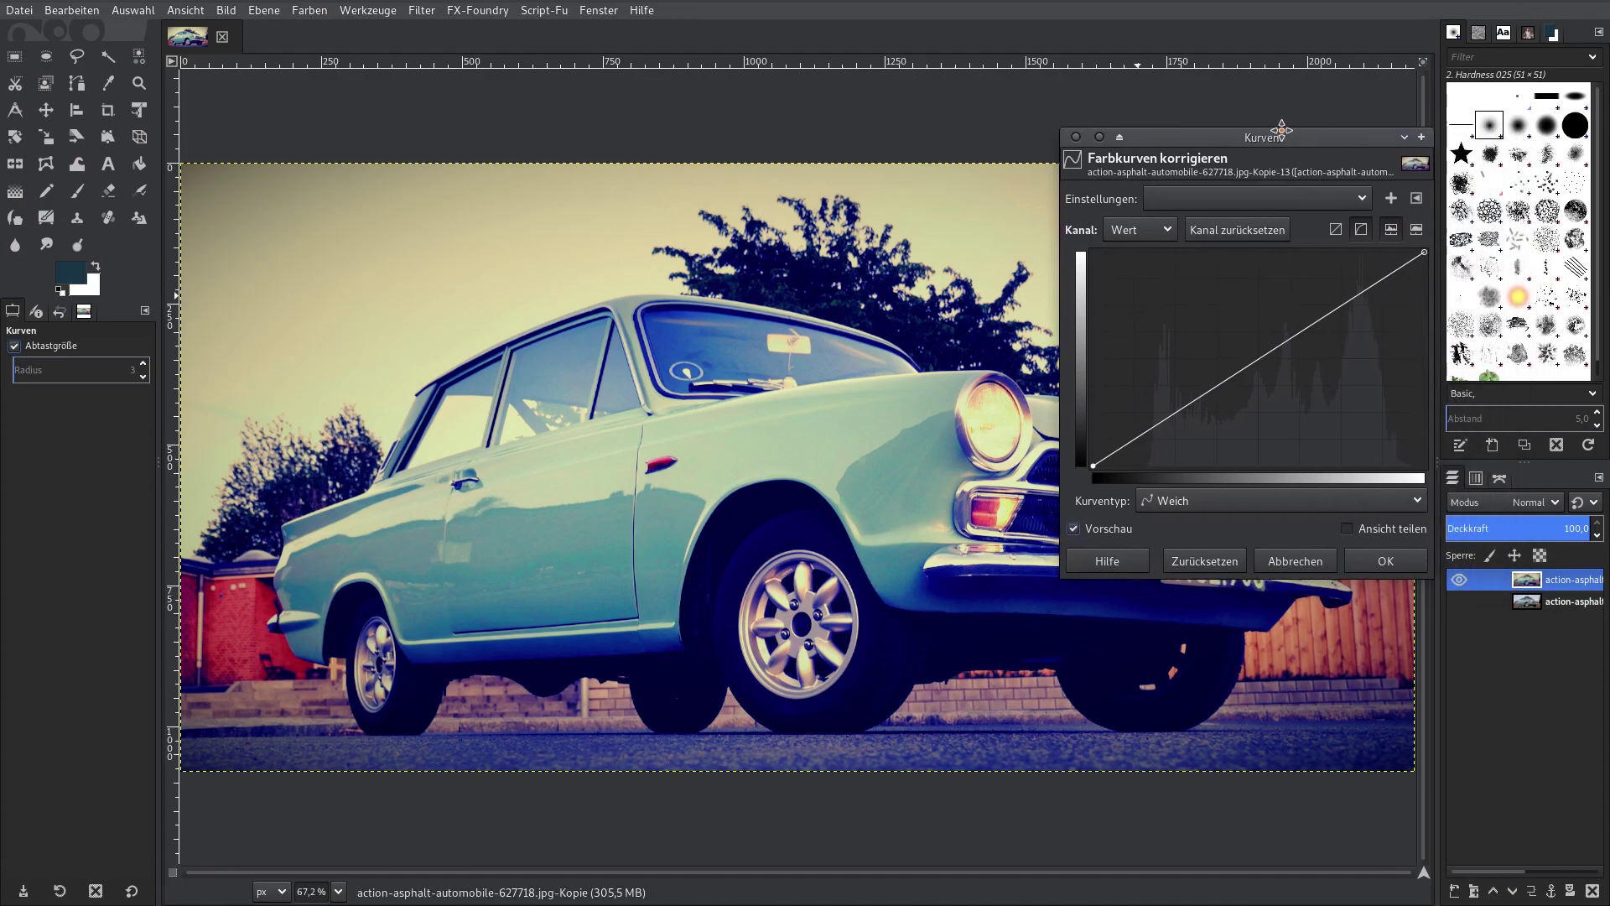
left_click(1098, 432)
left_click_drag(1056, 460, 1049, 439)
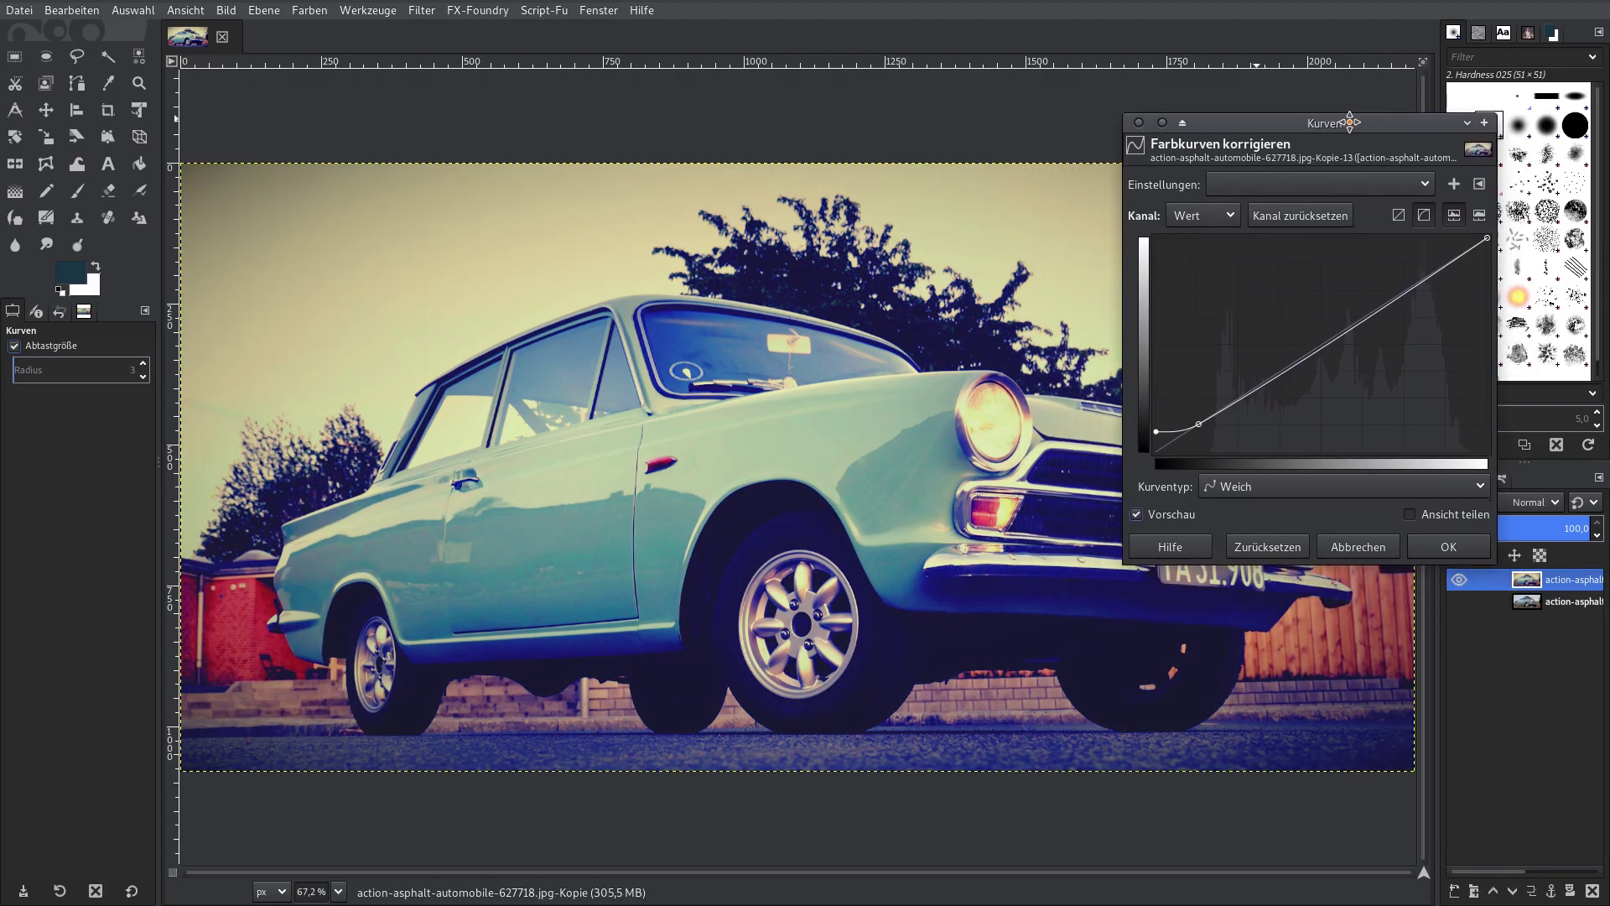
left_click_drag(1259, 138, 1291, 94)
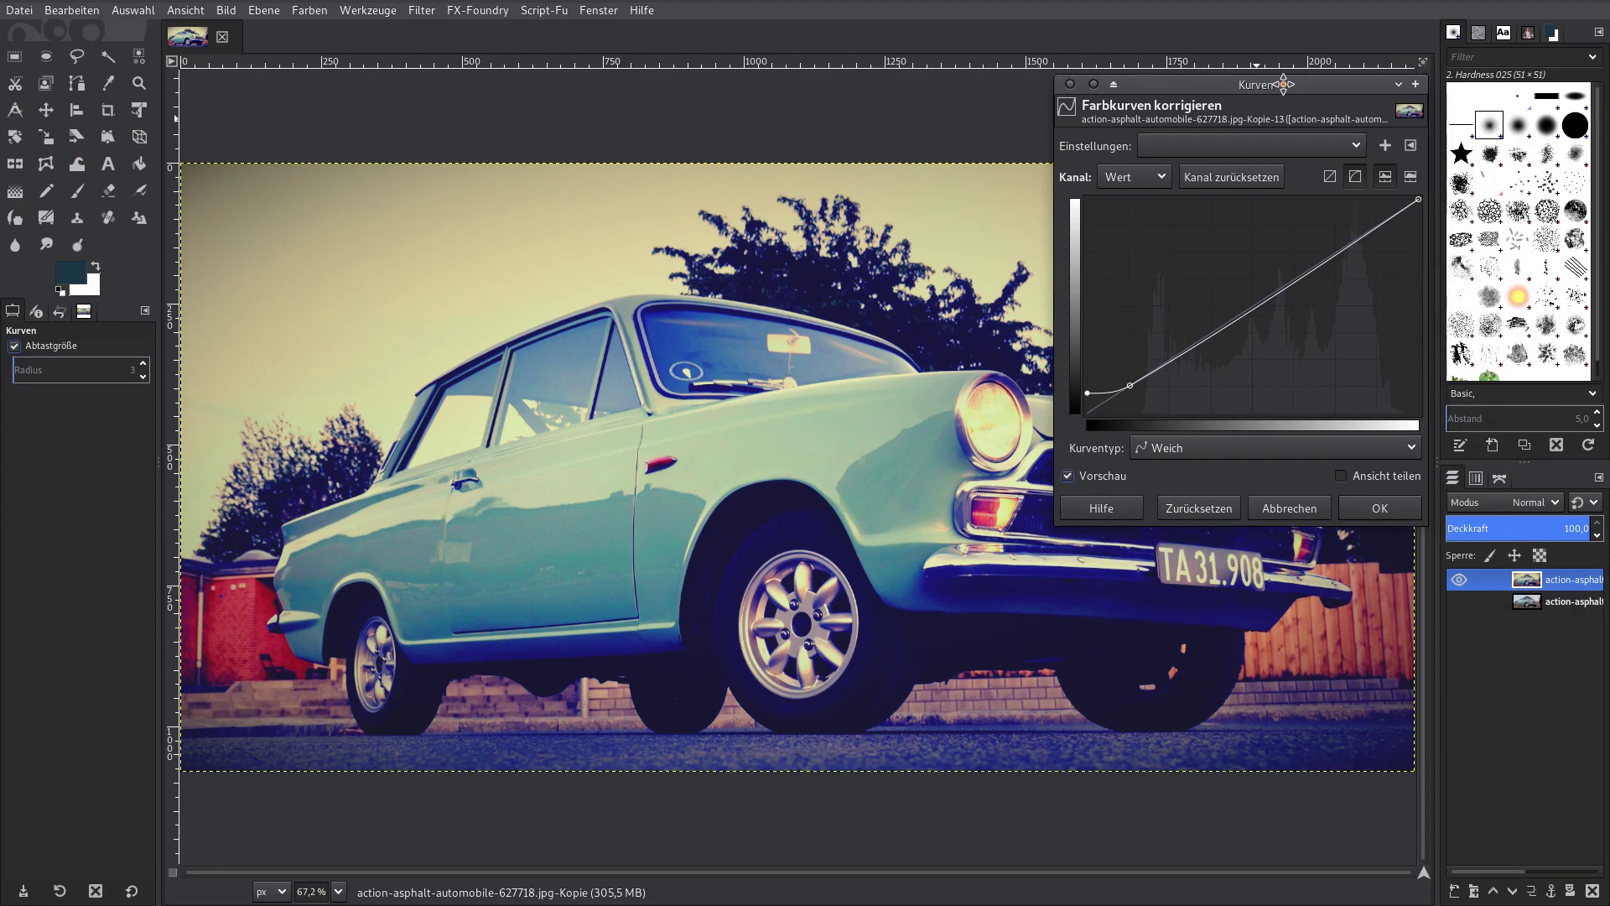
left_click(1388, 510)
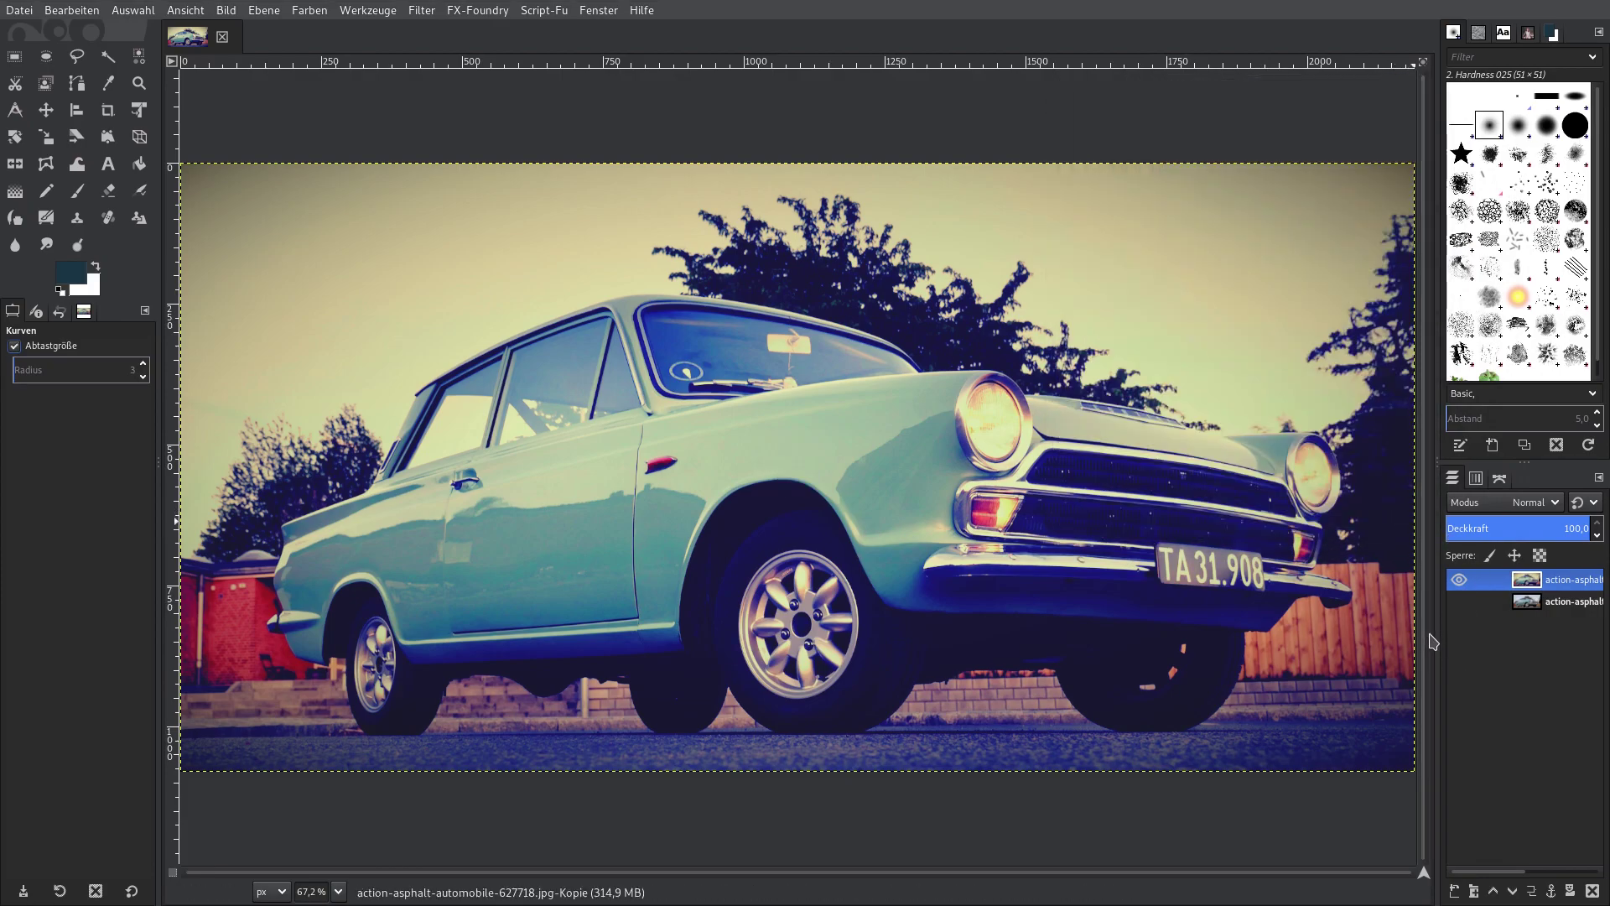
left_click(1459, 581)
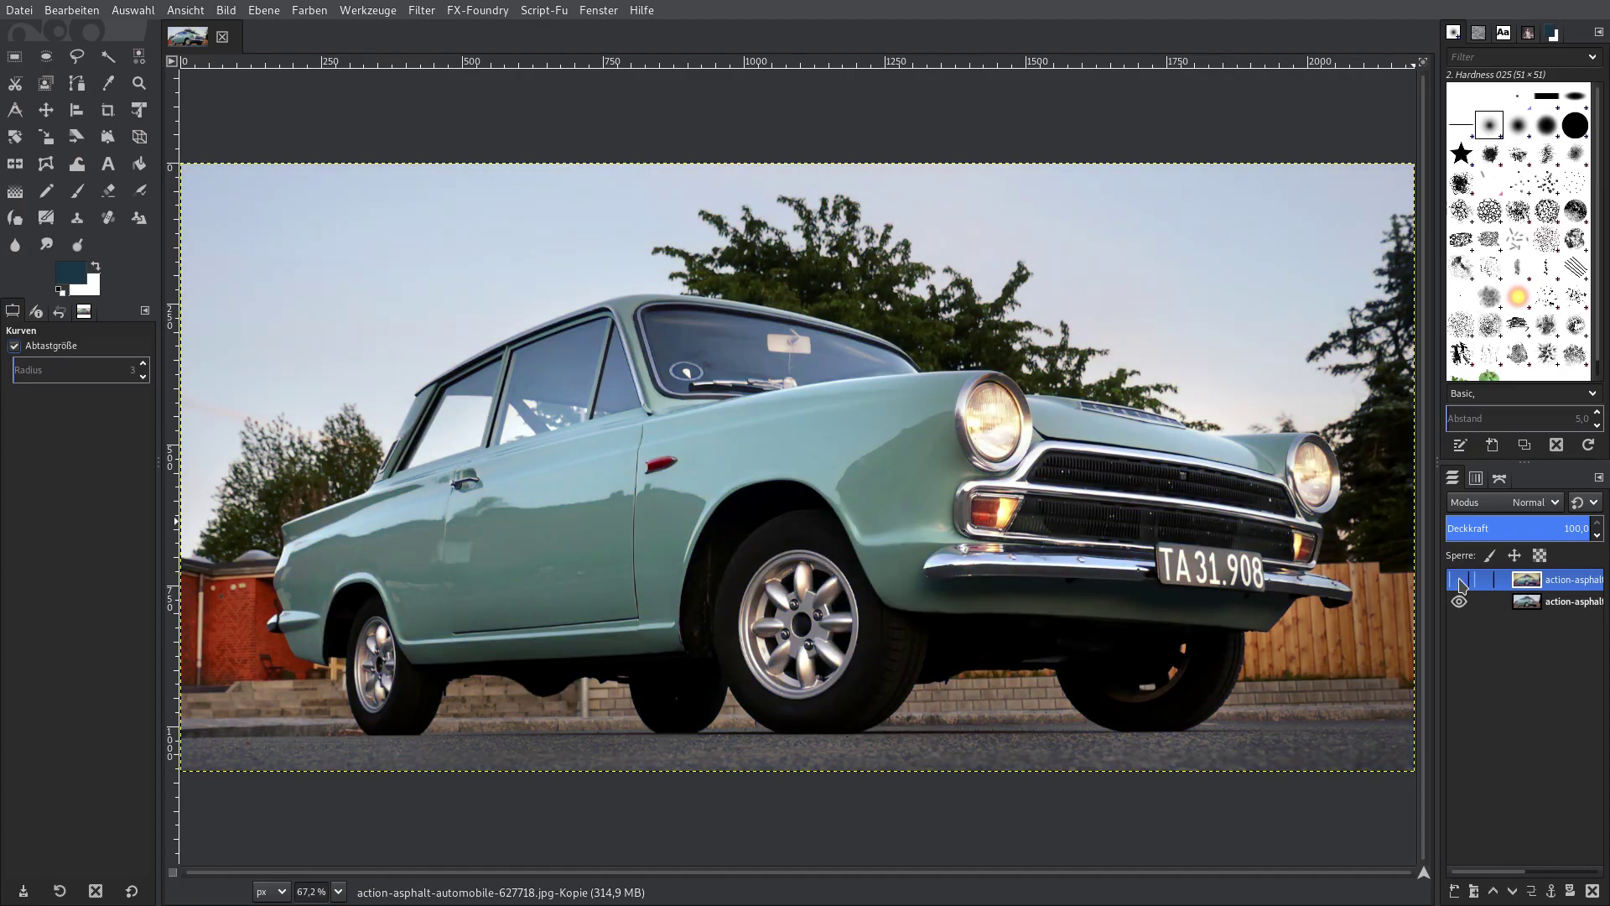
left_click(1459, 581)
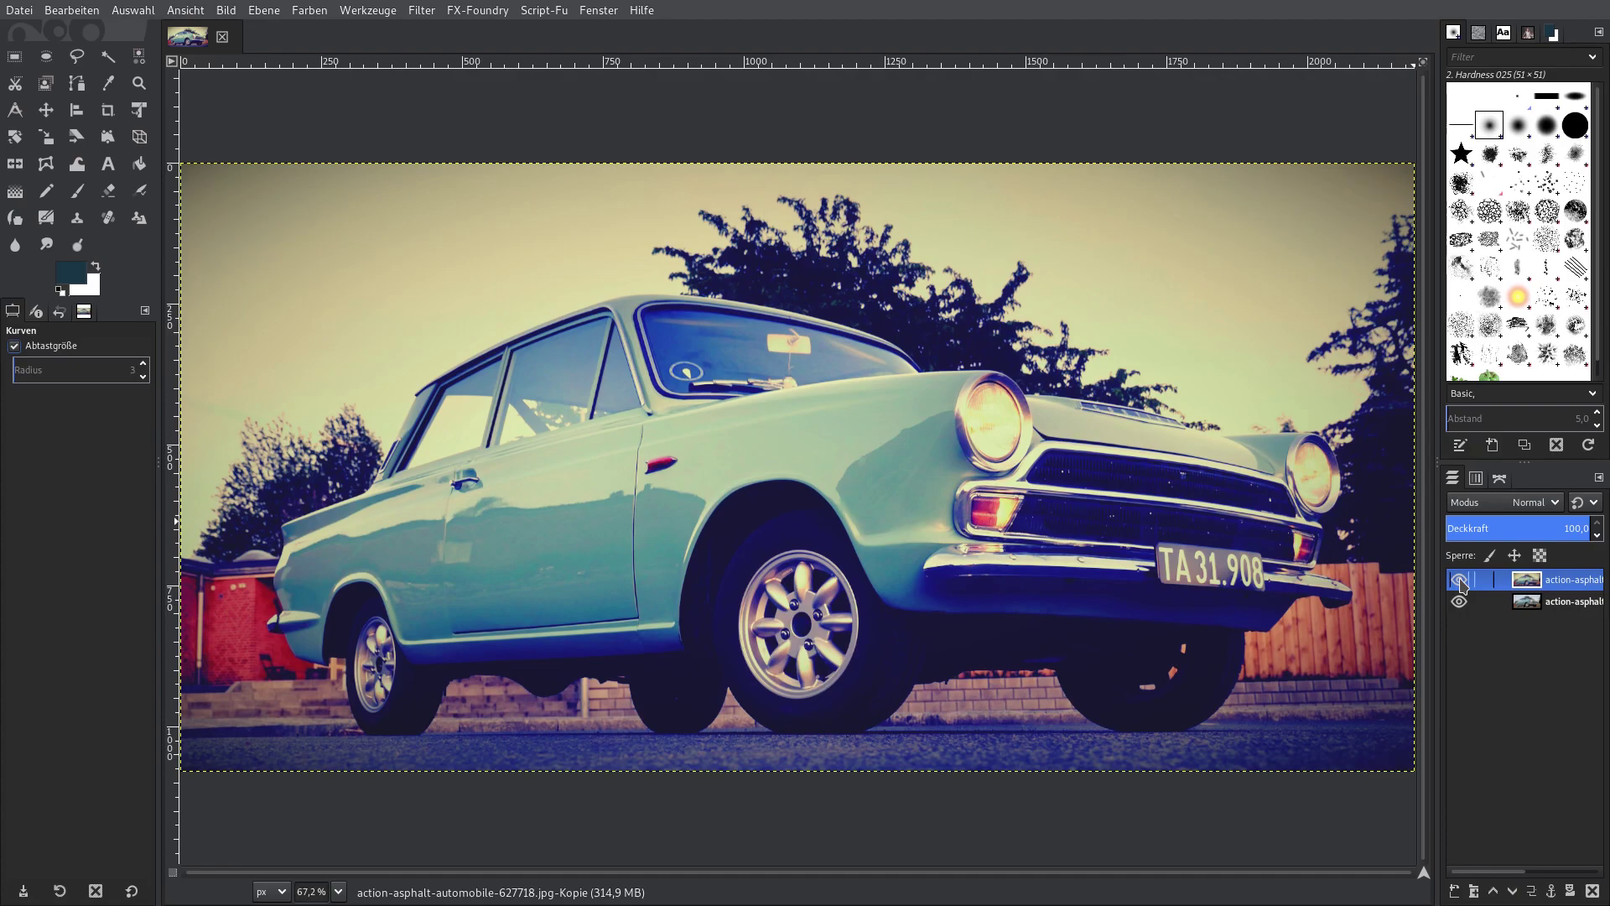
left_click(1459, 581)
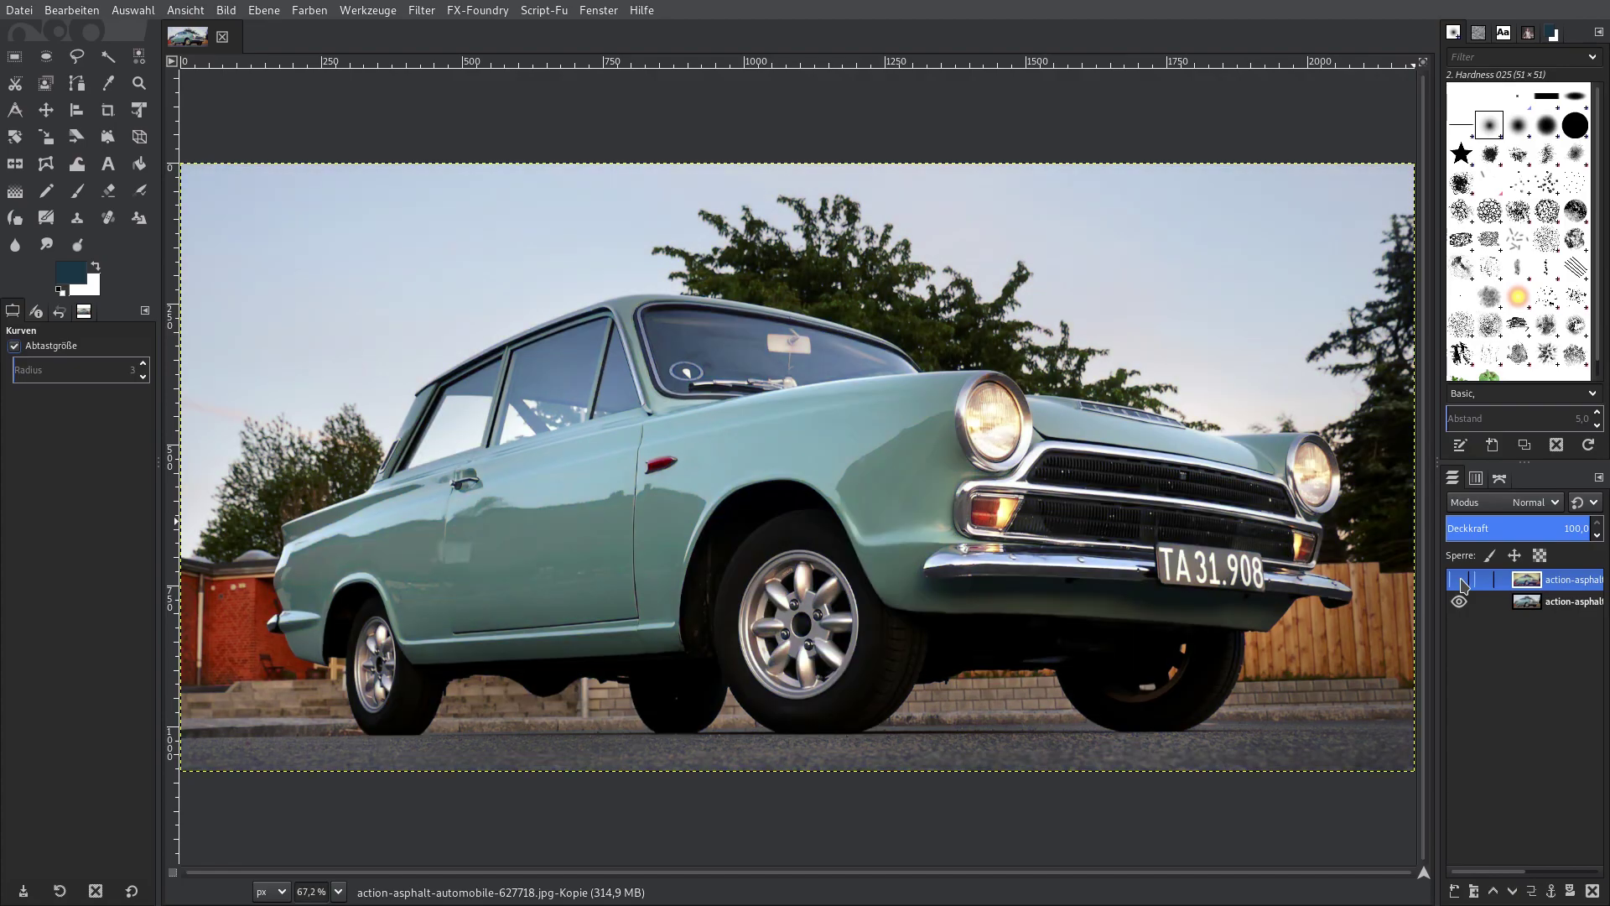
left_click(1460, 581)
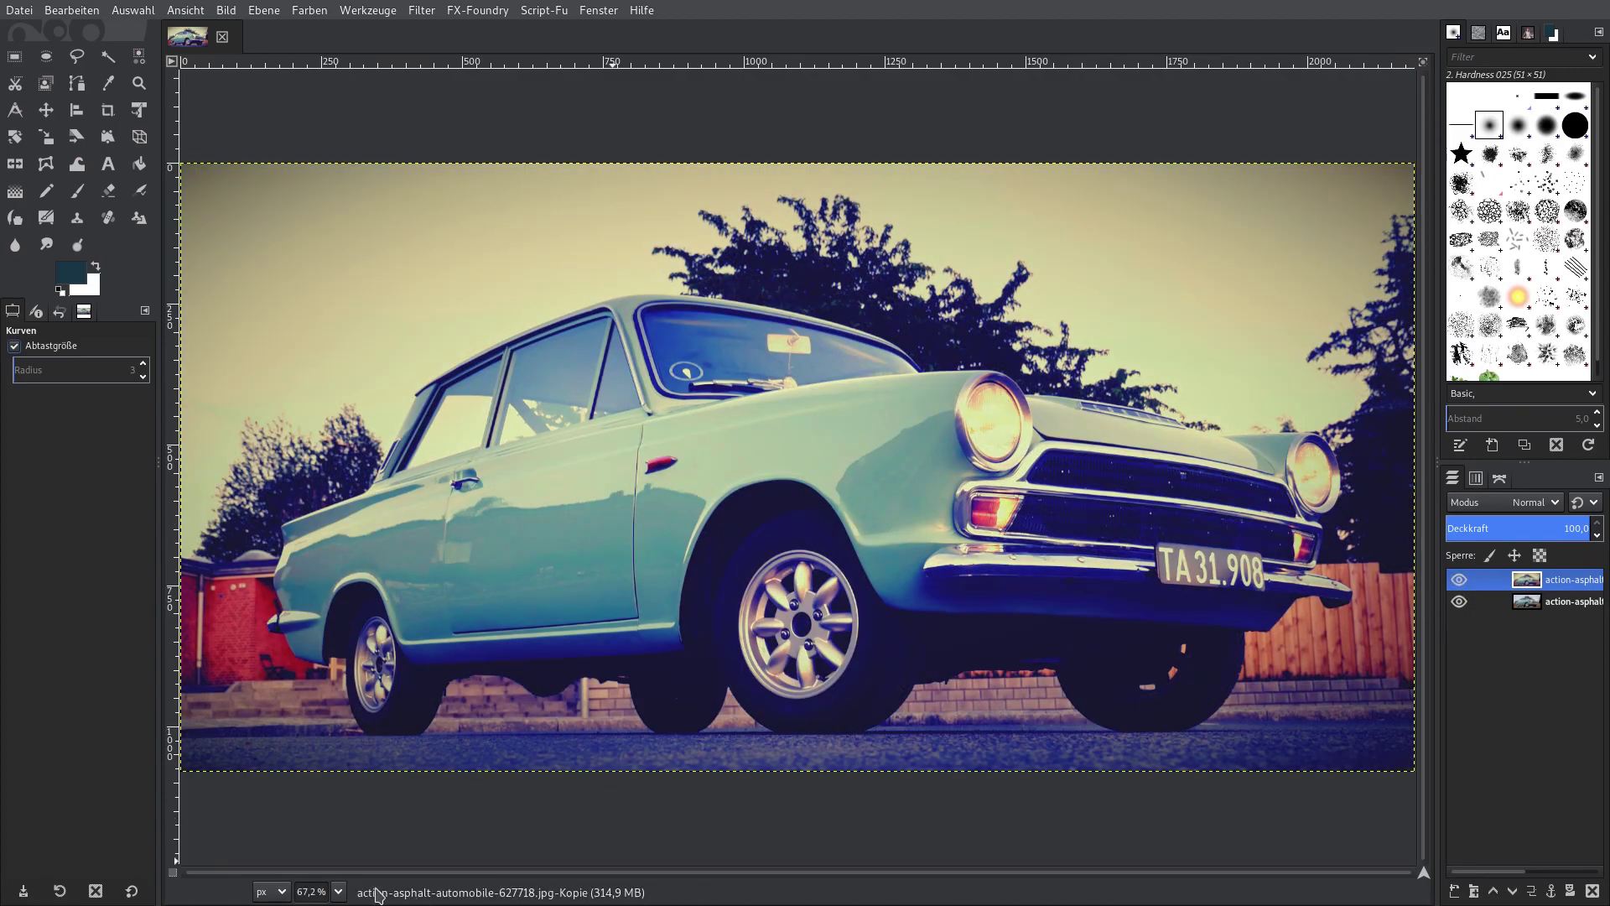
left_click(338, 892)
left_click(328, 796)
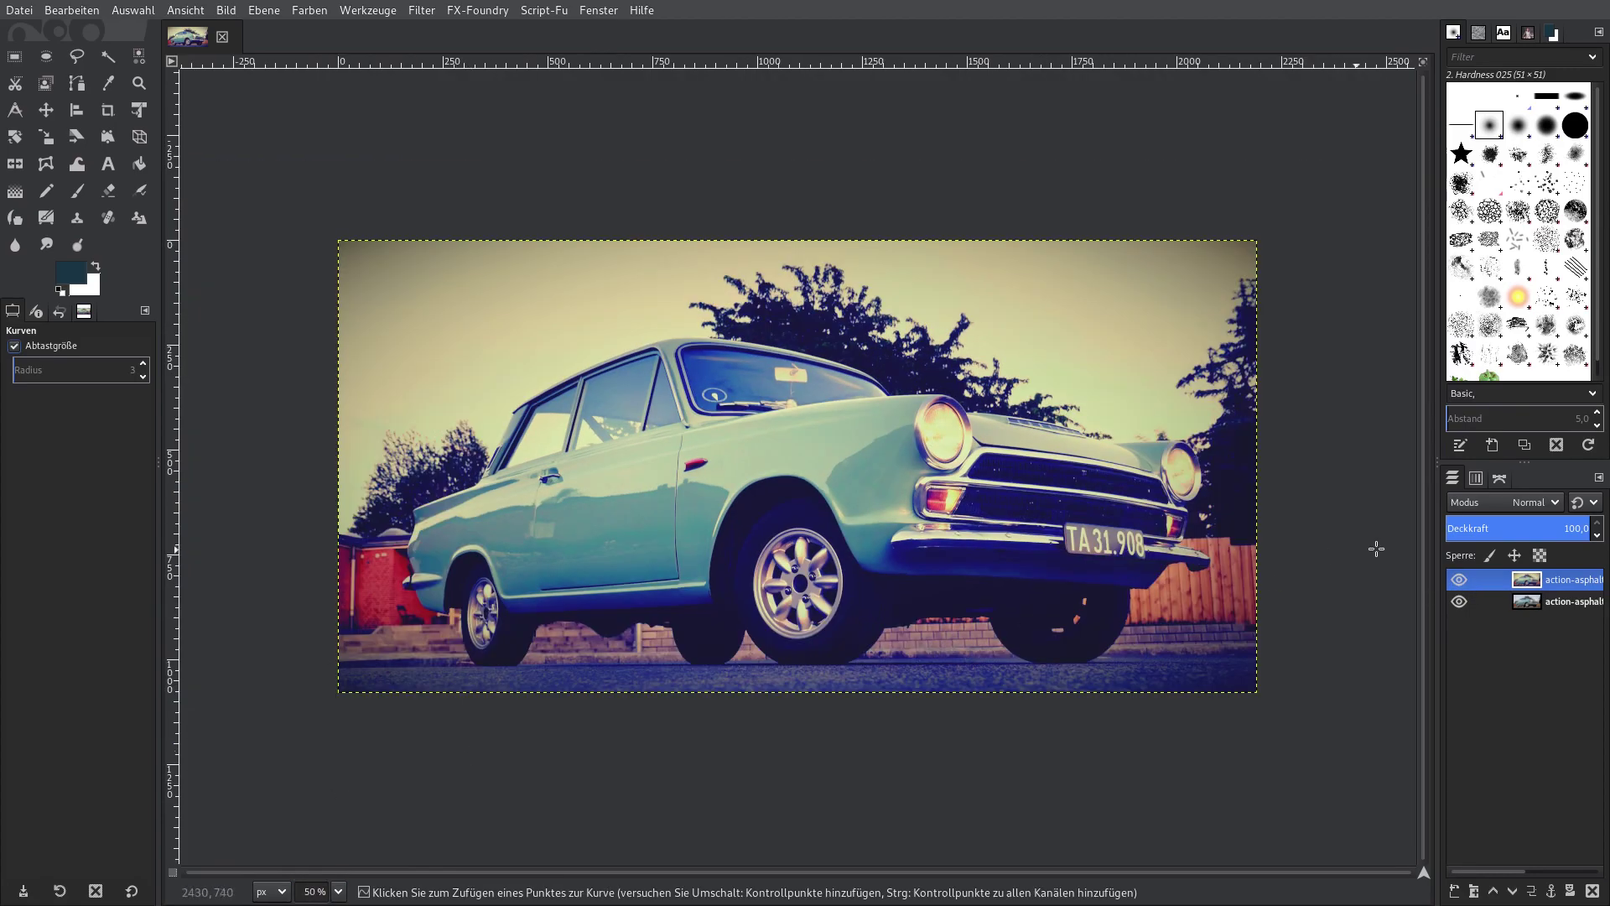
left_click(1460, 581)
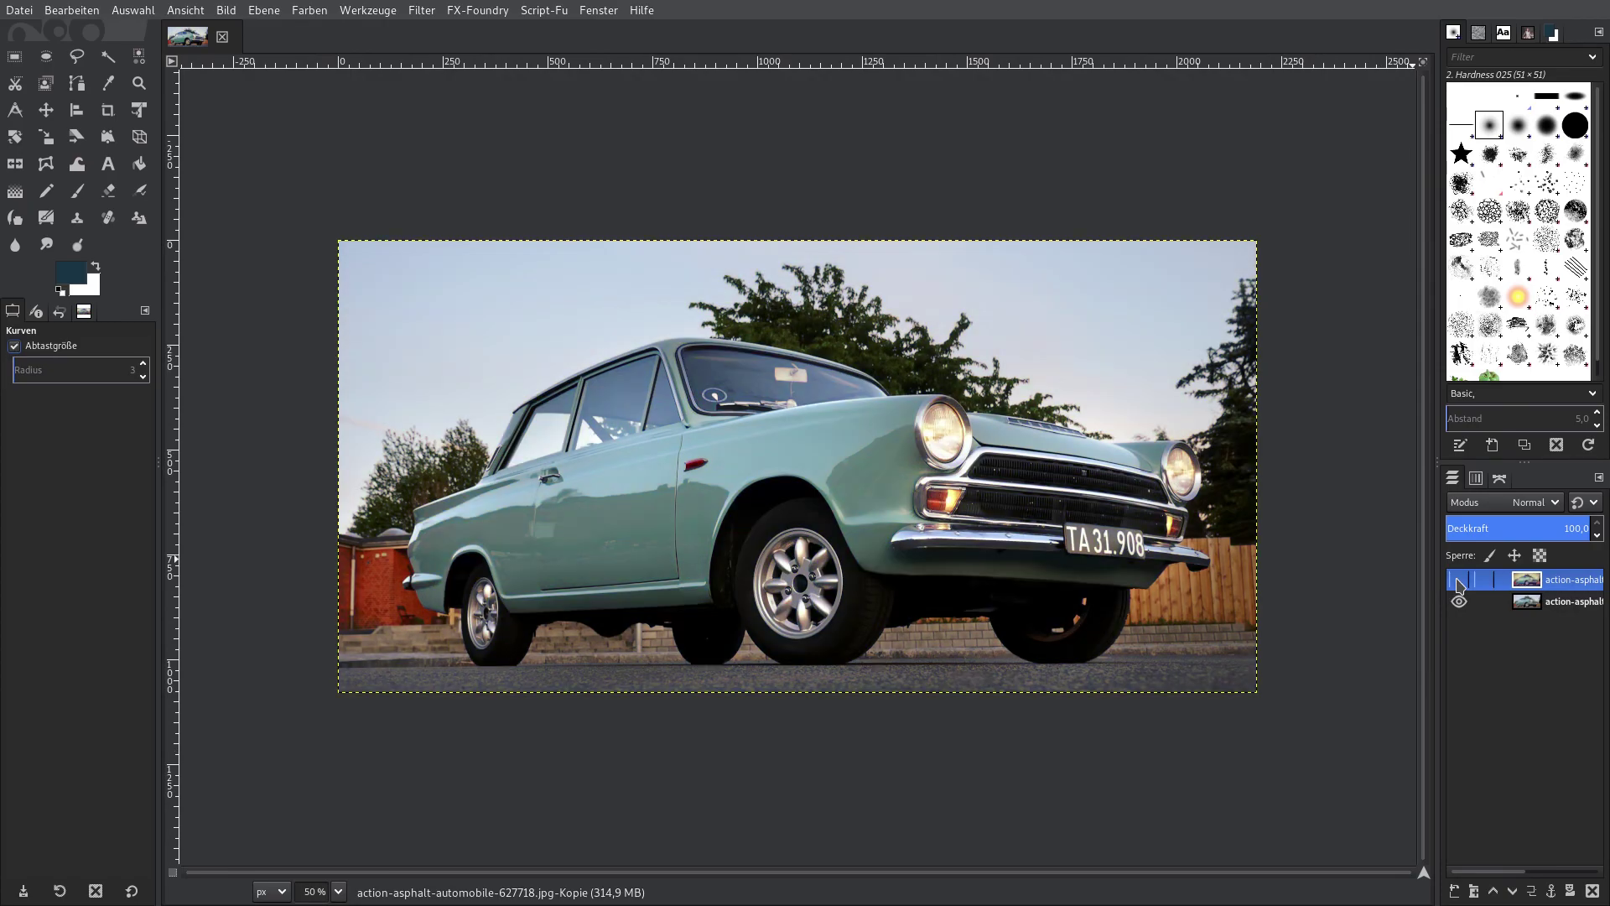
left_click(1460, 581)
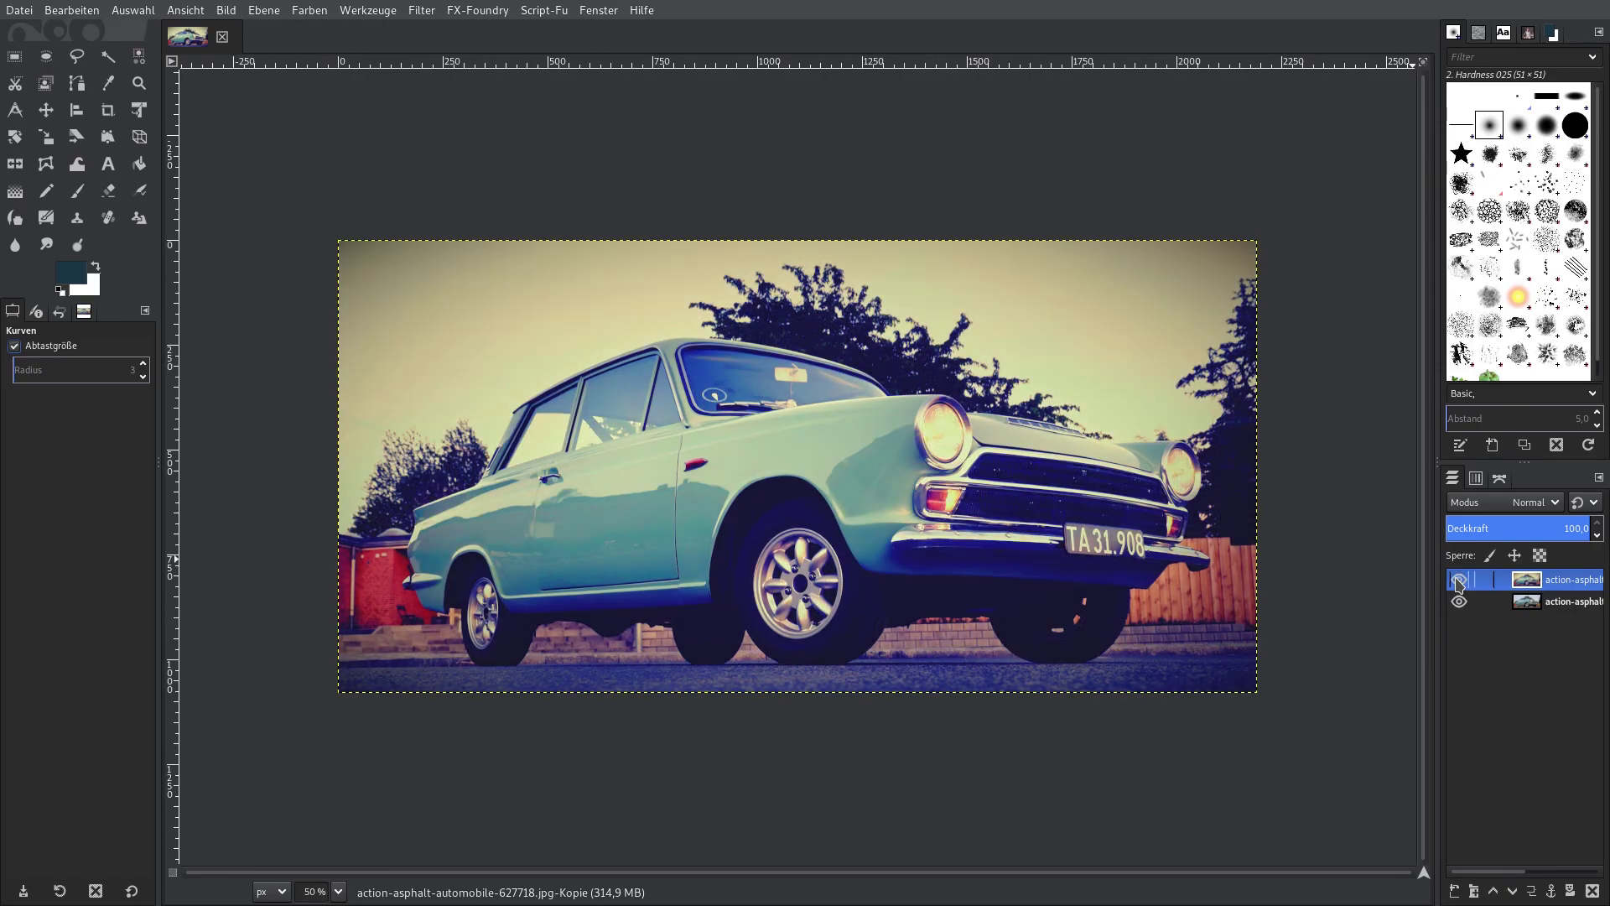
left_click(1459, 580)
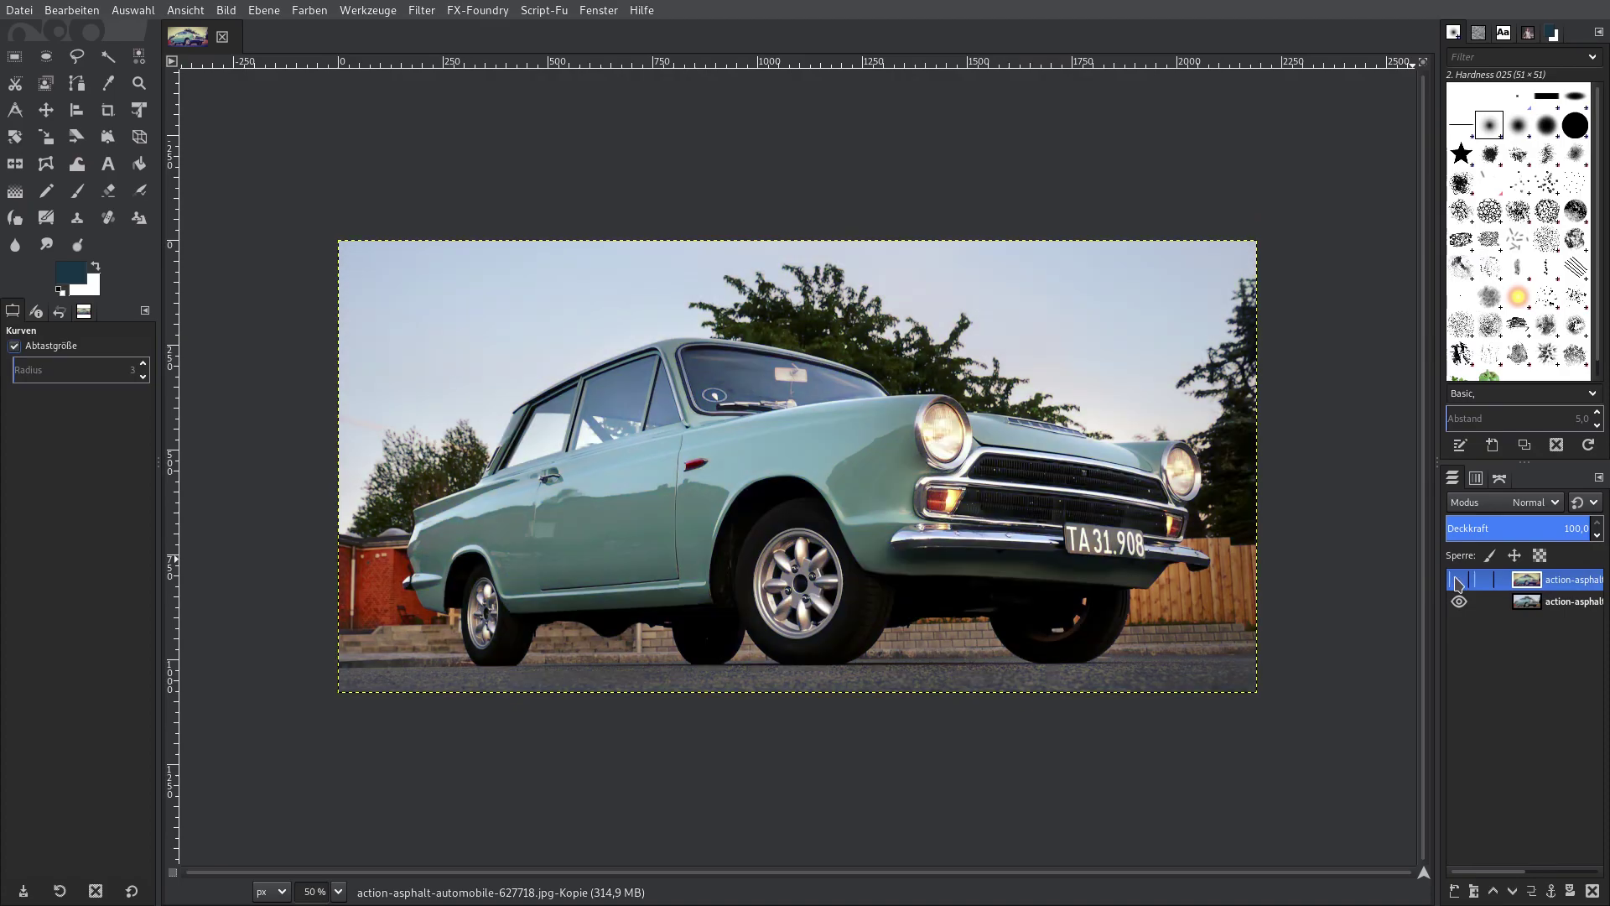
left_click(1458, 580)
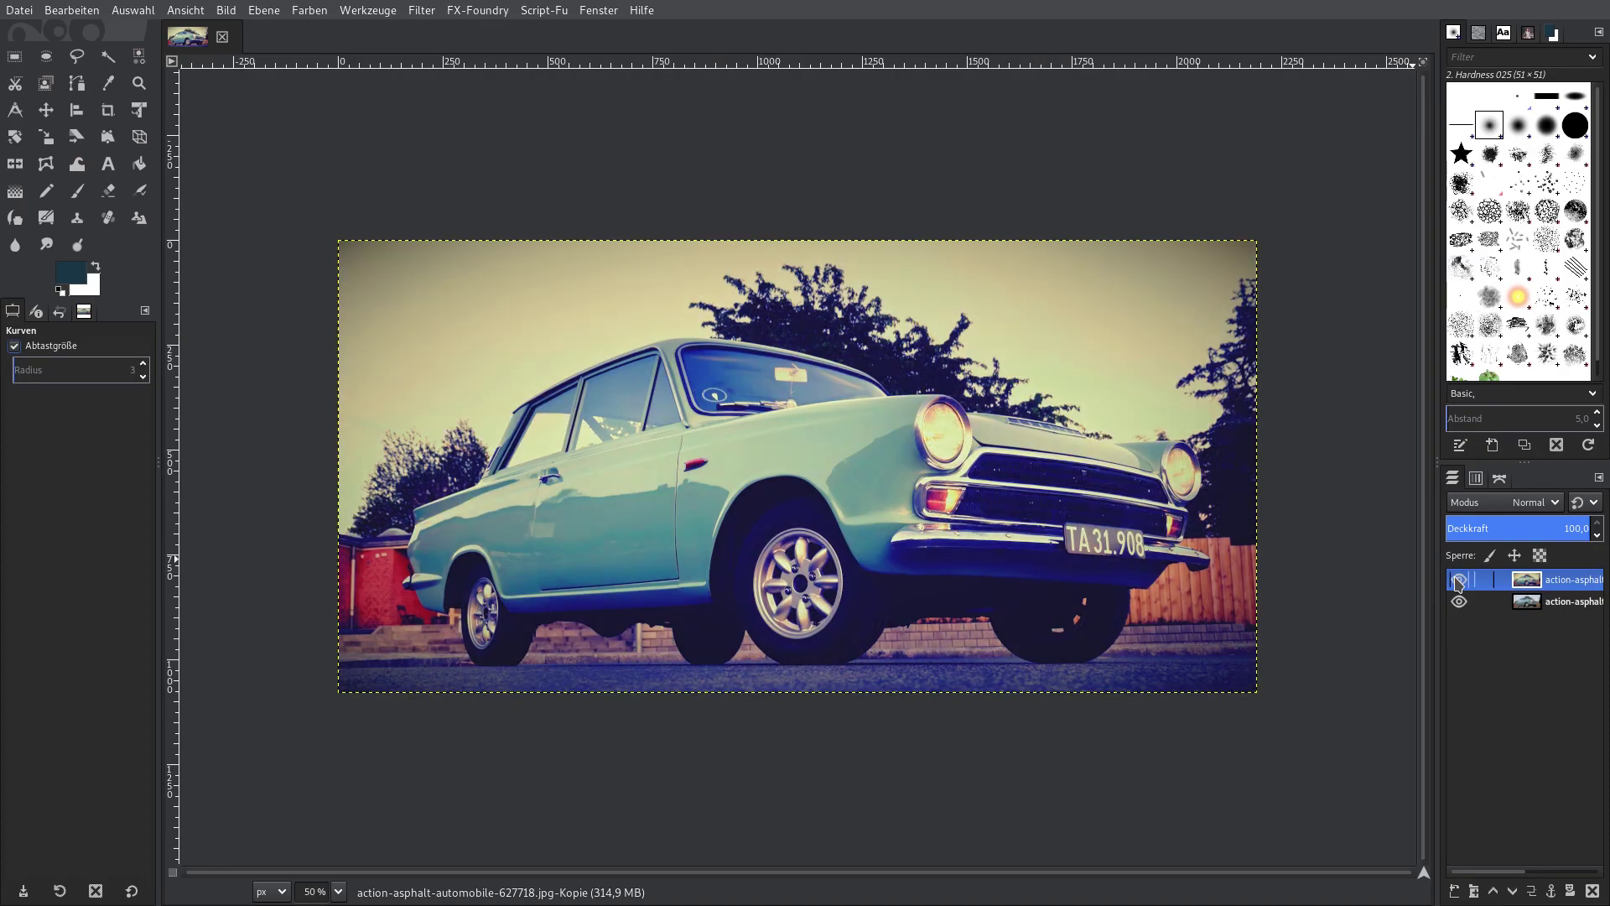